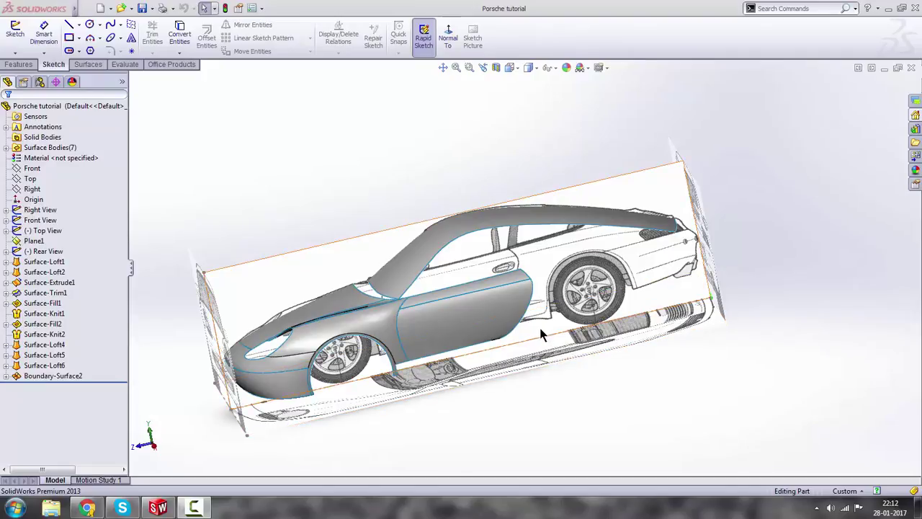
Open 3DSketch25 of the door loft Surface-Loft6 for editing and show the model from the Right view.
middle_click_drag(541, 333, 498, 308)
scroll(526, 366, "up", 3)
scroll(497, 305, "down", 6)
scroll(579, 305, "down", 8)
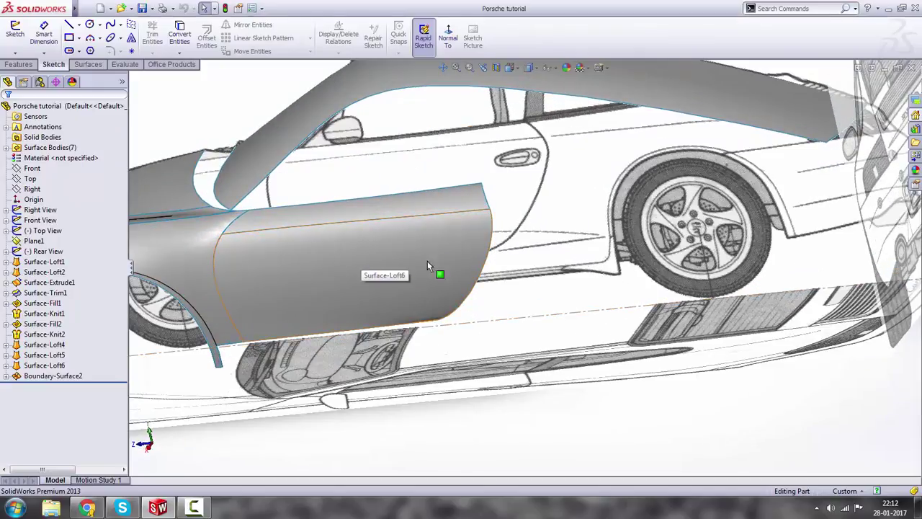
left_click(315, 259)
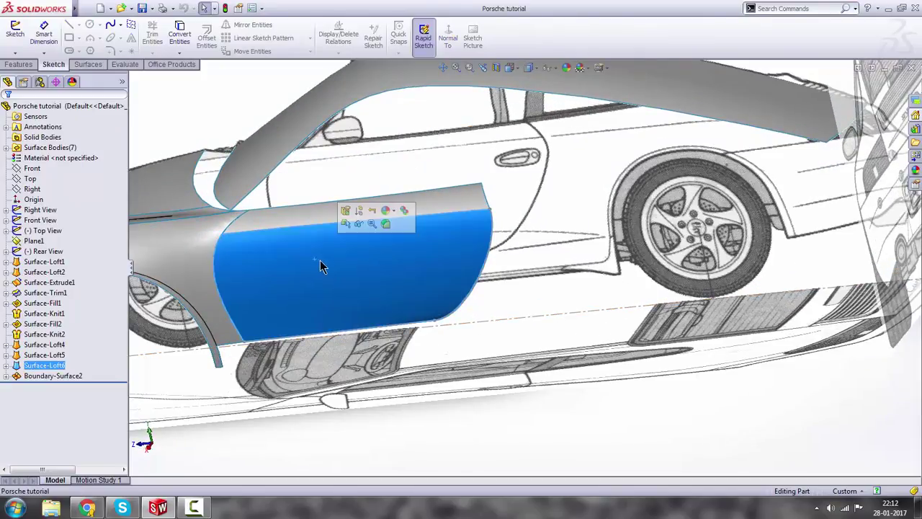
left_click(6, 365)
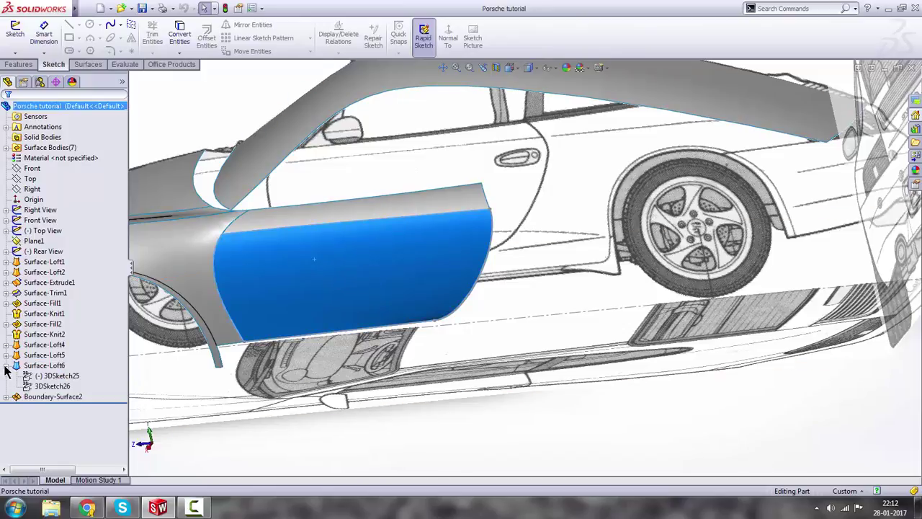
left_click(52, 386)
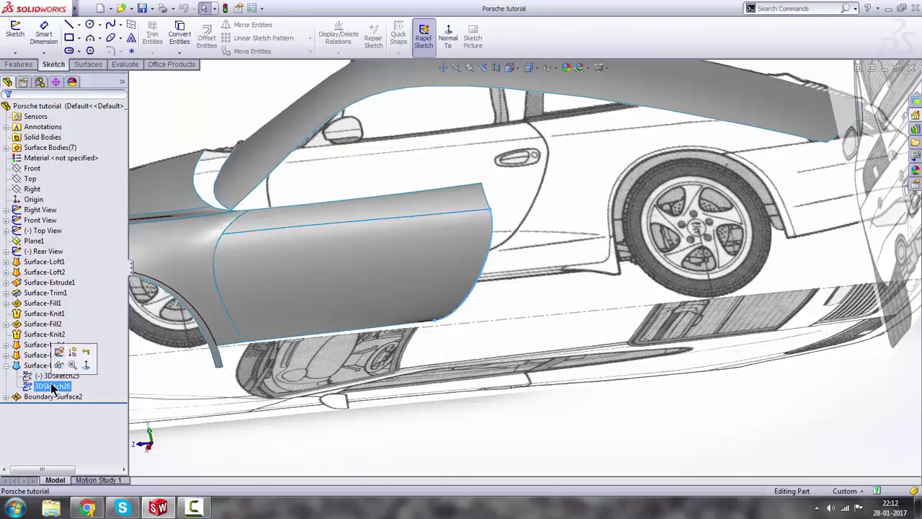
left_click(59, 354)
left_click(61, 376)
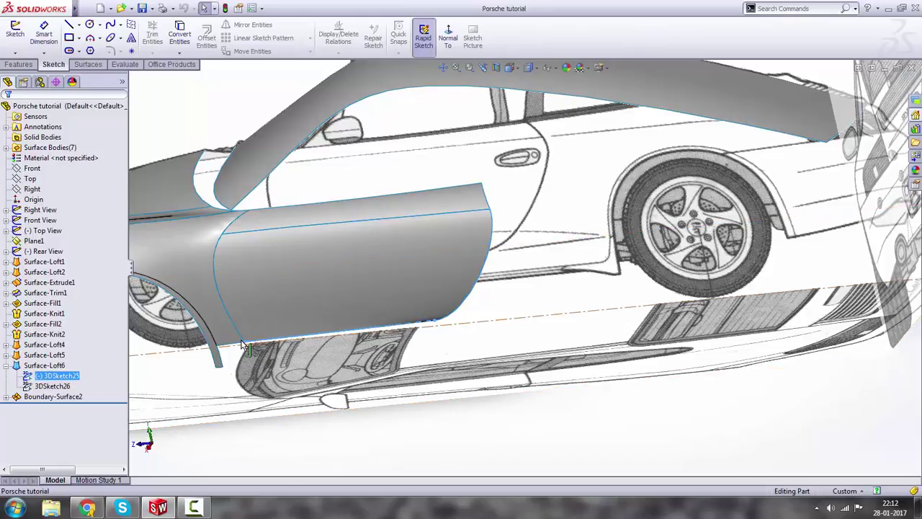
double_click(57, 376)
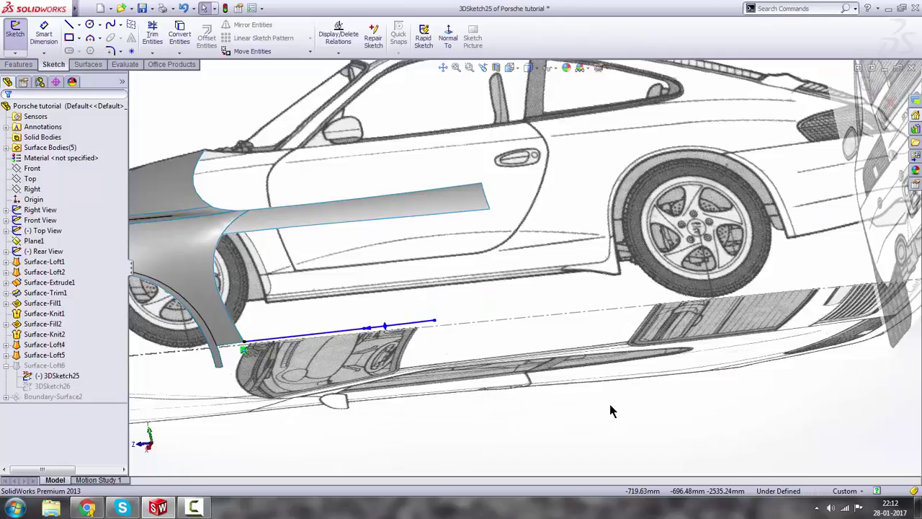
key("space")
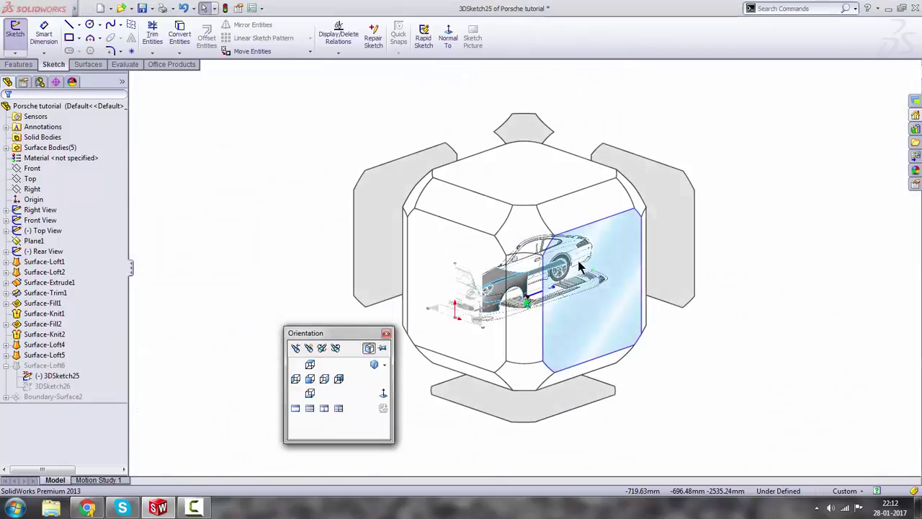
left_click(576, 263)
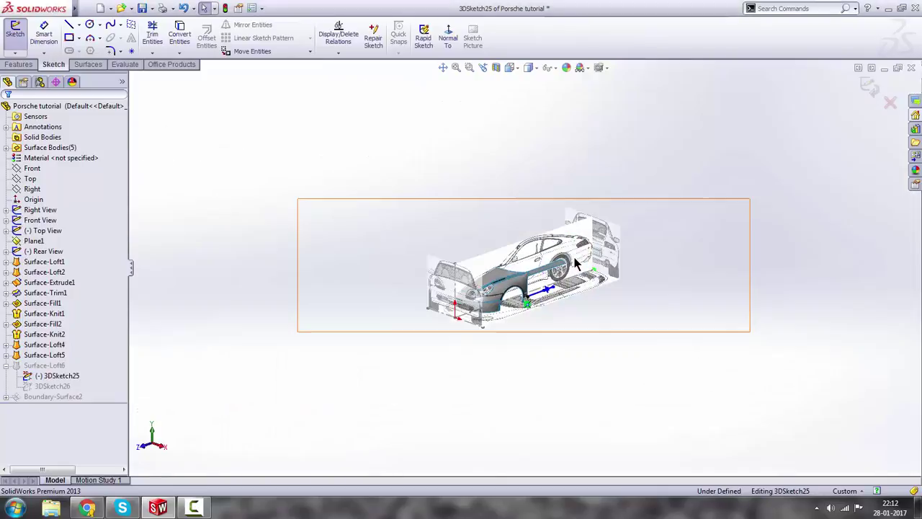
scroll(533, 295, "down", 6)
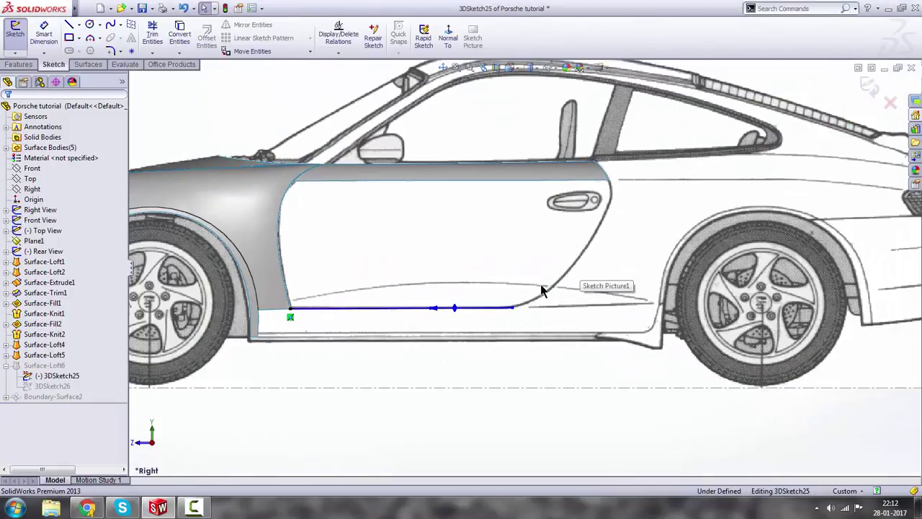
Try to extend the door's lower spline by pulling its free rear endpoint rearward, and undo the change.
scroll(544, 303, "down", 3)
left_click_drag(497, 318, 567, 322)
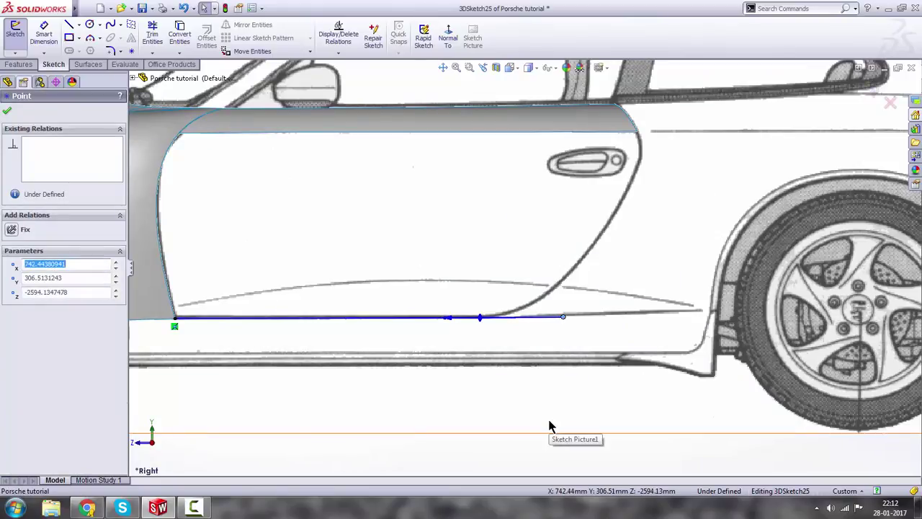
key("ctrl+z")
scroll(468, 425, "up", 3)
left_click(463, 425)
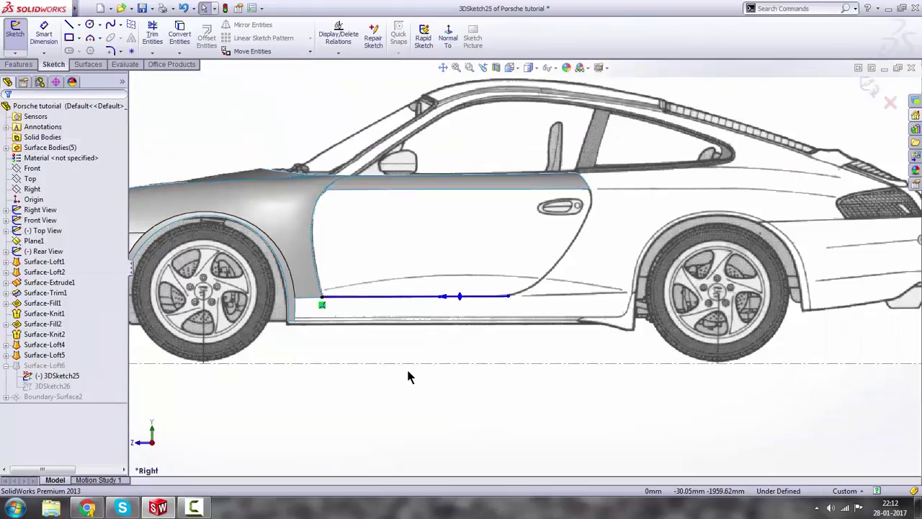
left_click(245, 51)
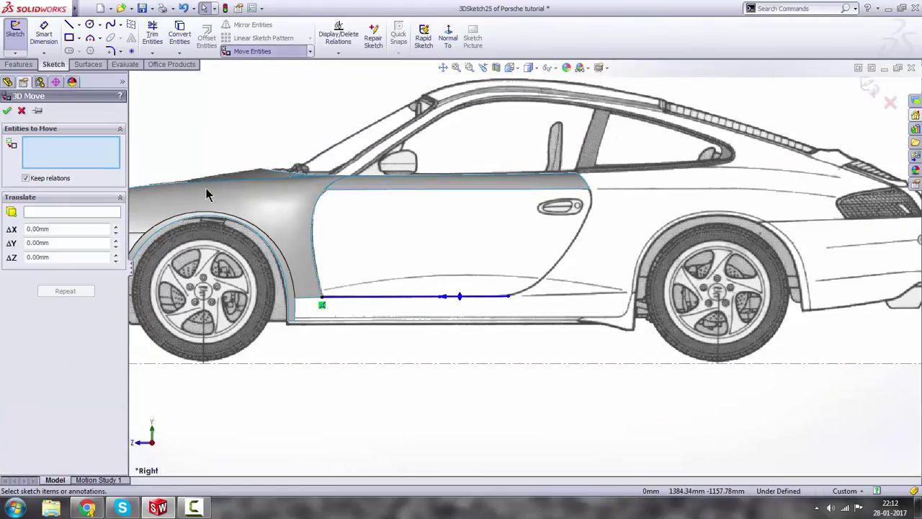
scroll(545, 267, "up", 4)
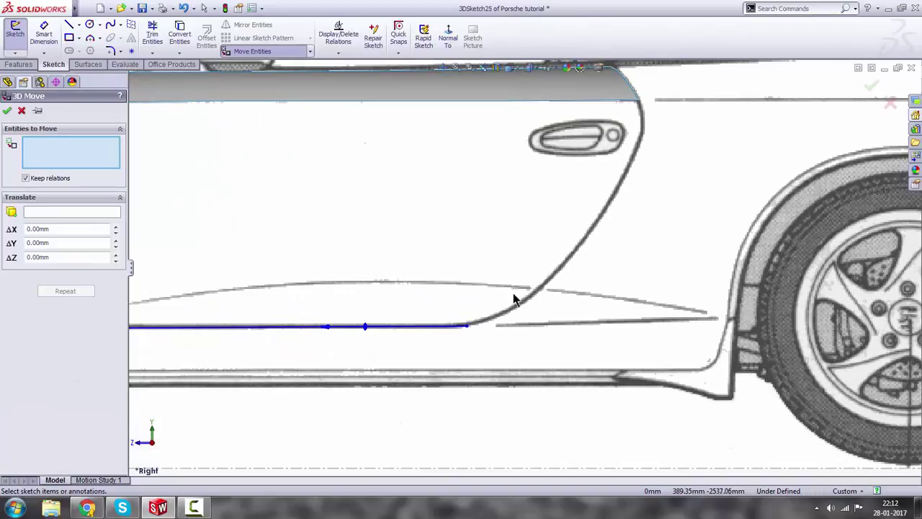
left_click(476, 316)
left_click(72, 212)
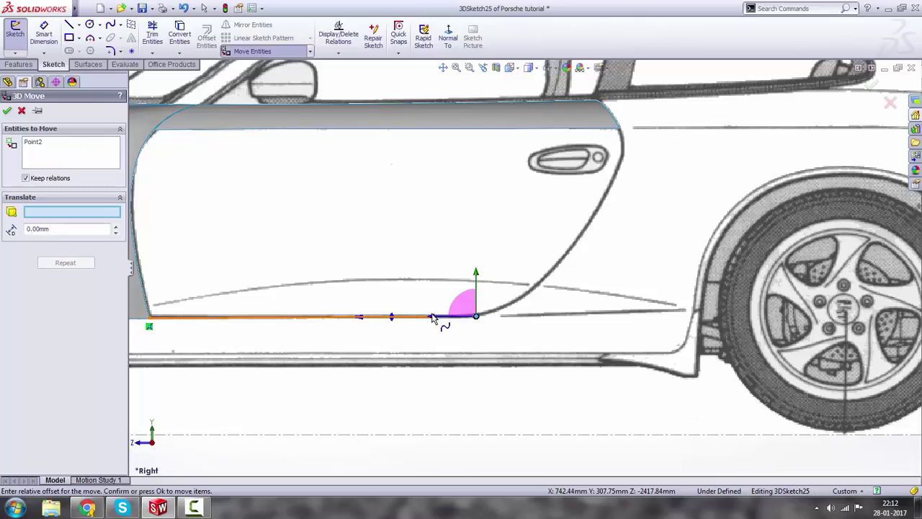
scroll(432, 319, "down", 2)
left_click_drag(476, 315, 609, 326)
scroll(609, 326, "up", 2)
scroll(612, 270, "down", 2)
scroll(615, 255, "up", 3)
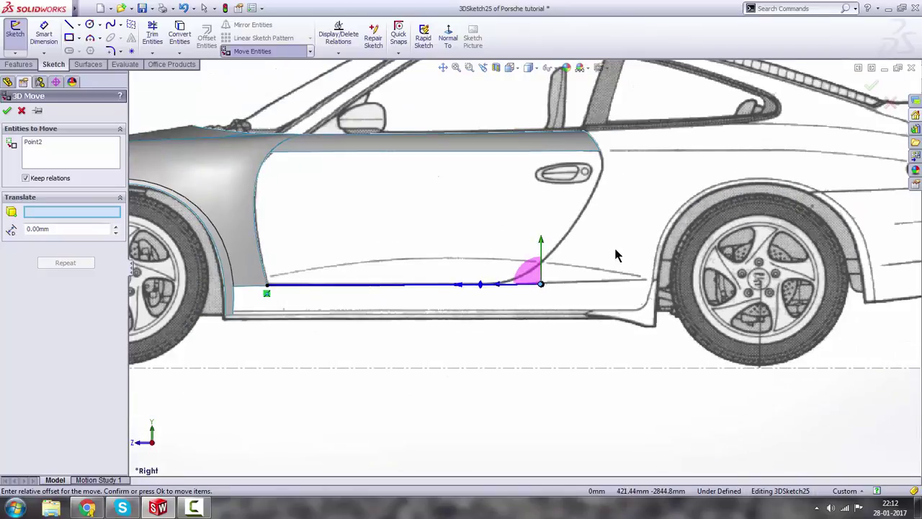
scroll(613, 255, "down", 2)
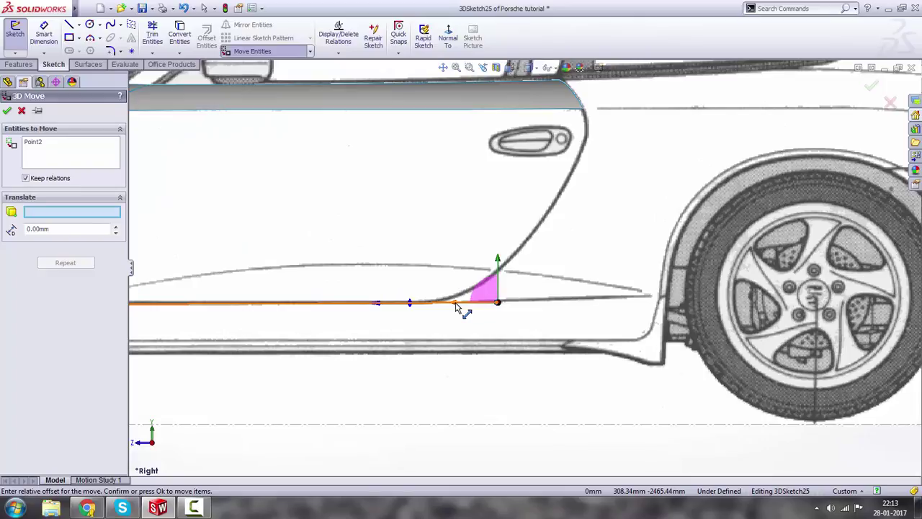
mouse_move(455, 306)
left_mouse_down()
mouse_move(491, 306)
mouse_move(458, 300)
left_mouse_up()
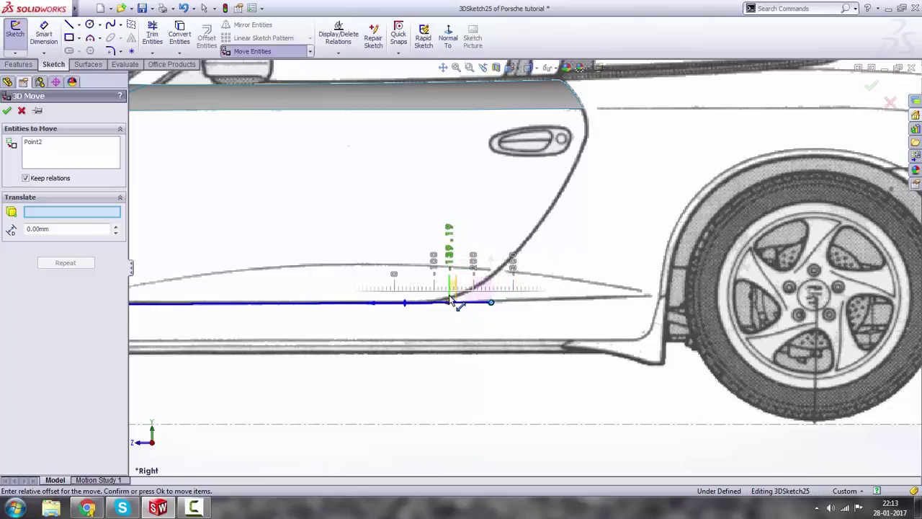
scroll(444, 358, "up", 4)
left_click(21, 112)
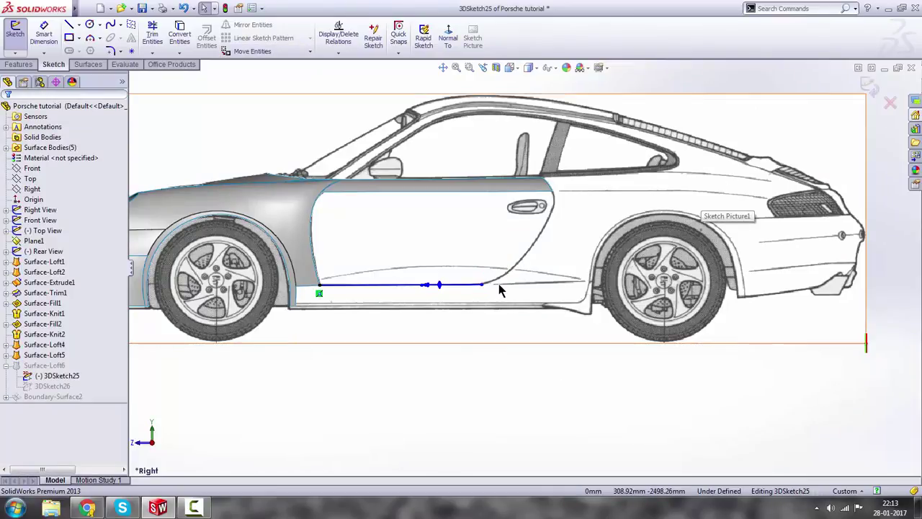
Move the rear endpoint of the door's lower spline about 181 mm rearward along the Z axis and finish editing the 3D sketch.
scroll(500, 288, "down", 2)
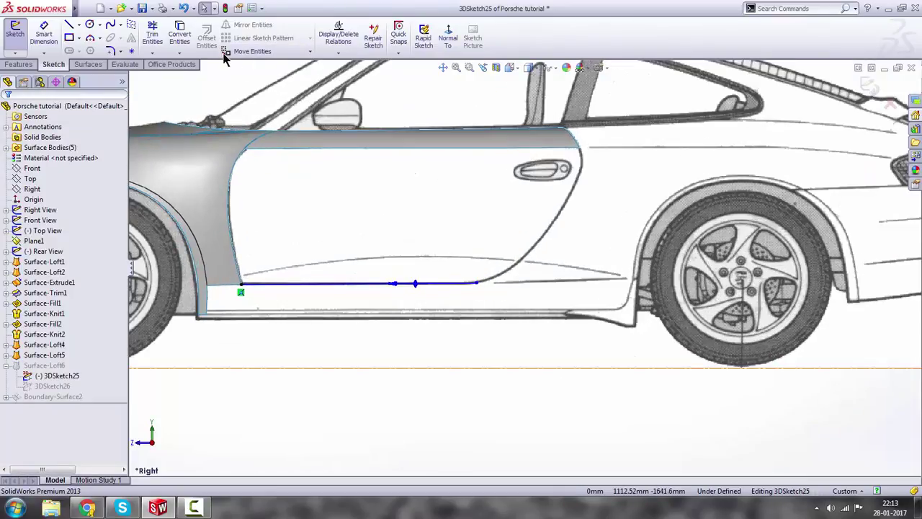
left_click(224, 55)
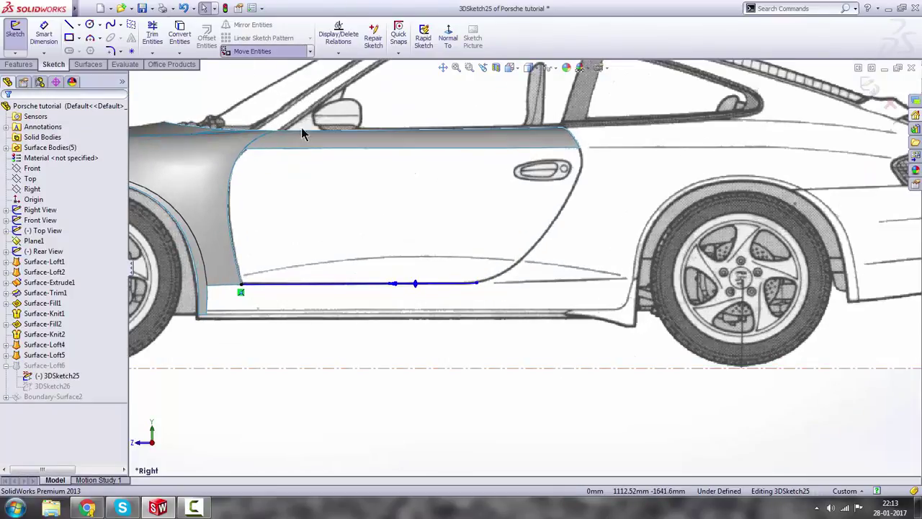
left_click(475, 285)
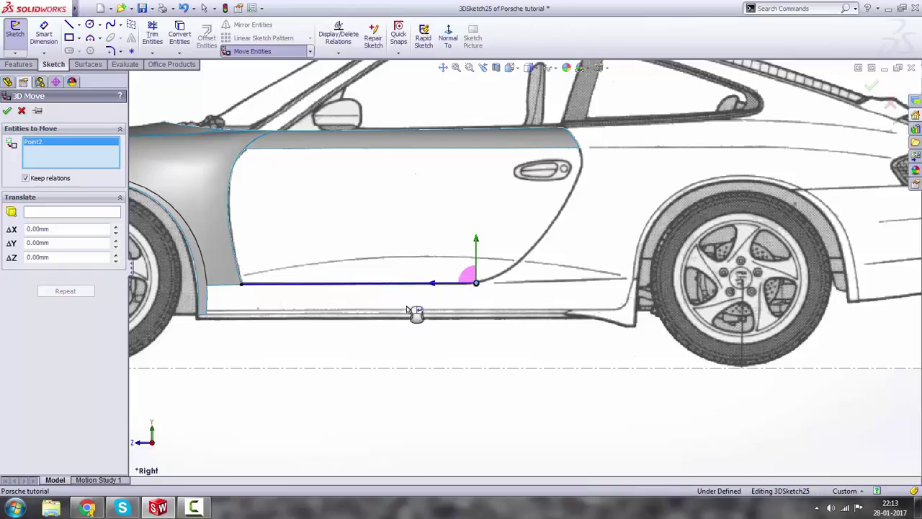
left_click(74, 213)
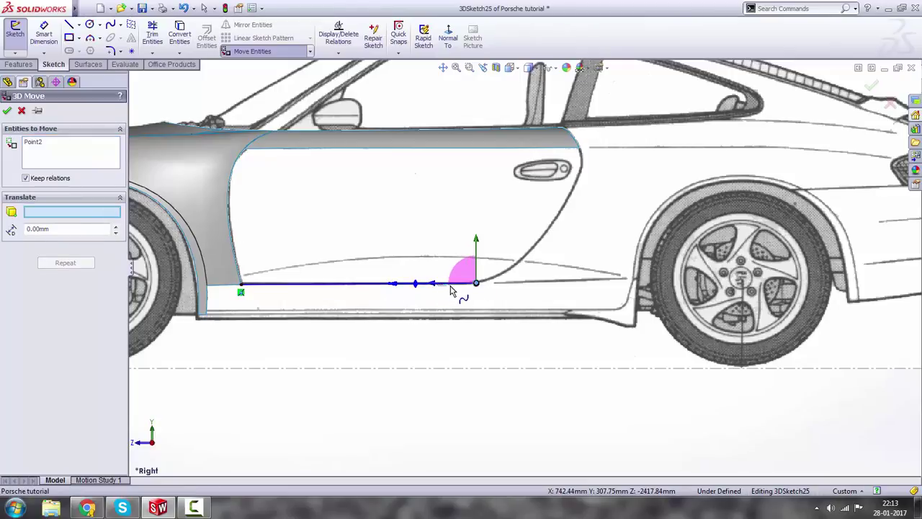
left_click_drag(434, 287, 485, 288)
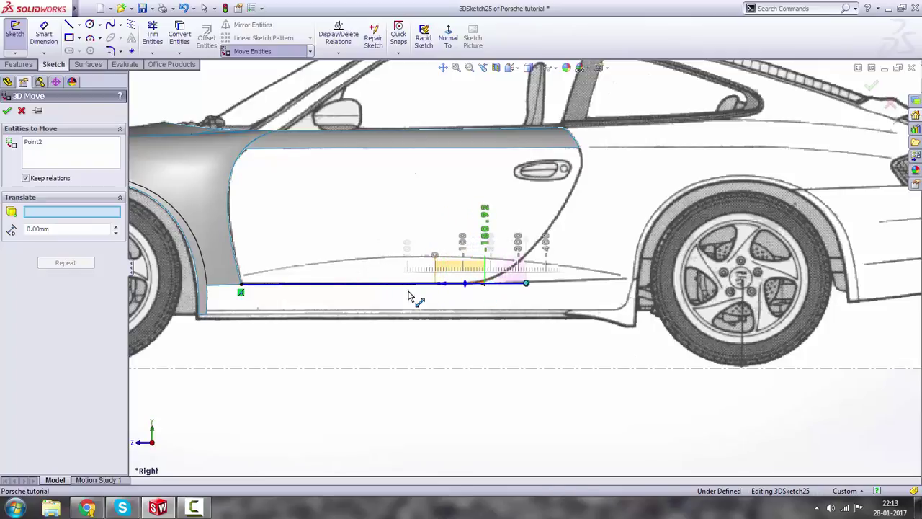
left_click(7, 110)
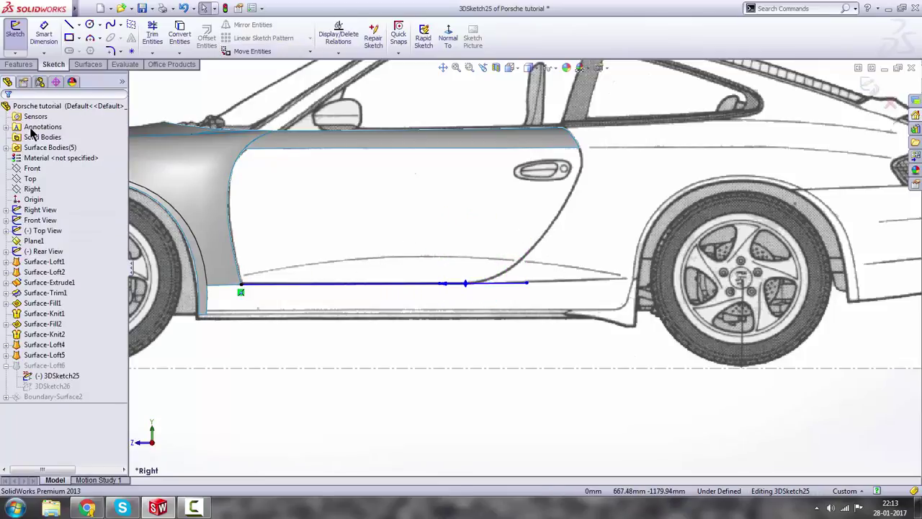
key("z")
Examine the reshaped door surface's rear and lower edges against the side-view blueprint.
scroll(613, 219, "down", 2)
scroll(677, 190, "up", 2)
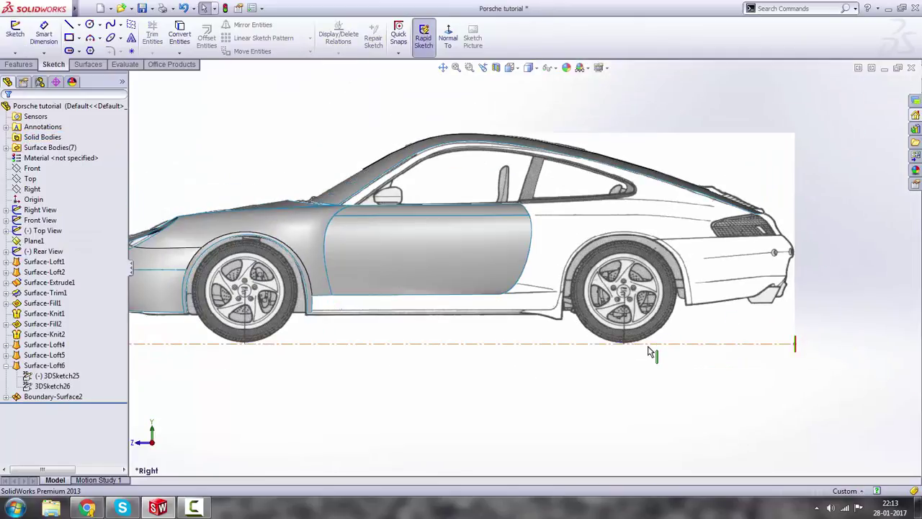
scroll(541, 197, "down", 2)
scroll(518, 235, "up", 2)
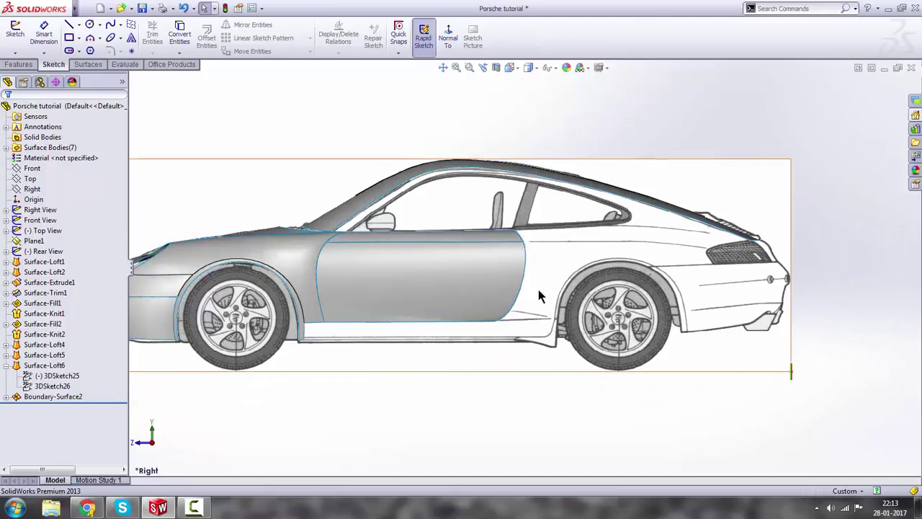
scroll(539, 288, "down", 1)
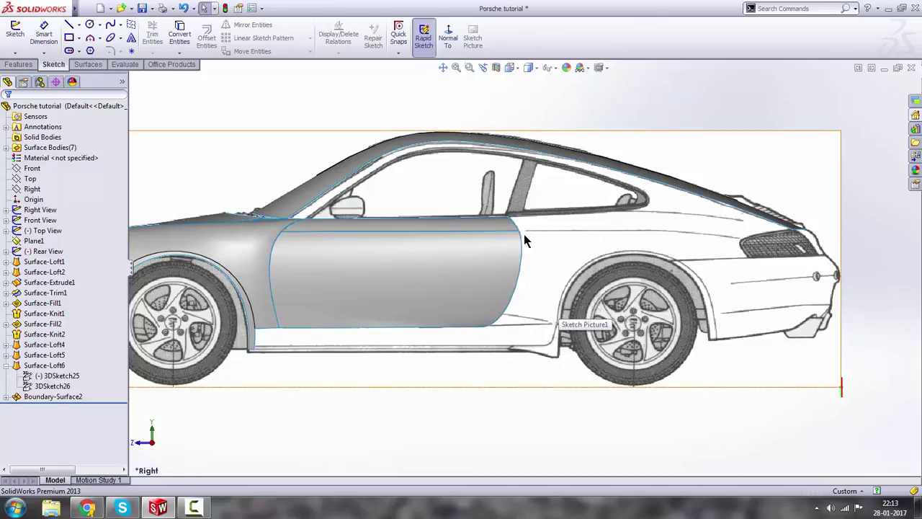
scroll(518, 288, "up", 2)
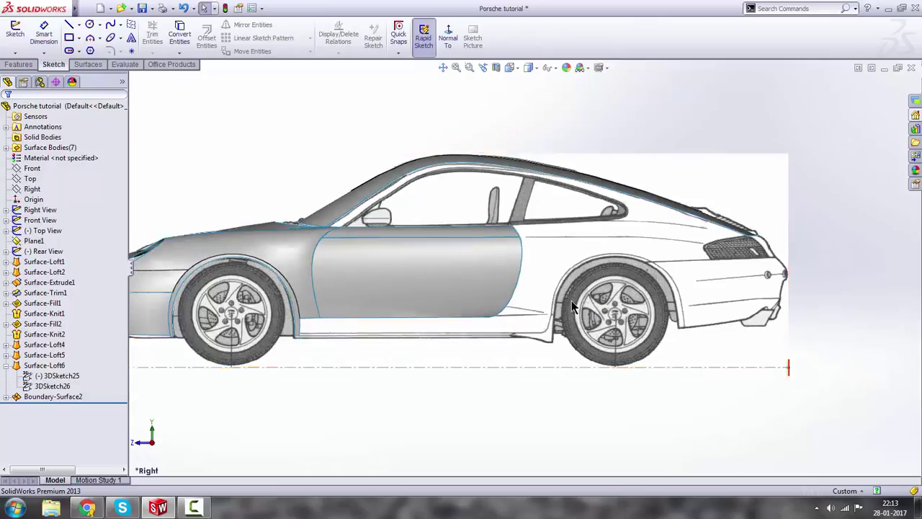
scroll(520, 257, "down", 3)
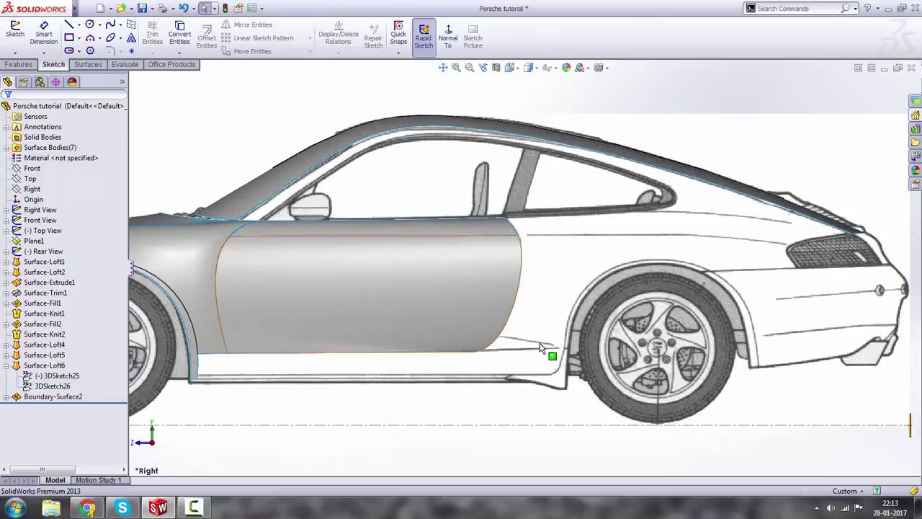
scroll(547, 302, "up", 1)
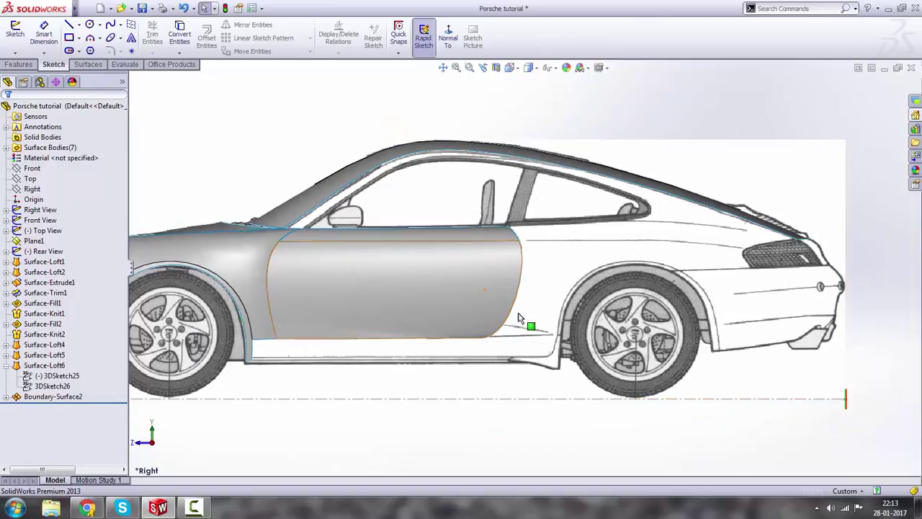
scroll(514, 249, "down", 2)
scroll(588, 268, "down", 1)
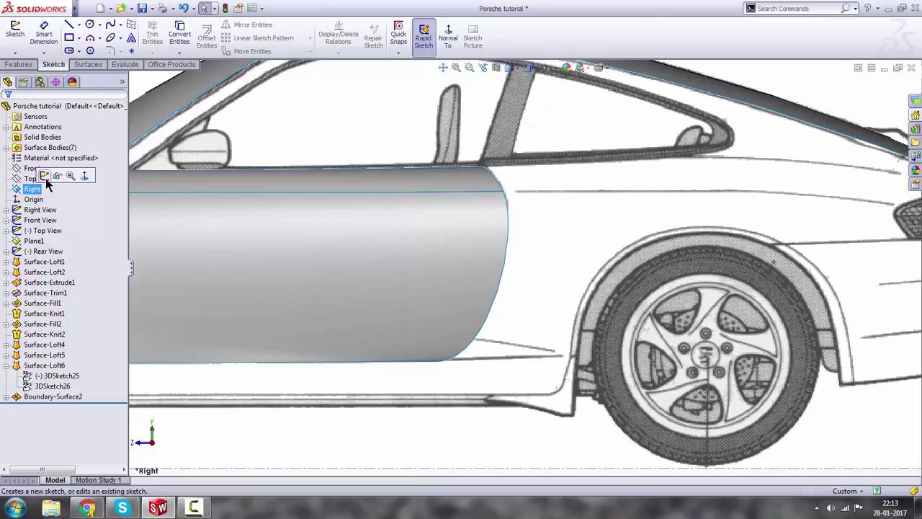
Start a new sketch on the Right plane and set the display style to wireframe so the blueprint shows through.
left_click(45, 178)
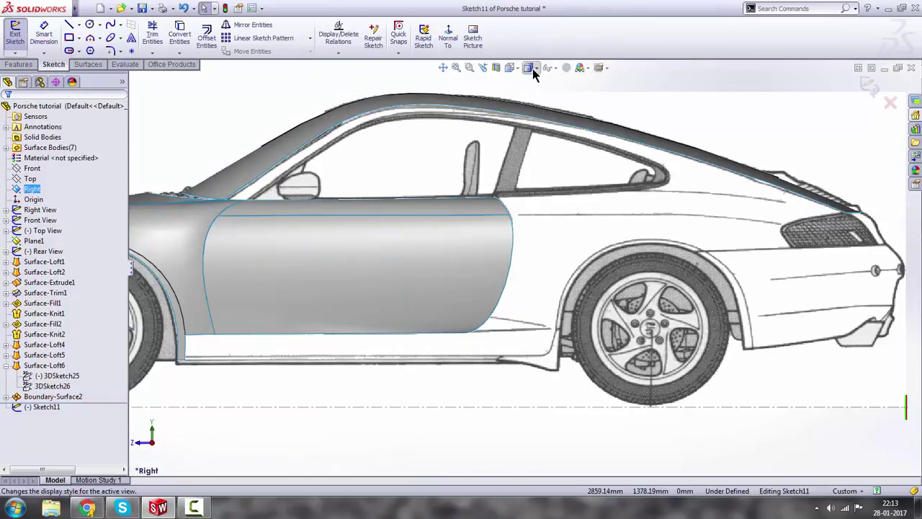
left_click(532, 68)
left_click(530, 139)
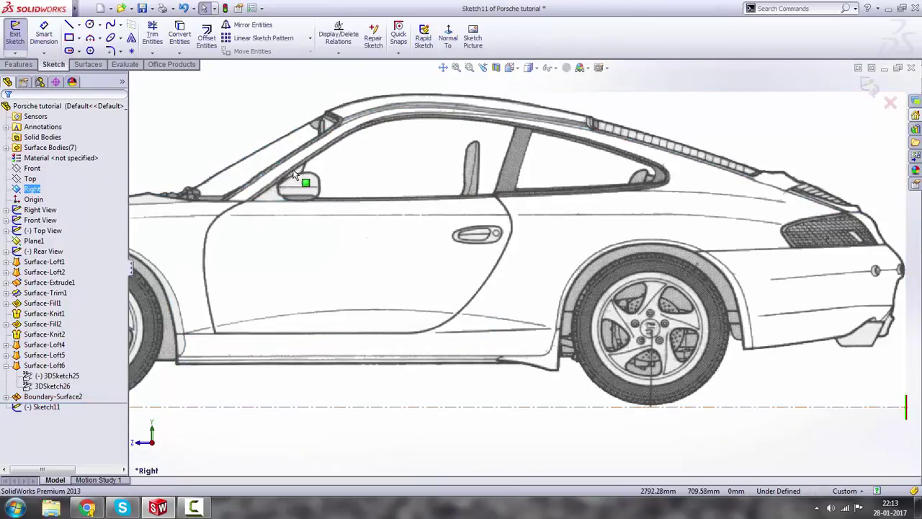
Sketch a two-point spline from the rear end of the door's upper crease line down to the blueprint door's lower edge.
left_click(110, 25)
scroll(524, 245, "down", 3)
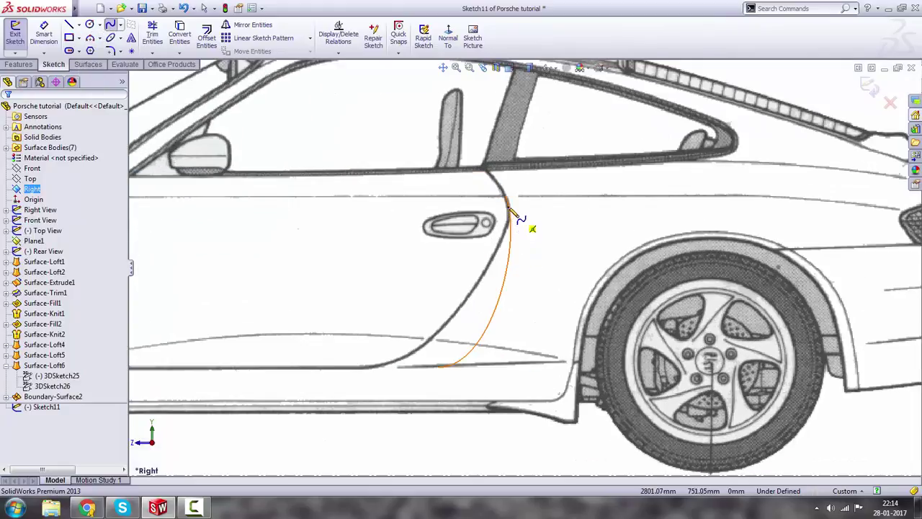
left_click(504, 196)
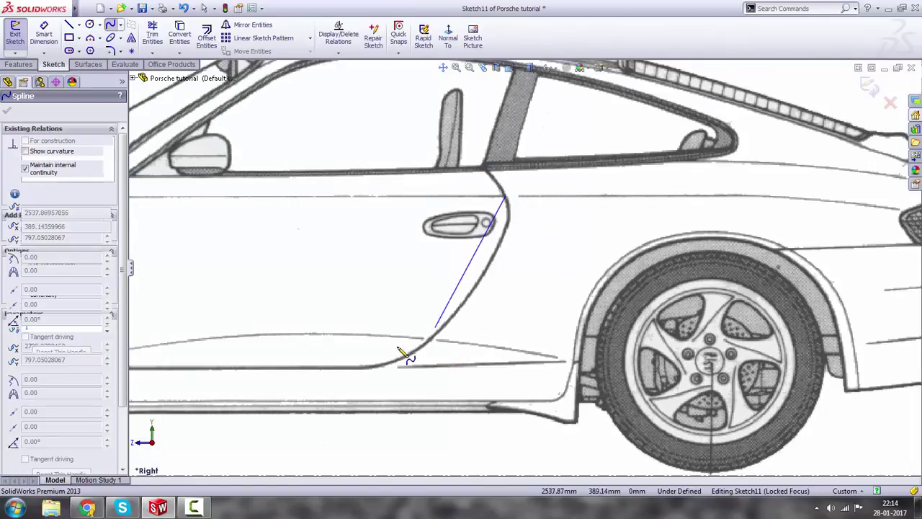
left_click(365, 368)
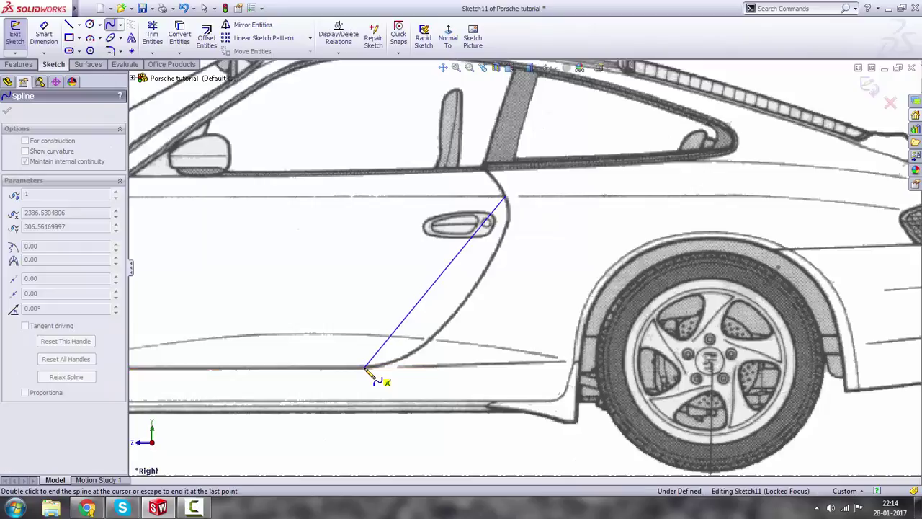
key("Escape")
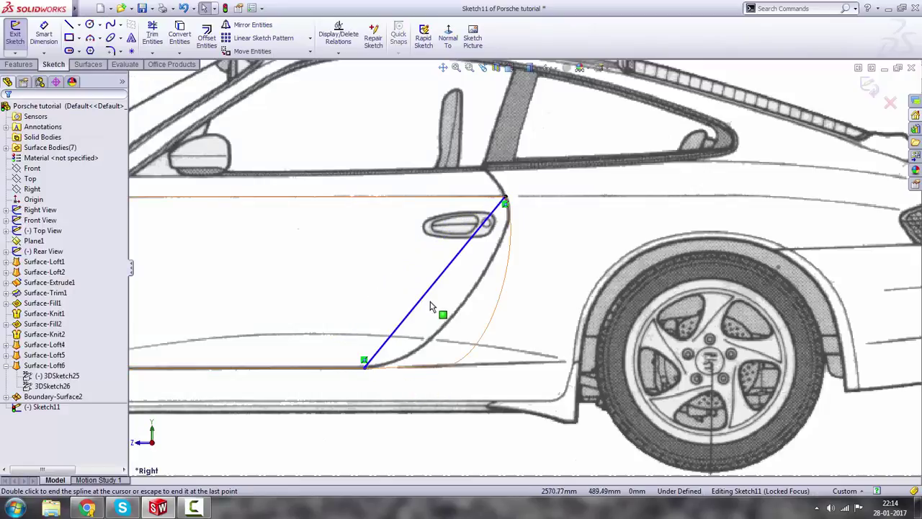
Shape the spline with its two end tangency handles so it follows the blueprint's rear door edge.
left_click(443, 271)
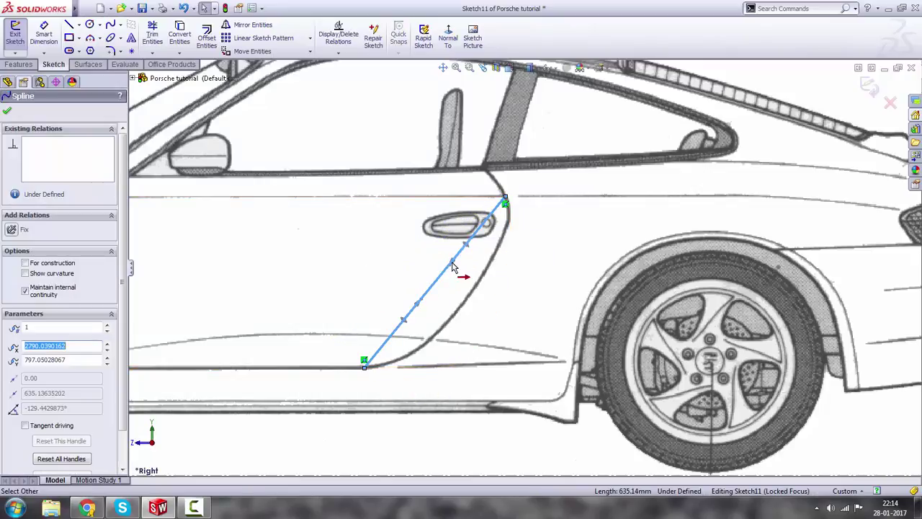
left_click_drag(450, 270, 527, 253)
left_click_drag(451, 311, 424, 365)
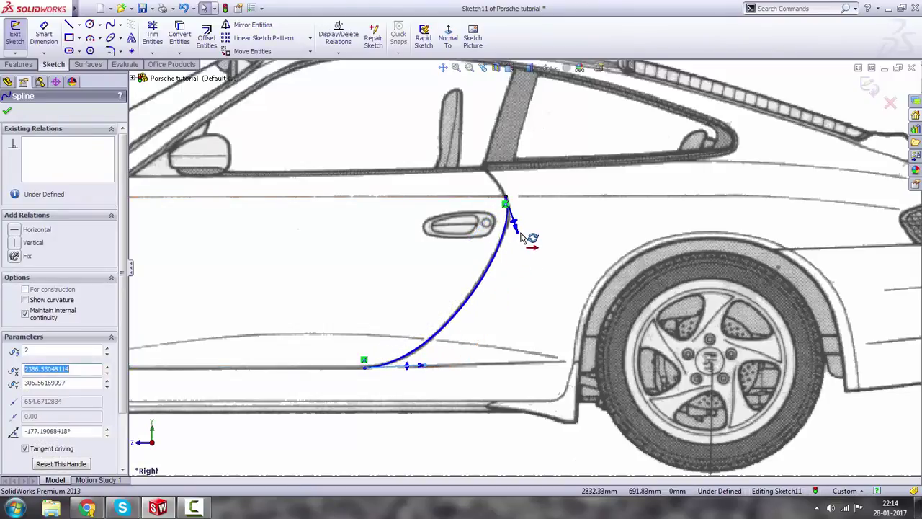
left_click_drag(516, 233, 520, 229)
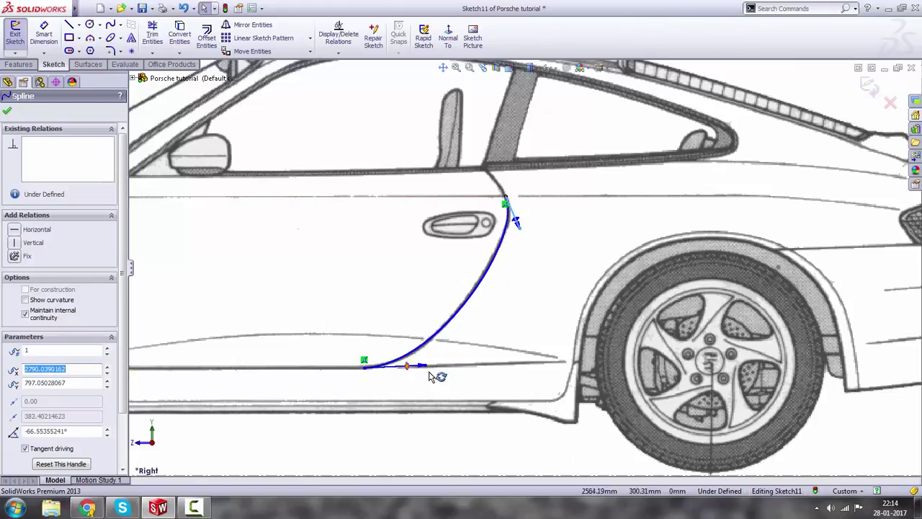
left_click_drag(426, 366, 422, 371)
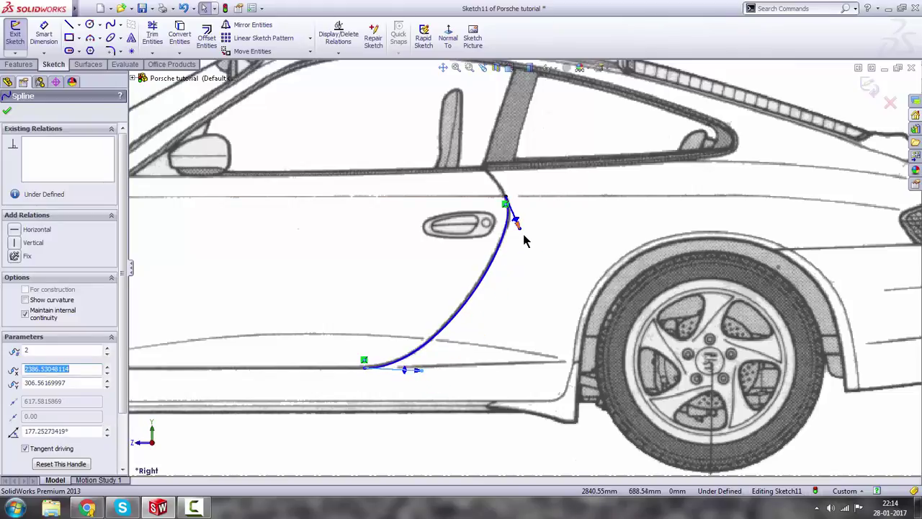
left_click_drag(520, 229, 521, 222)
scroll(441, 366, "up", 3)
left_click(437, 406)
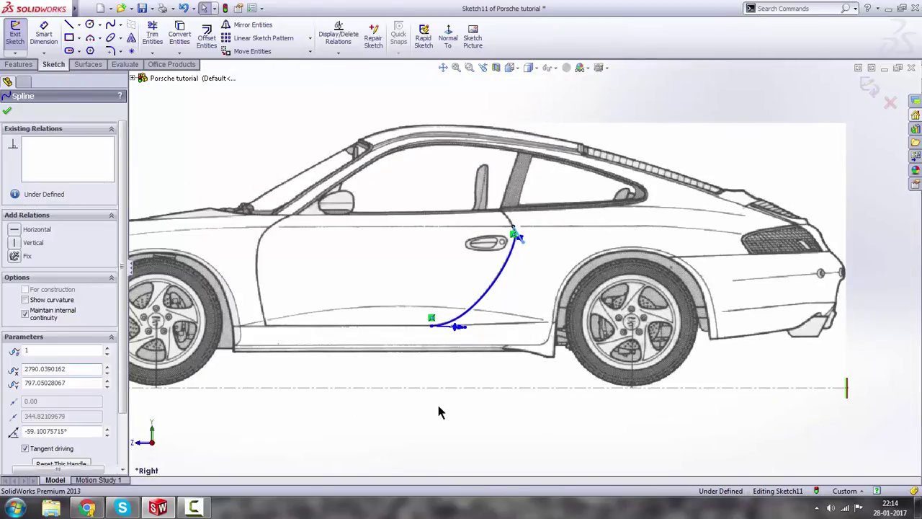
Finish the door edge sketch and set the display style to shaded with edges.
scroll(539, 294, "up", 1)
scroll(519, 270, "down", 2)
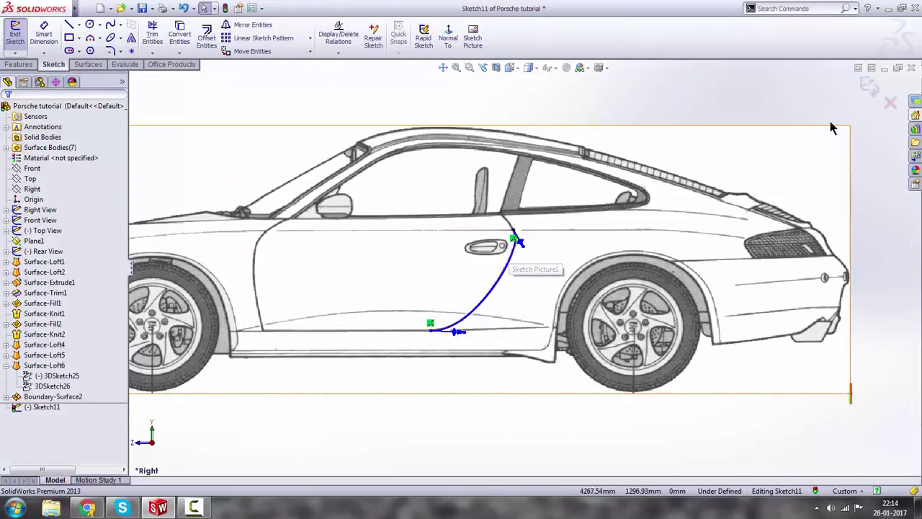
left_click(867, 85)
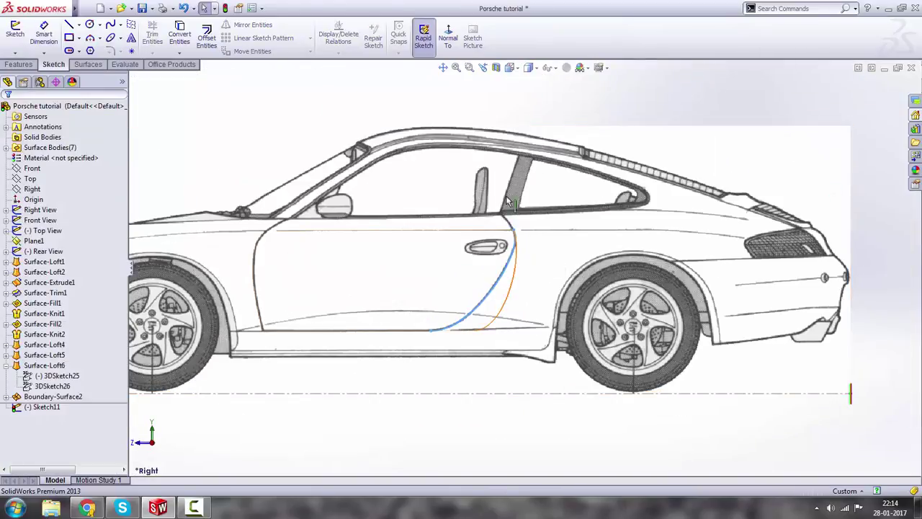
left_click(536, 68)
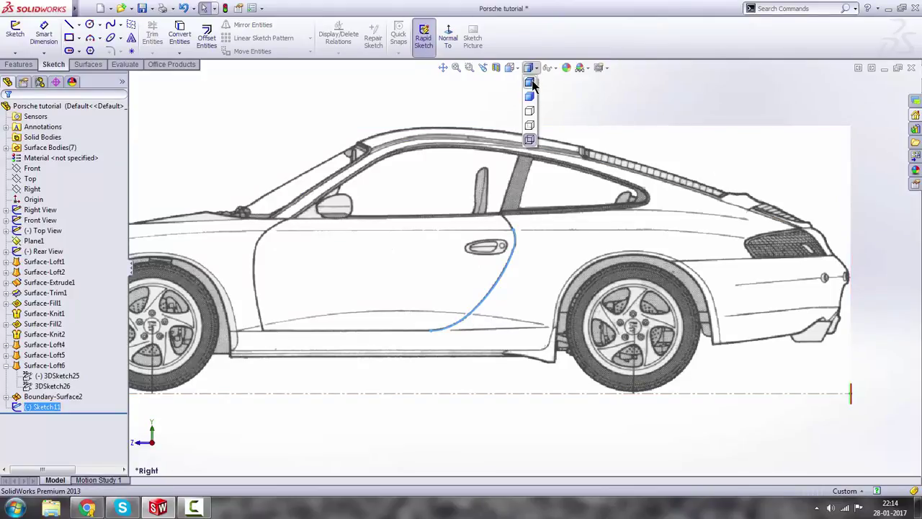
left_click(533, 86)
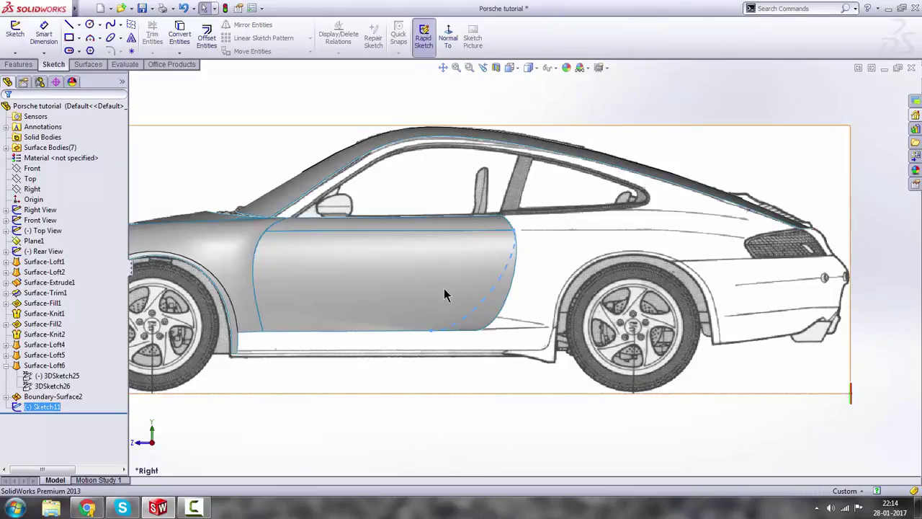
Trim the door surface with the door edge sketch, removing the excess piece at its lower rear corner.
left_click(90, 64)
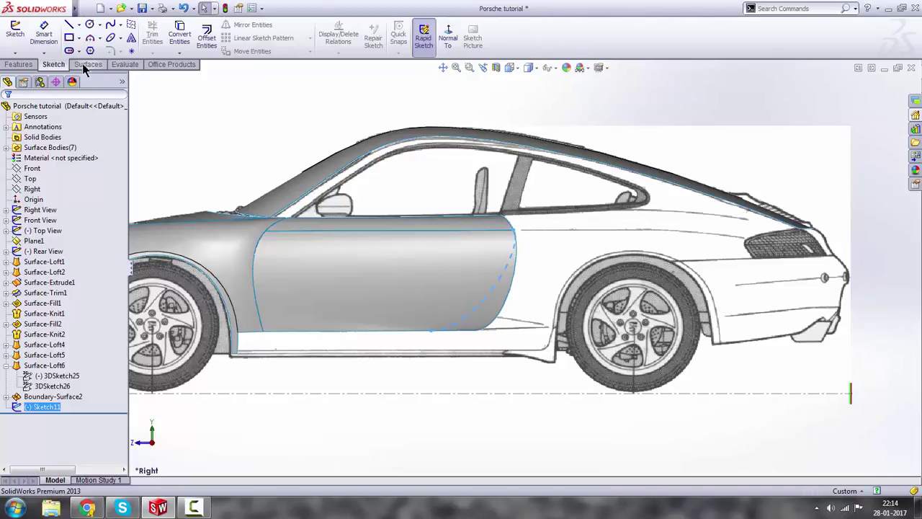
left_click(383, 37)
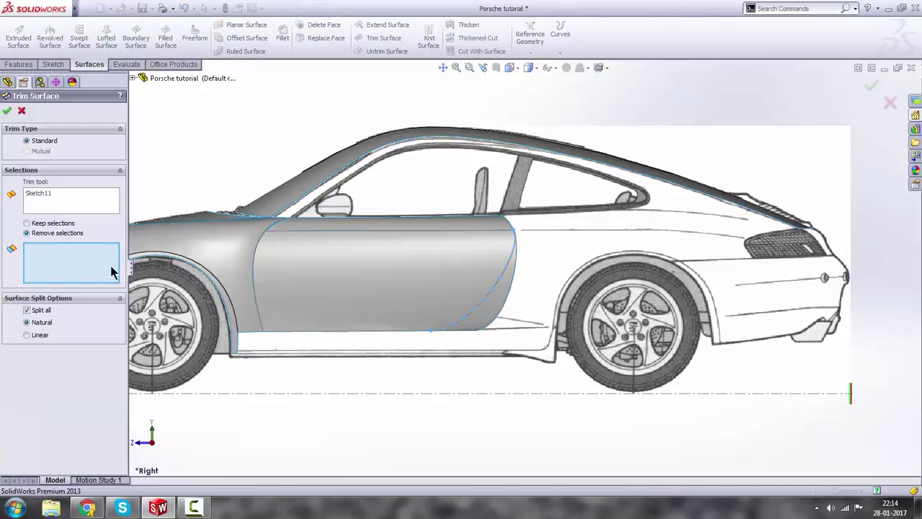
left_click(491, 306)
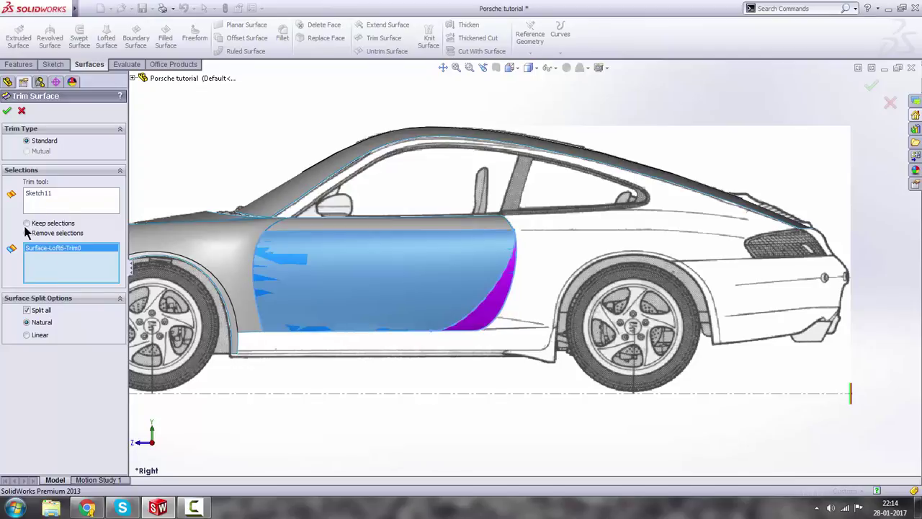
left_click(7, 111)
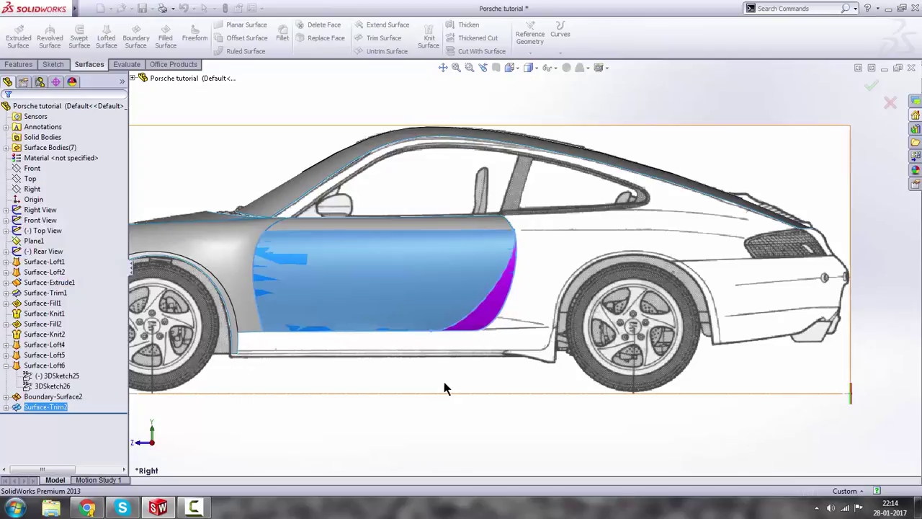
Orient the model to the Back view and make the Rear View sketch picture less transparent so the blueprint reads clearly.
scroll(542, 261, "down", 2)
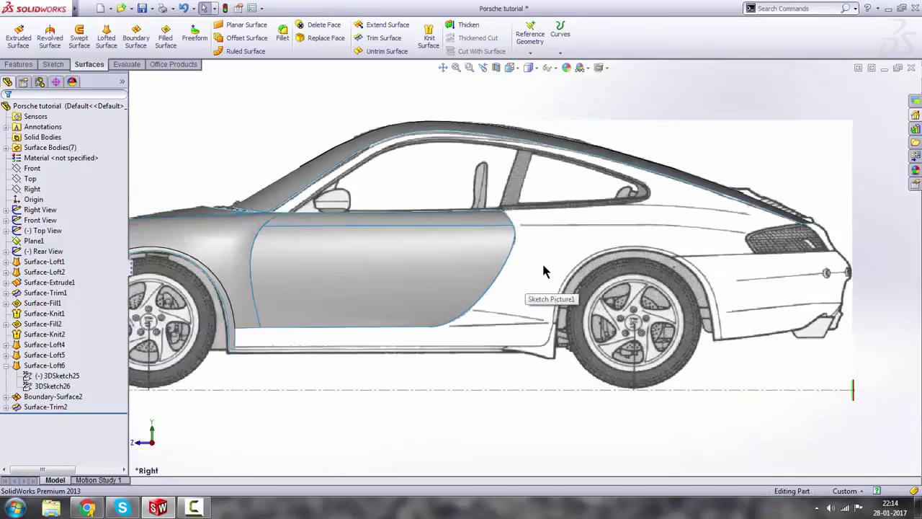
scroll(627, 254, "up", 2)
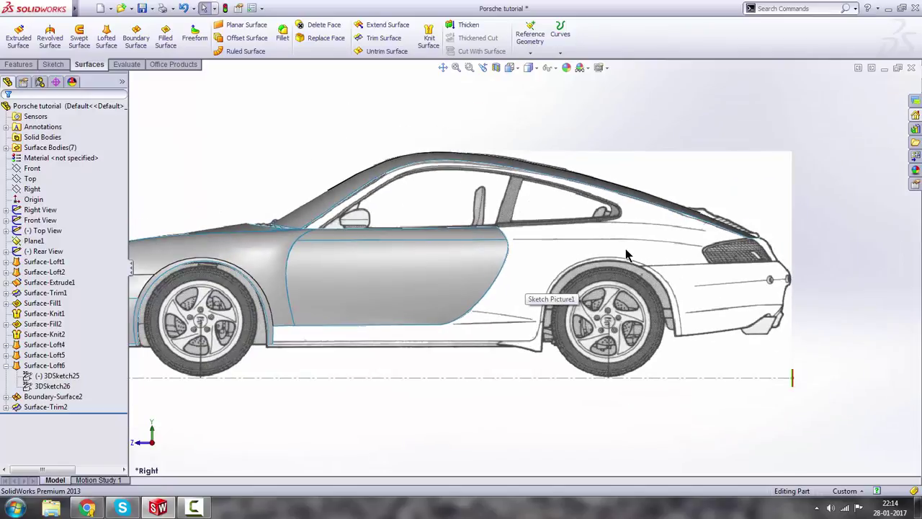
scroll(627, 254, "up", 2)
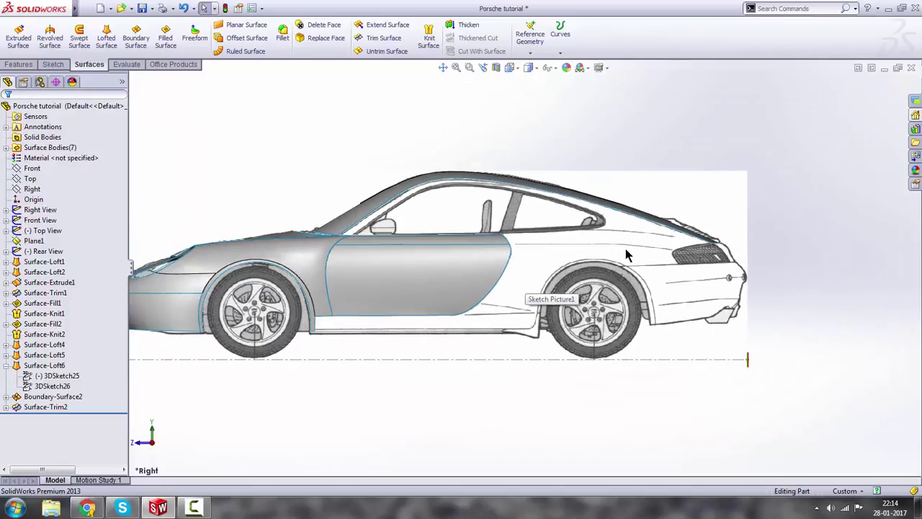
key("space")
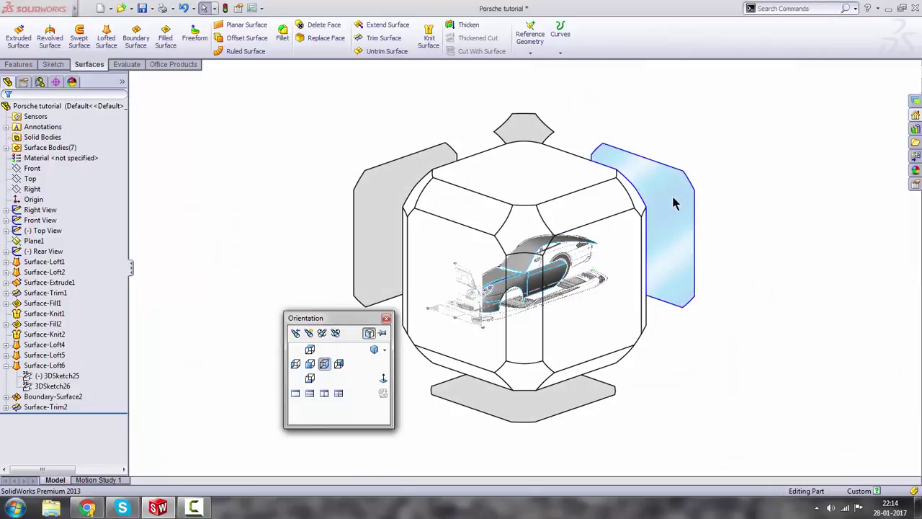
left_click(673, 204)
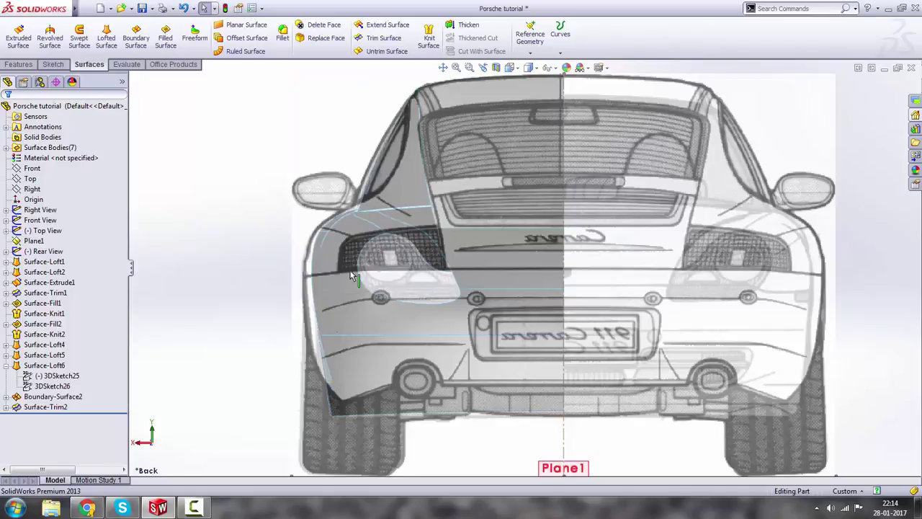
left_click(7, 240)
left_click(18, 222)
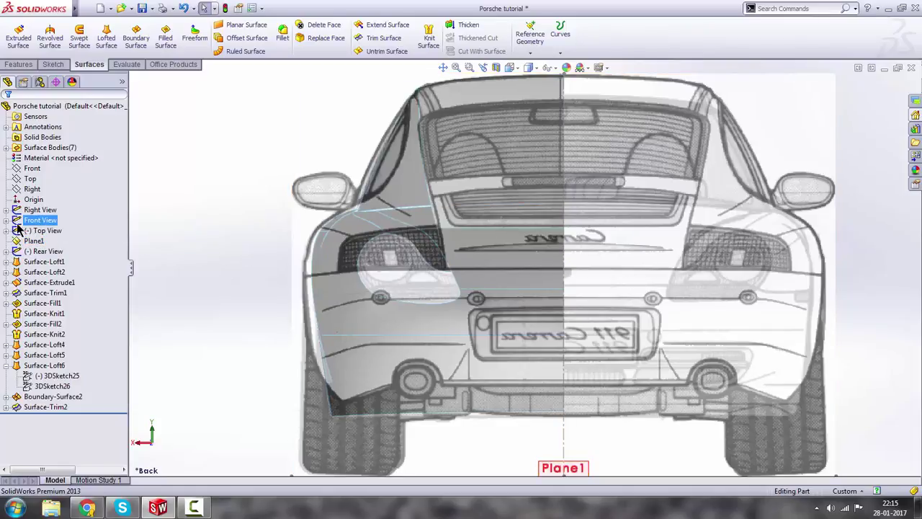
left_click(25, 251)
left_click(7, 251)
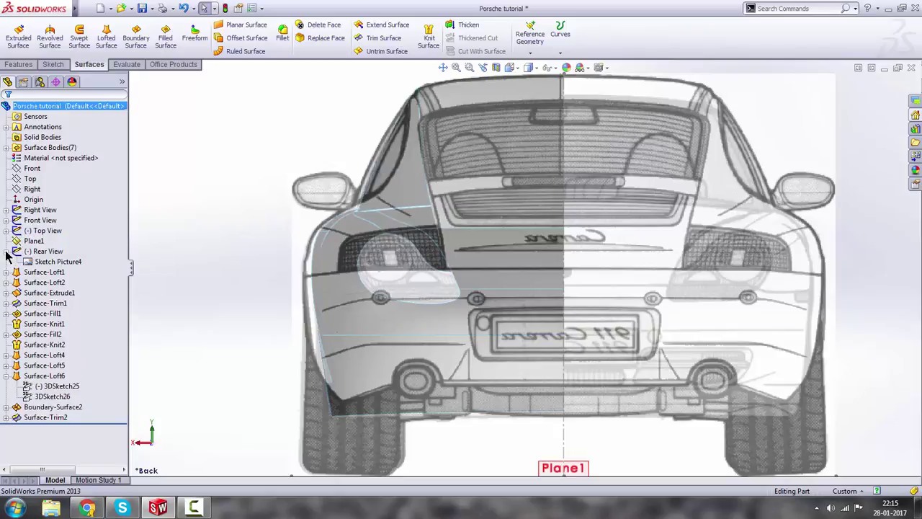
left_click(52, 263)
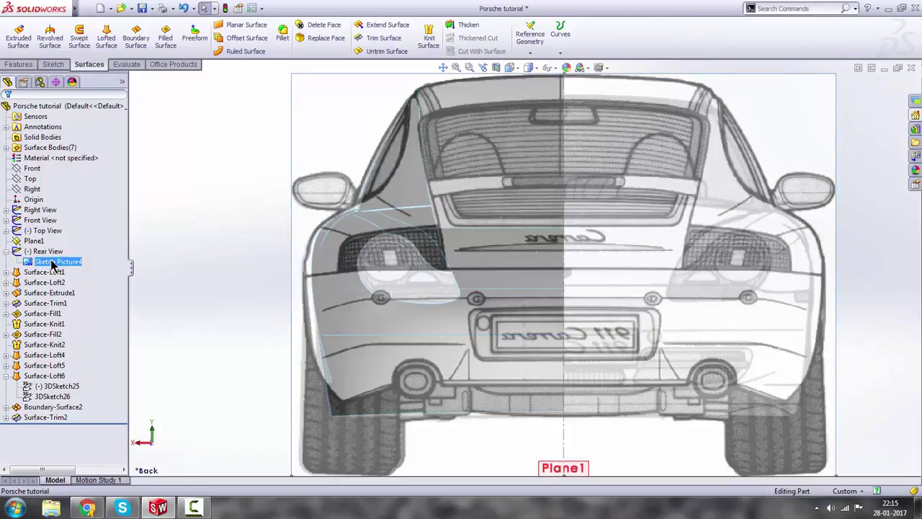
double_click(52, 262)
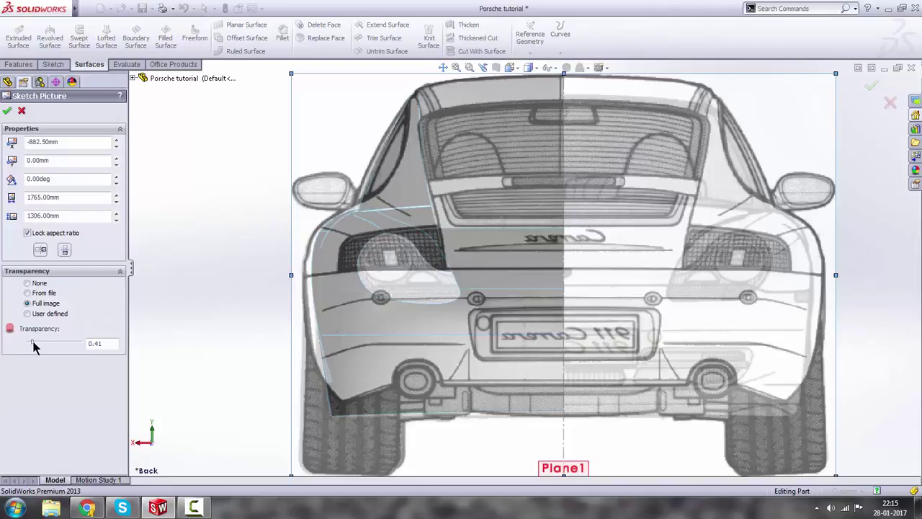
left_click(7, 111)
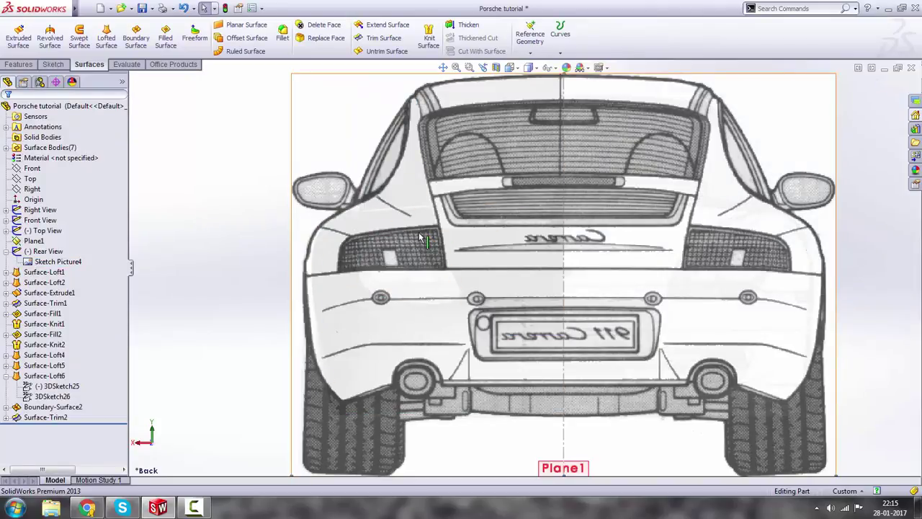
Examine how the rear-view blueprint relates to the car's rear end in the side view.
scroll(425, 240, "down", 2)
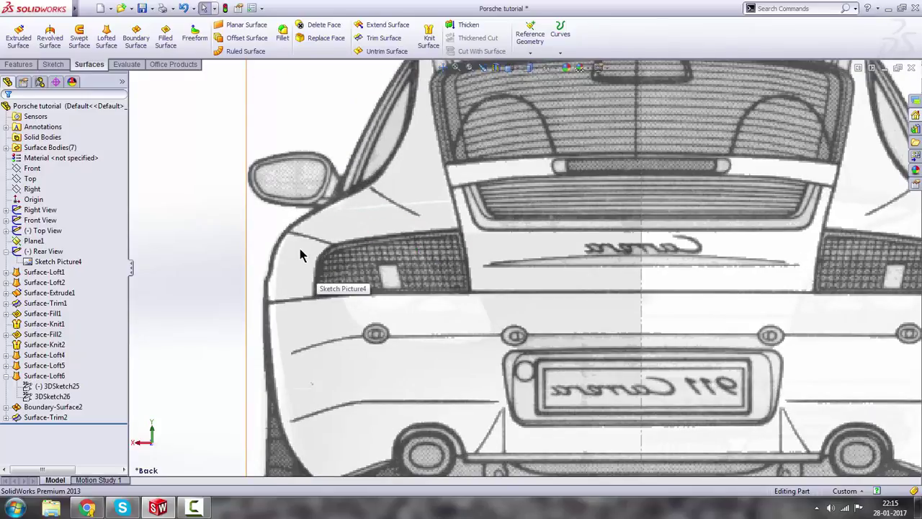
scroll(438, 231, "up", 1)
right_click_drag(438, 232, 535, 252)
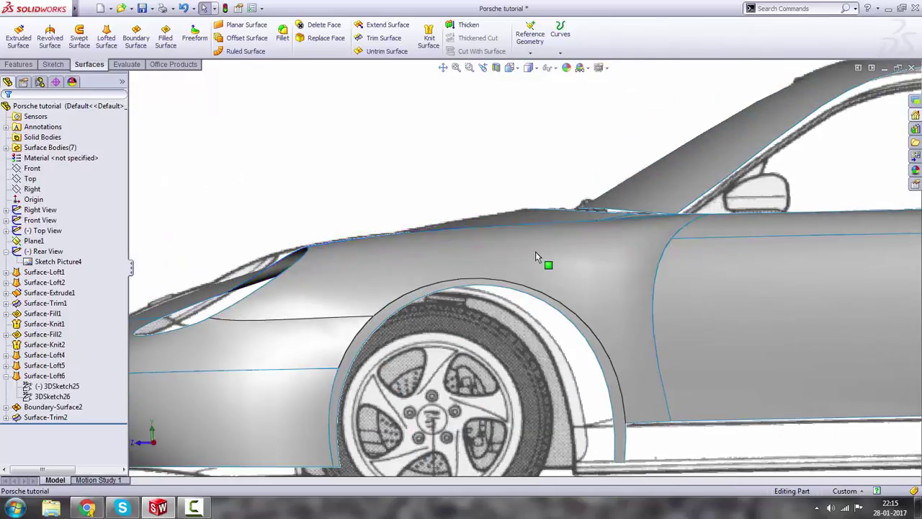
scroll(535, 252, "up", 5)
scroll(713, 262, "down", 3)
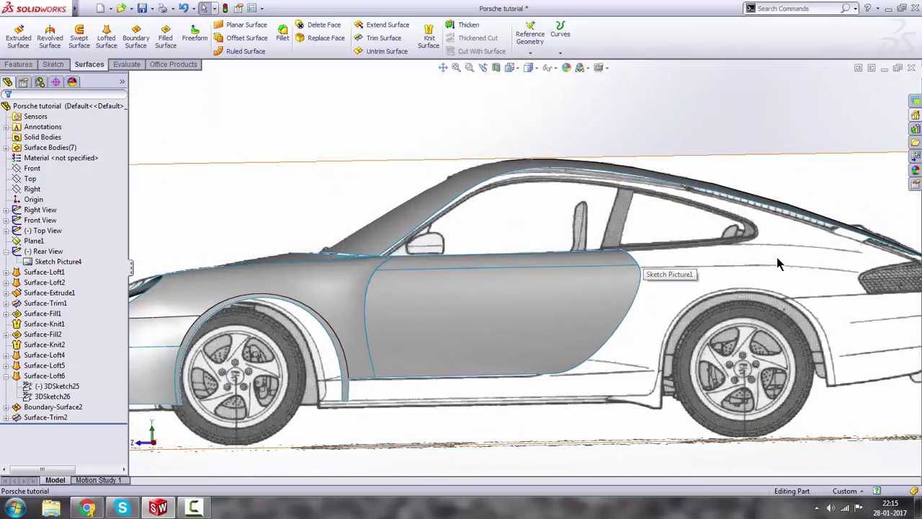
scroll(778, 264, "up", 3)
scroll(781, 268, "down", 2)
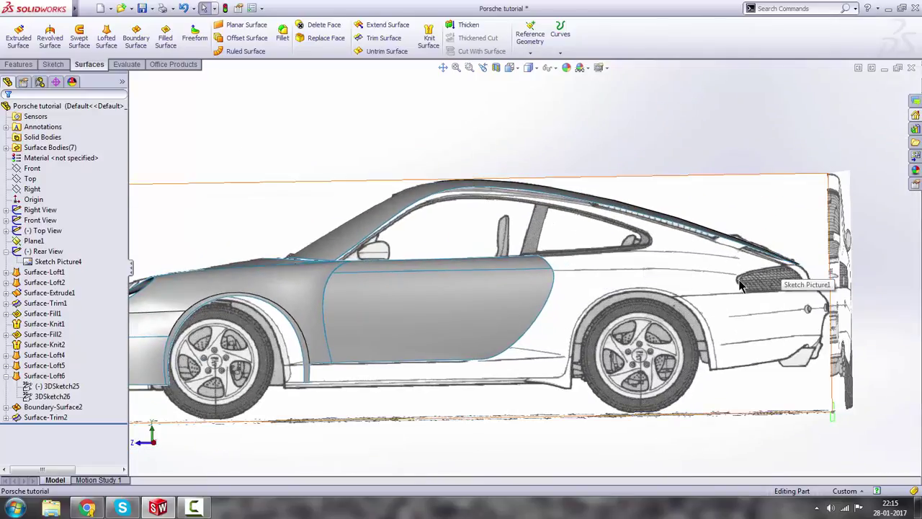
scroll(675, 287, "up", 2)
scroll(731, 276, "down", 3)
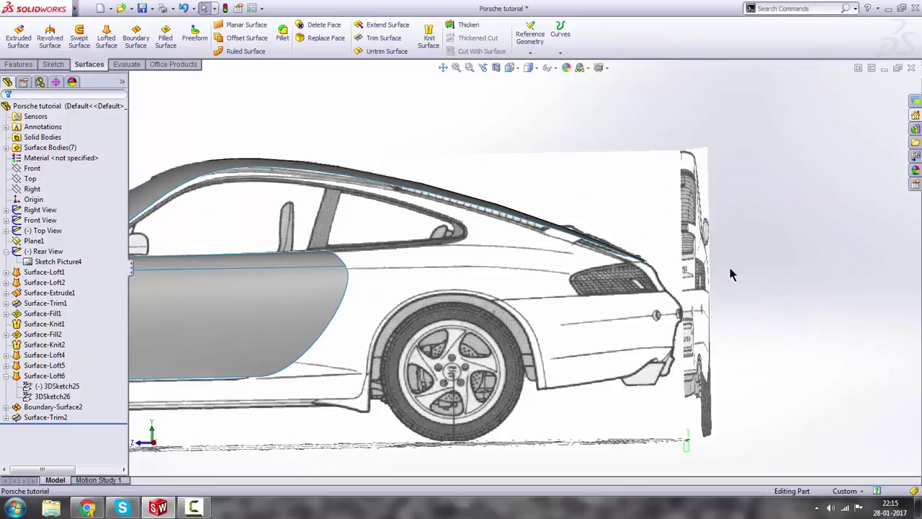
Return to the Back view and frame the rear-view blueprint.
key("space")
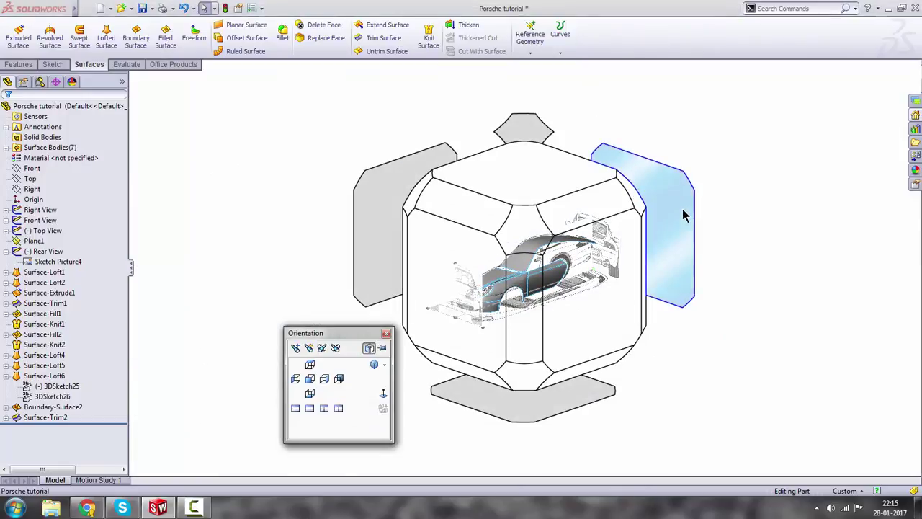
left_click(572, 247)
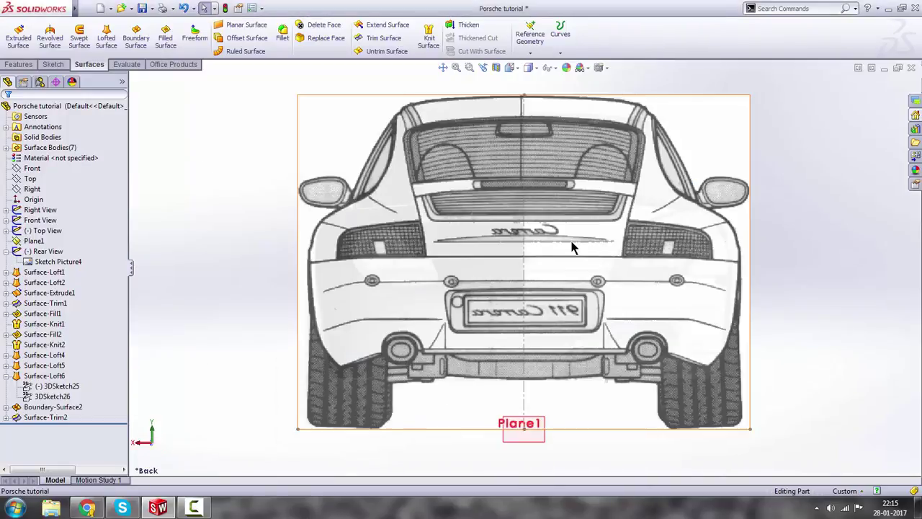
scroll(572, 247, "down", 2)
scroll(364, 167, "up", 2)
scroll(366, 144, "down", 2)
scroll(190, 102, "up", 1)
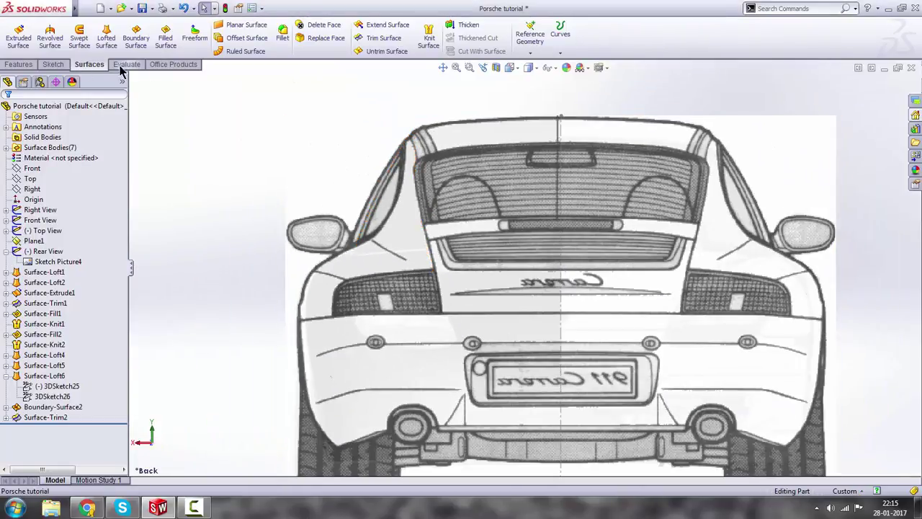
Start a 3D sketch and draw a two-point spline from the taillight's upper inner corner to its lower outer corner on the rear-view blueprint.
left_click(57, 65)
left_click(14, 53)
left_click(32, 74)
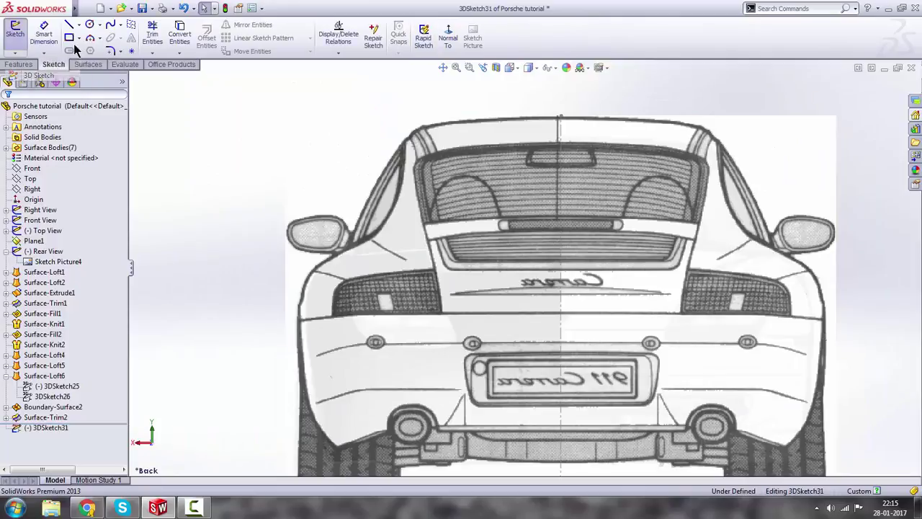
scroll(431, 254, "down", 4)
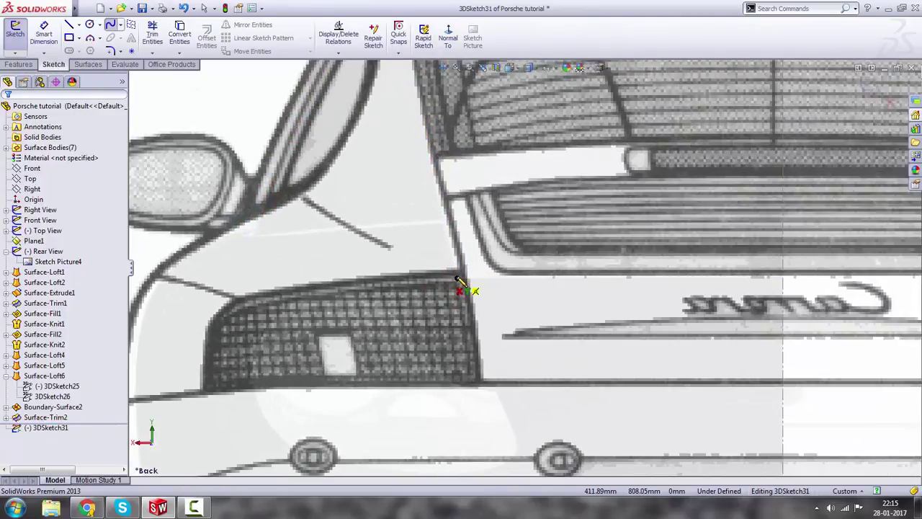
left_click(456, 277)
double_click(216, 374)
scroll(211, 369, "up", 1)
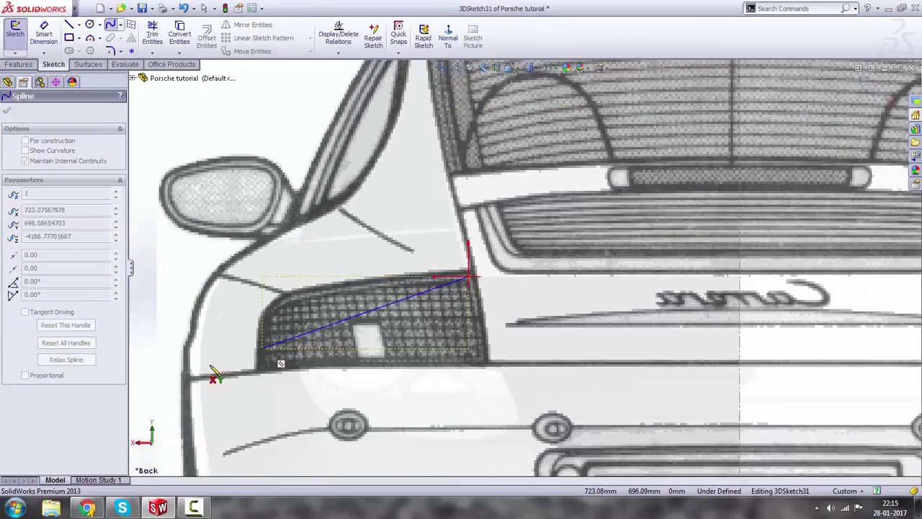
scroll(213, 370, "up", 1)
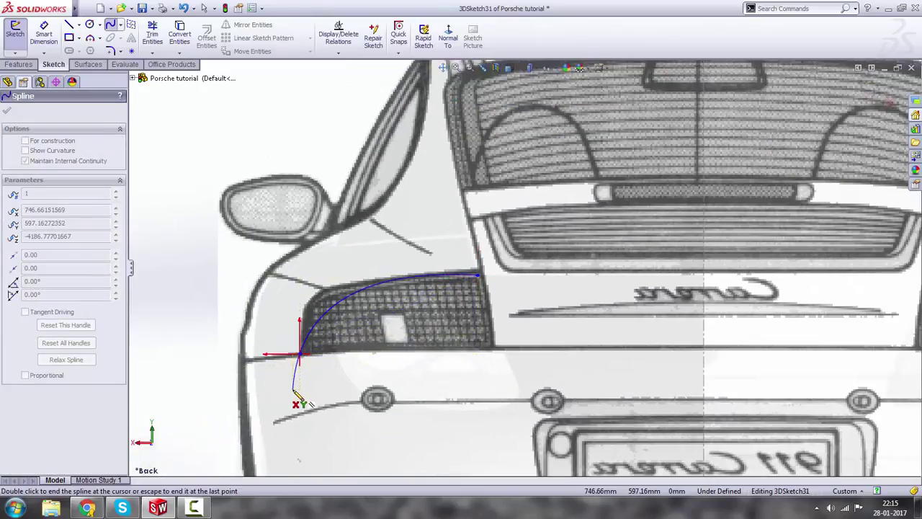
key("Escape")
key("f")
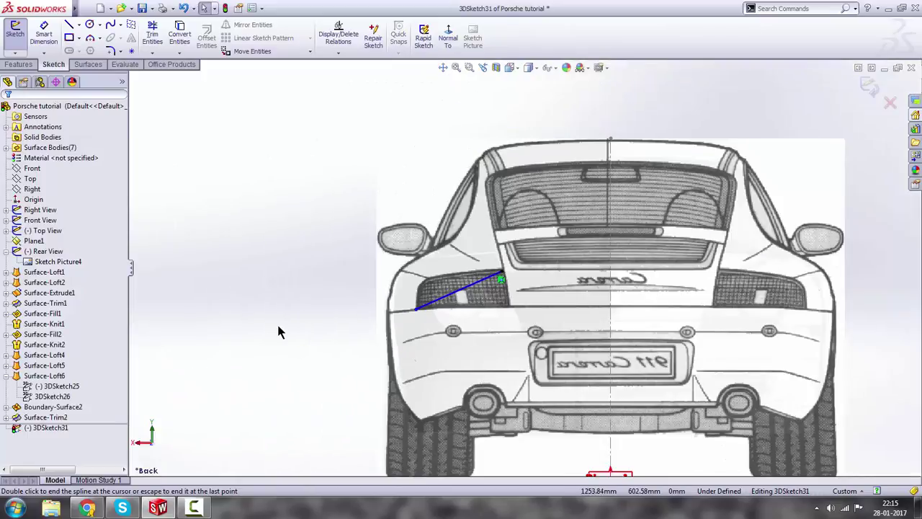
In the Top view, move the spline's outer endpoint back onto the taillight's outer tip on the blueprint.
key("space")
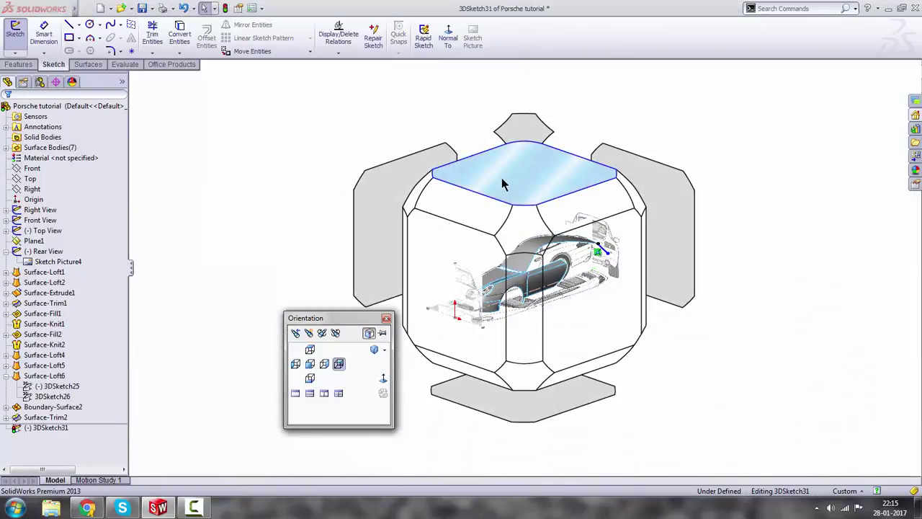
left_click(508, 176)
scroll(545, 243, "down", 6)
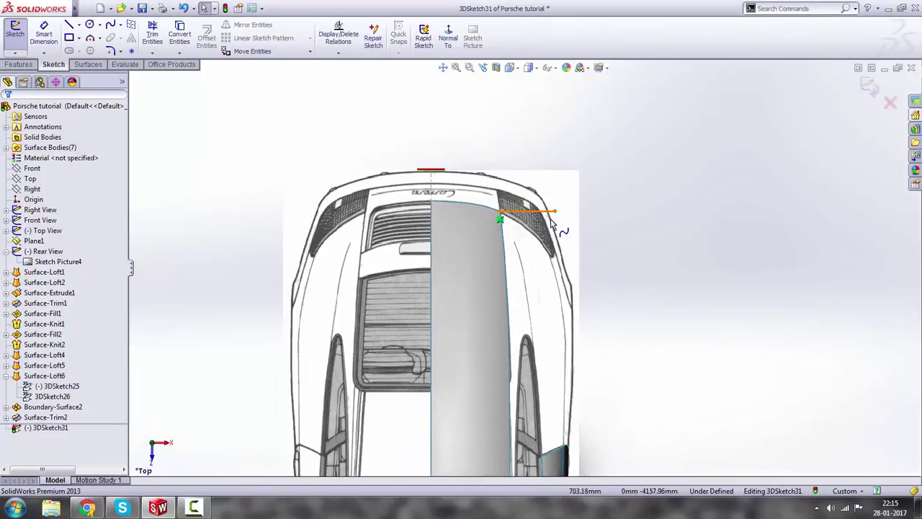
scroll(548, 244, "down", 3)
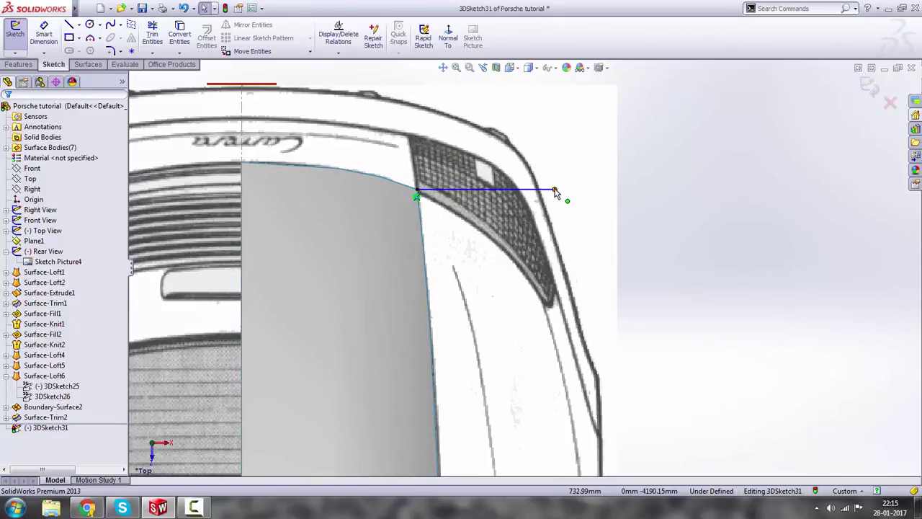
left_click(555, 191)
left_click_drag(550, 296, 556, 291)
left_click(677, 316)
In the Back view, bend the spline with both end tangent handles so it follows the taillight's upper and outer outline.
key("space")
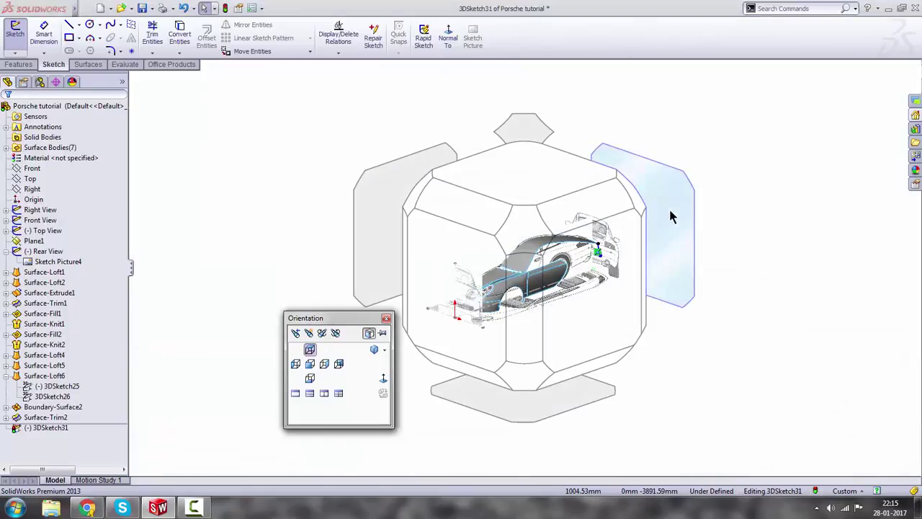
left_click(662, 209)
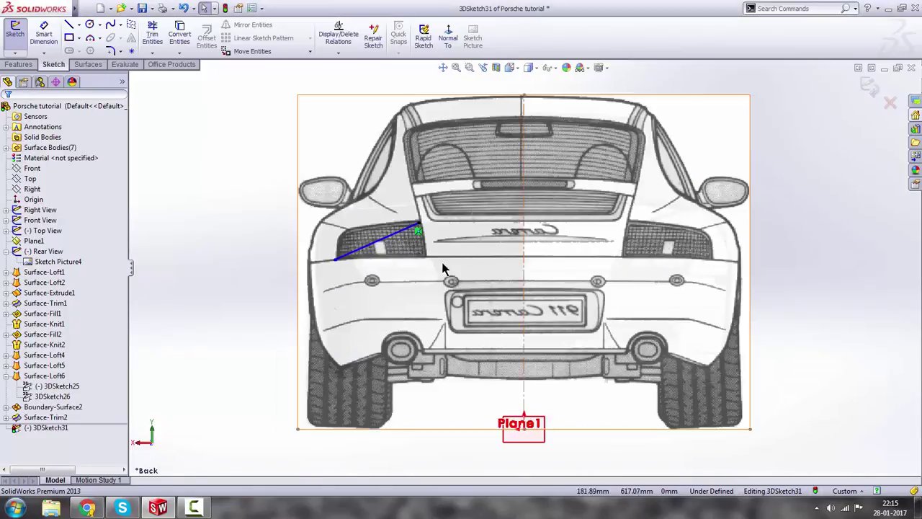
scroll(348, 230, "down", 5)
left_click(343, 231)
scroll(340, 242, "down", 2)
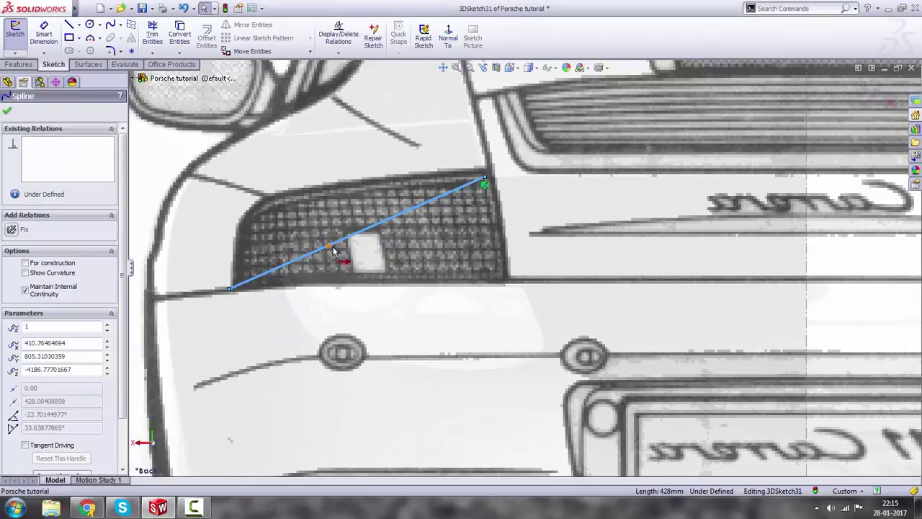
left_click_drag(282, 220, 232, 175)
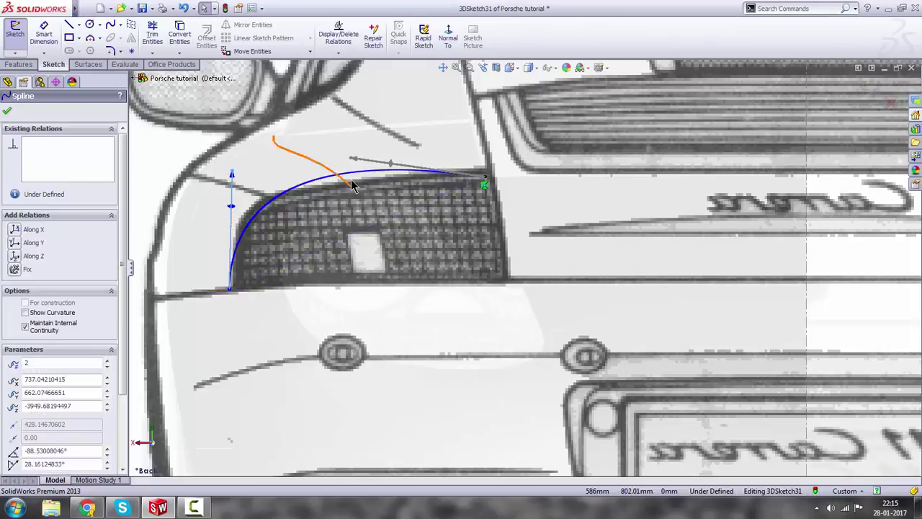
left_click_drag(336, 167, 315, 180)
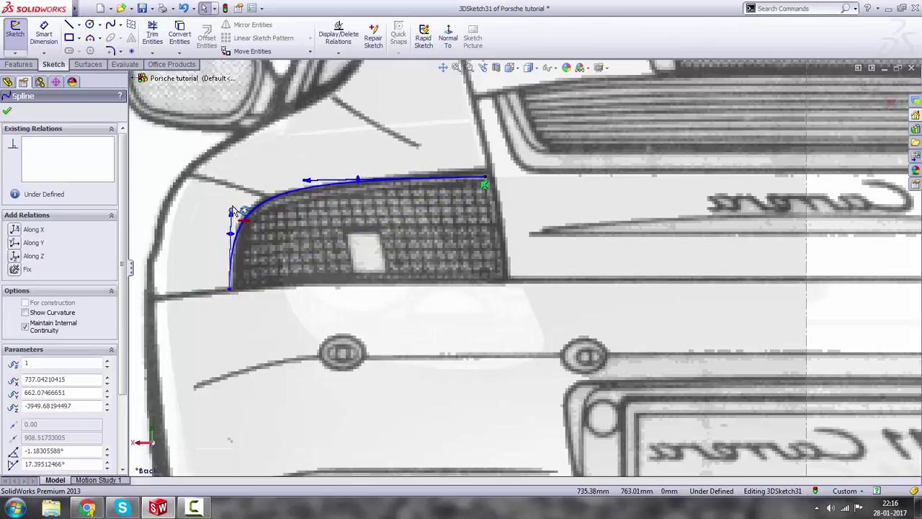
left_click_drag(232, 206, 231, 206)
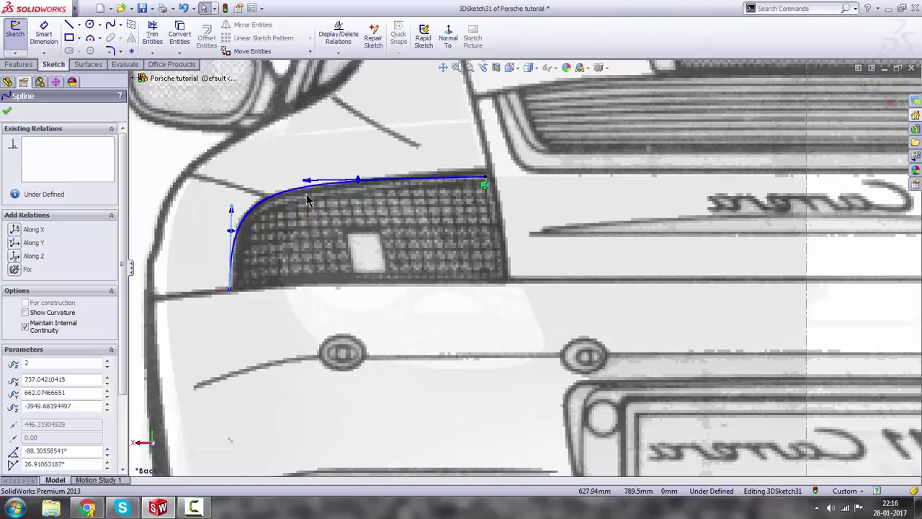
scroll(249, 234, "up", 4)
left_click(236, 240)
In the Right view, adjust the spline's handles and lower endpoint to match the taillight's rounded front edge on the side blueprint.
key("space")
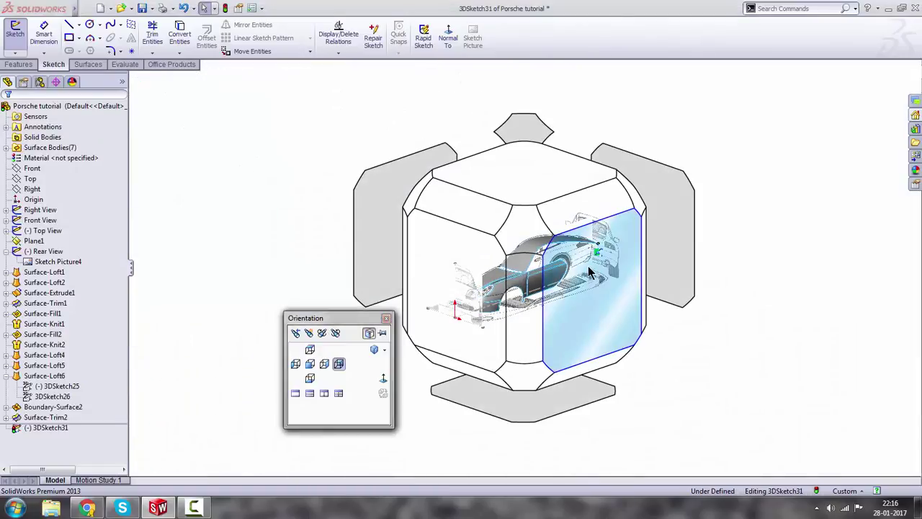
left_click(597, 267)
scroll(736, 265, "down", 3)
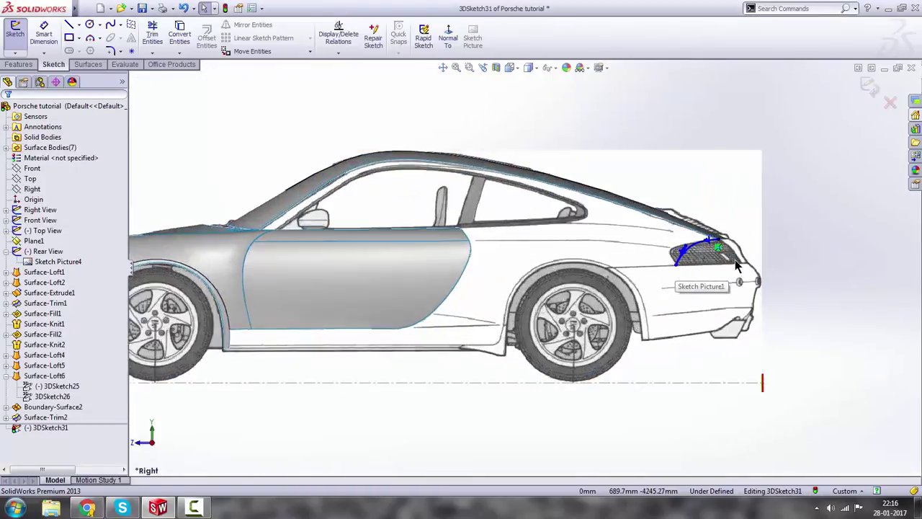
scroll(720, 263, "down", 6)
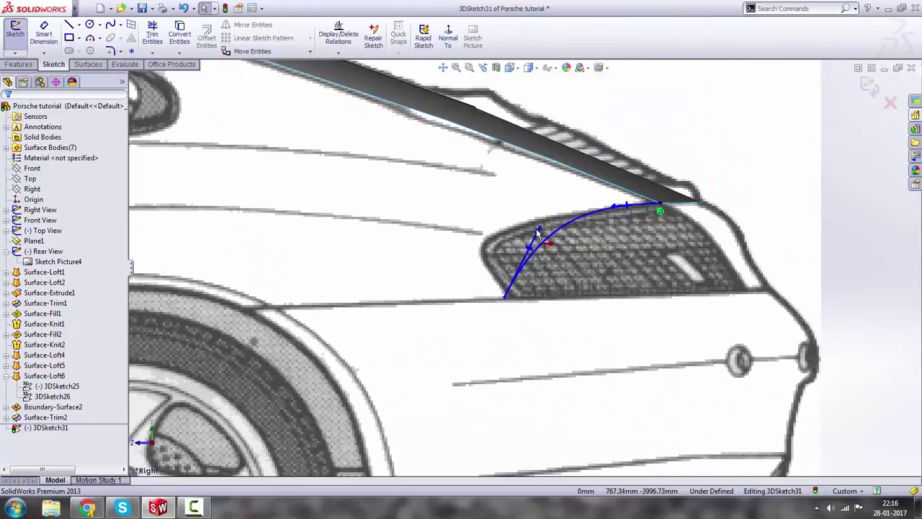
left_click_drag(537, 234, 438, 232)
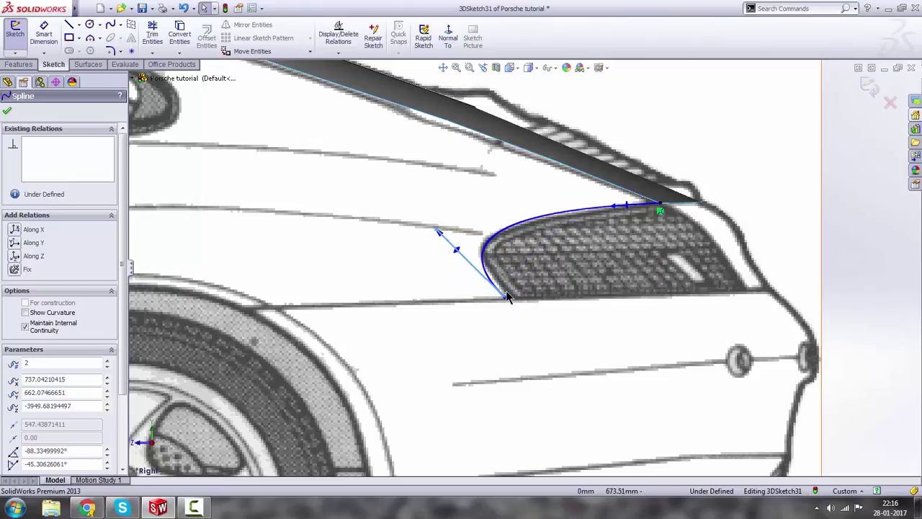
left_click_drag(505, 301, 517, 299)
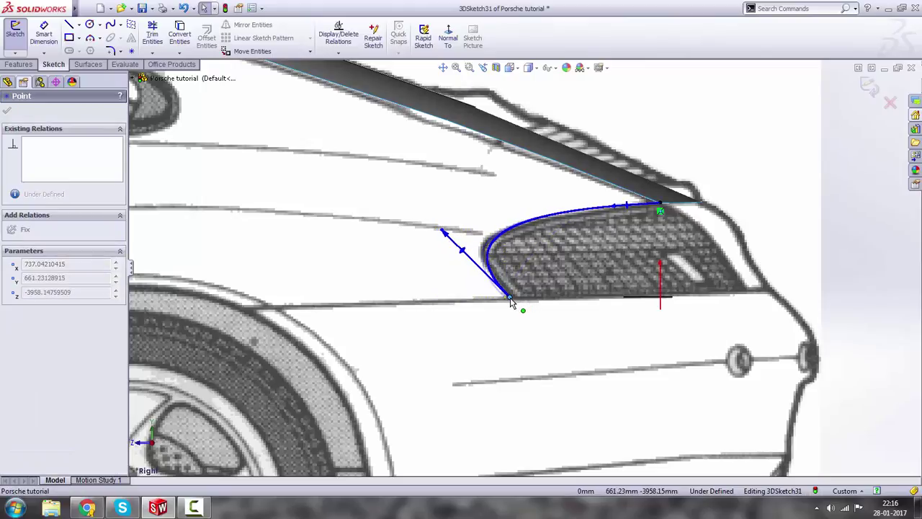
left_click_drag(445, 232, 430, 234)
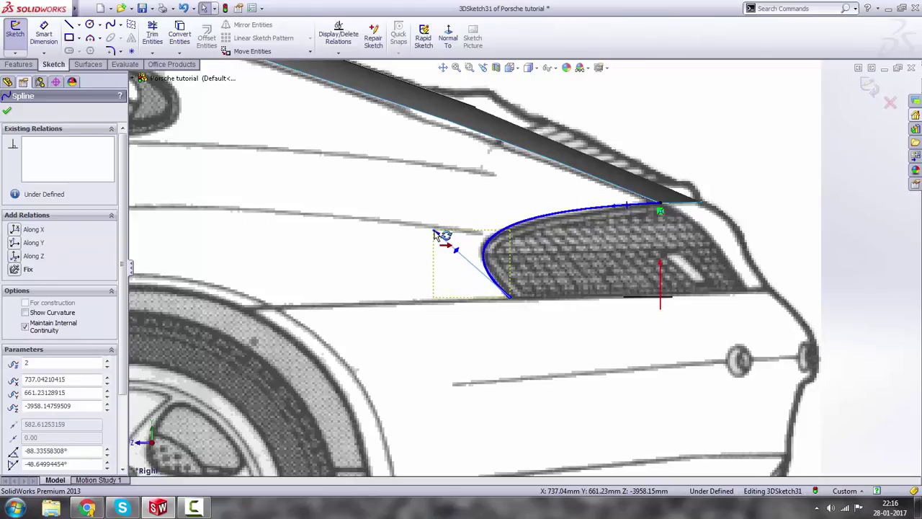
left_click_drag(613, 209, 613, 214)
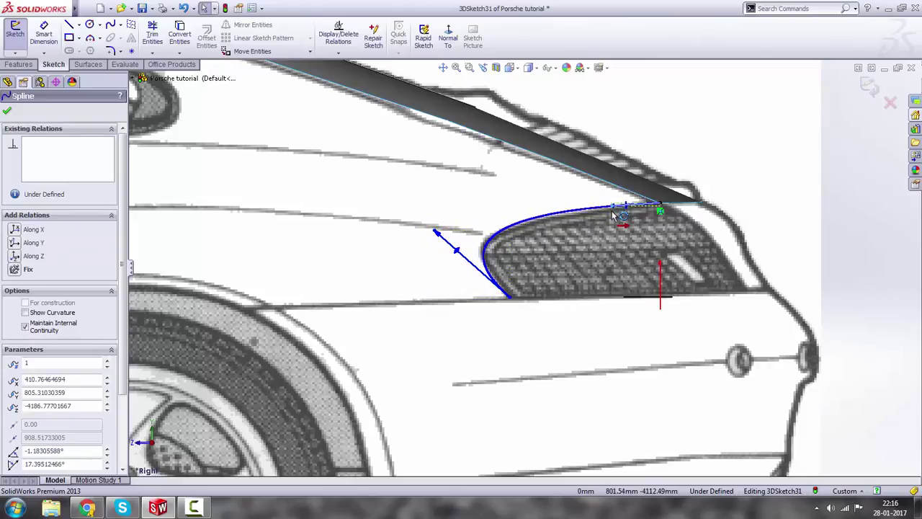
scroll(613, 213, "up", 5)
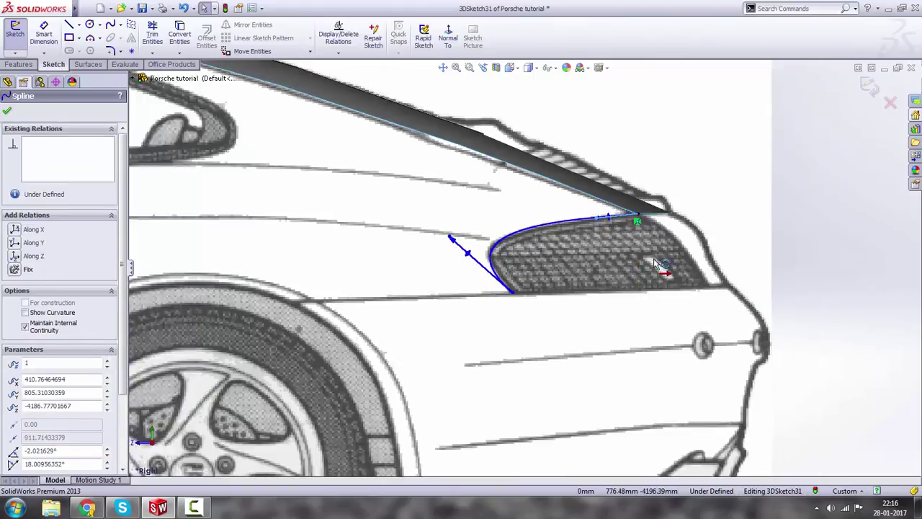
key("Escape")
In the Top view, adjust both tangent handles so the spline follows the taillight's inner curve down to its tip.
key("space")
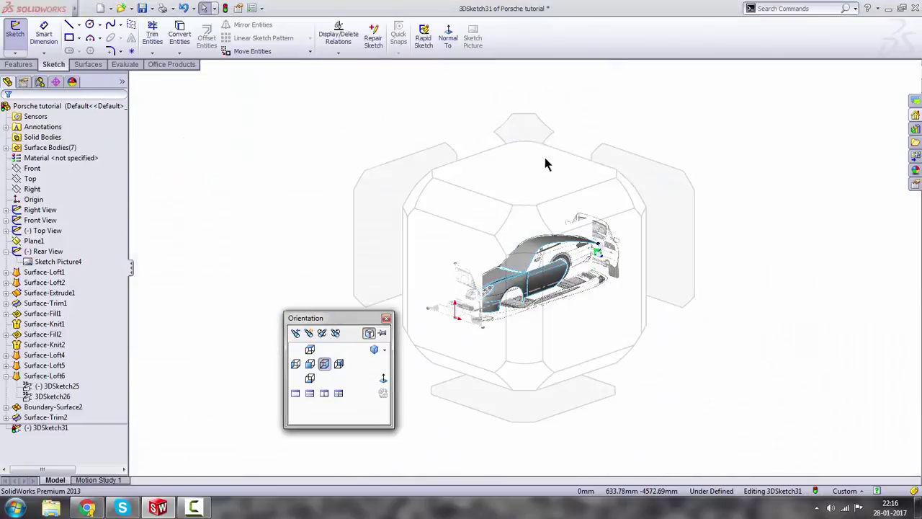
left_click(535, 170)
scroll(549, 193, "down", 10)
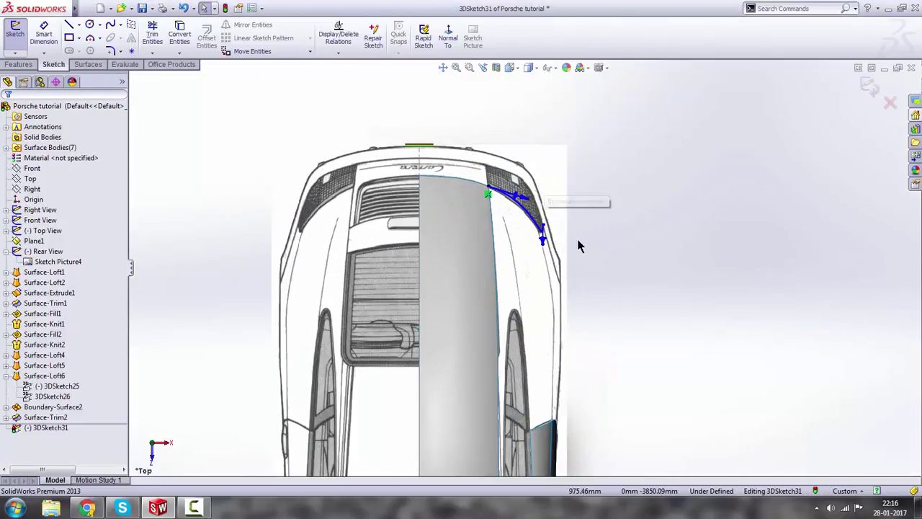
scroll(468, 330, "up", 2)
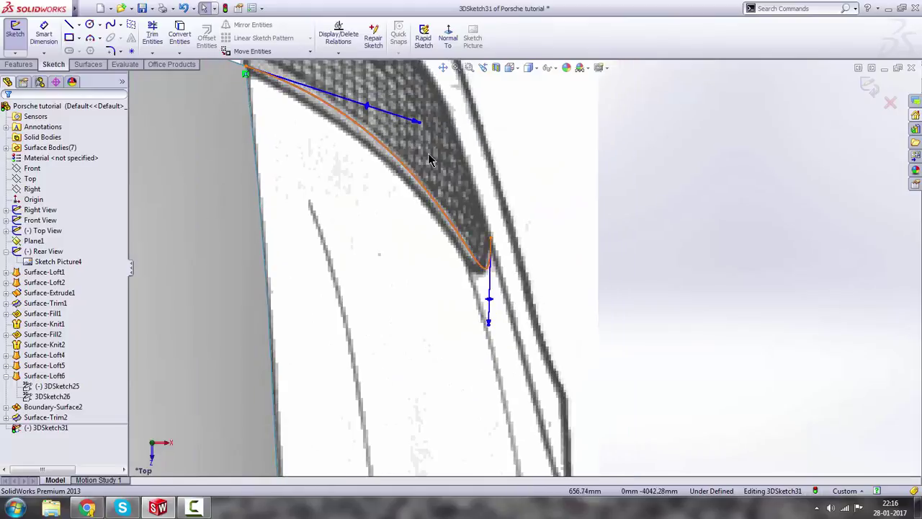
left_click(418, 128)
left_click_drag(416, 133, 412, 136)
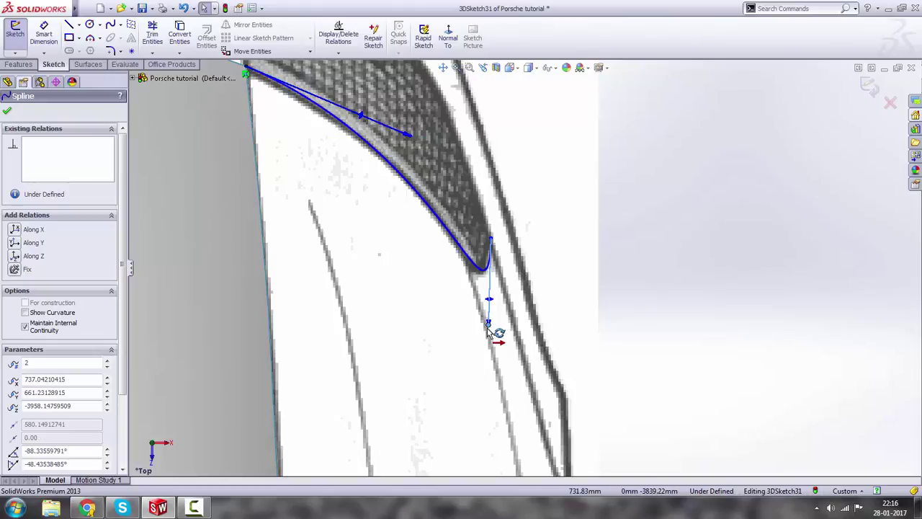
left_click(722, 342)
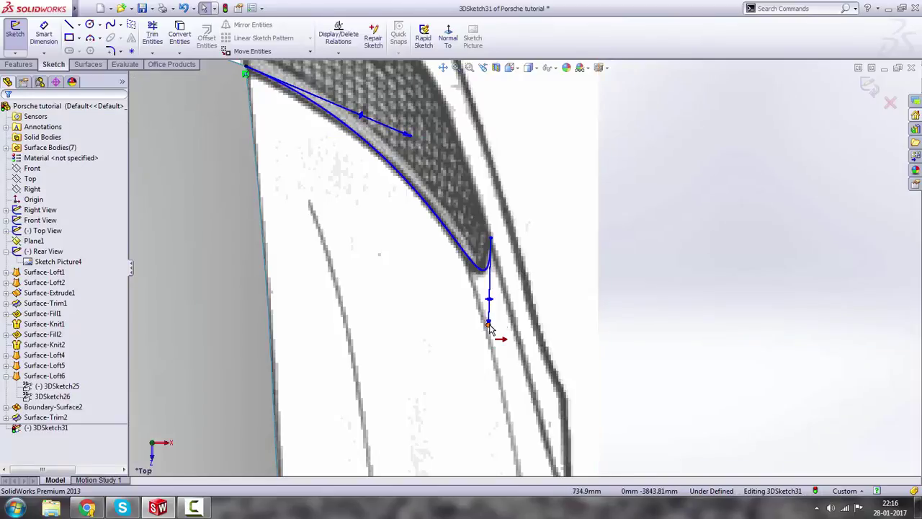
left_click(488, 325)
left_click(689, 312)
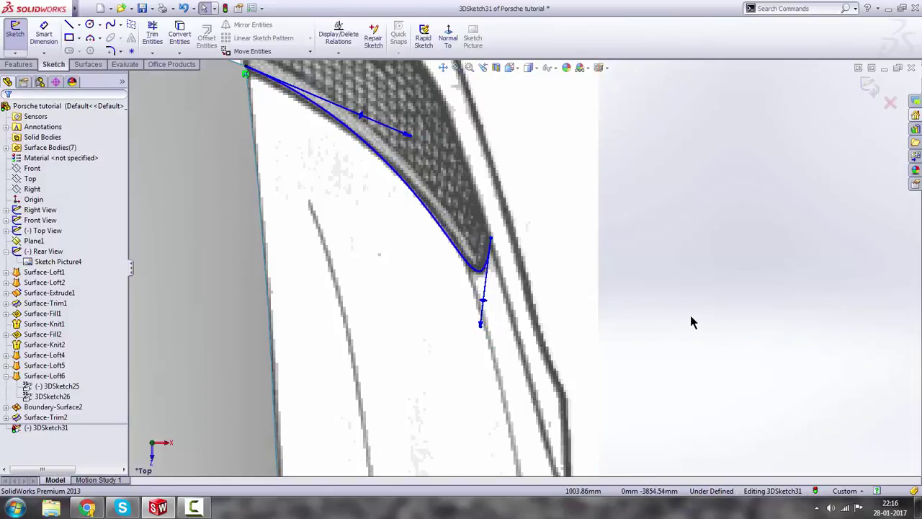
In the Back view, fine-tune the lower endpoint's tangent handle to fit the spline to the taillight's outer edge.
key("space")
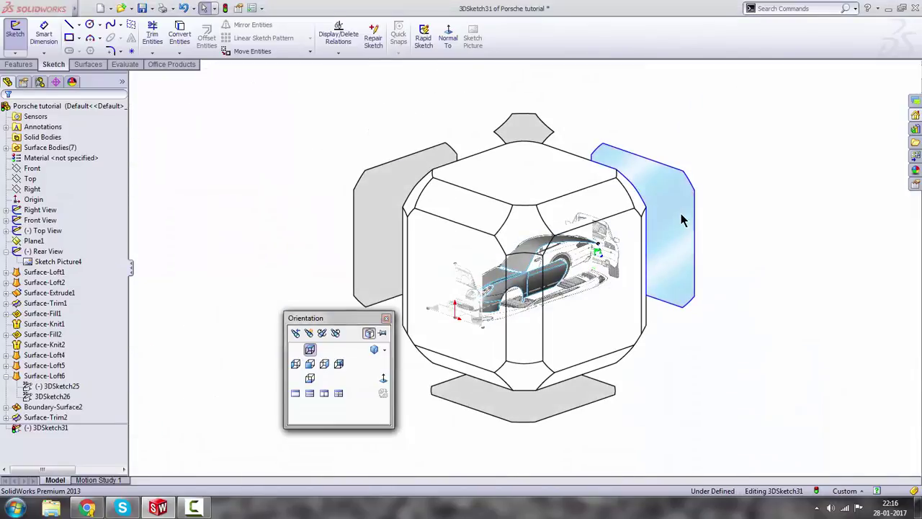
left_click(683, 214)
scroll(369, 245, "down", 5)
scroll(369, 245, "down", 4)
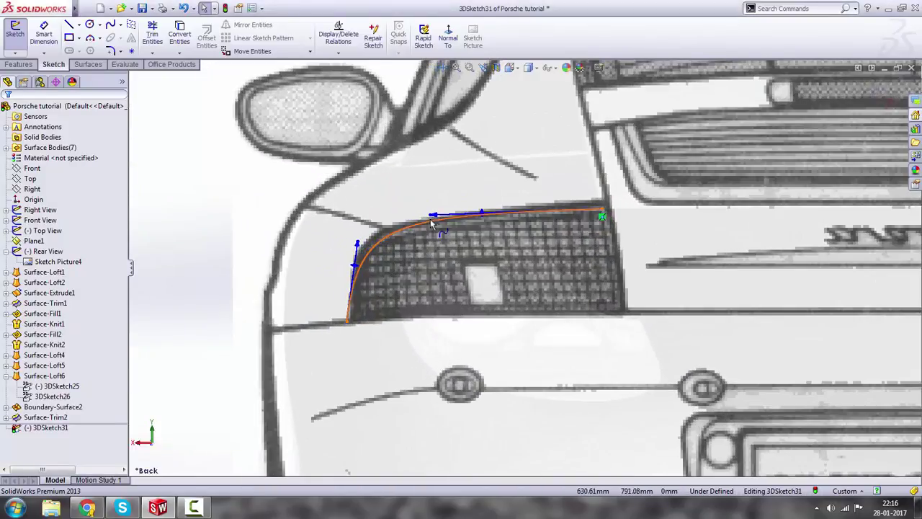
left_click(357, 243)
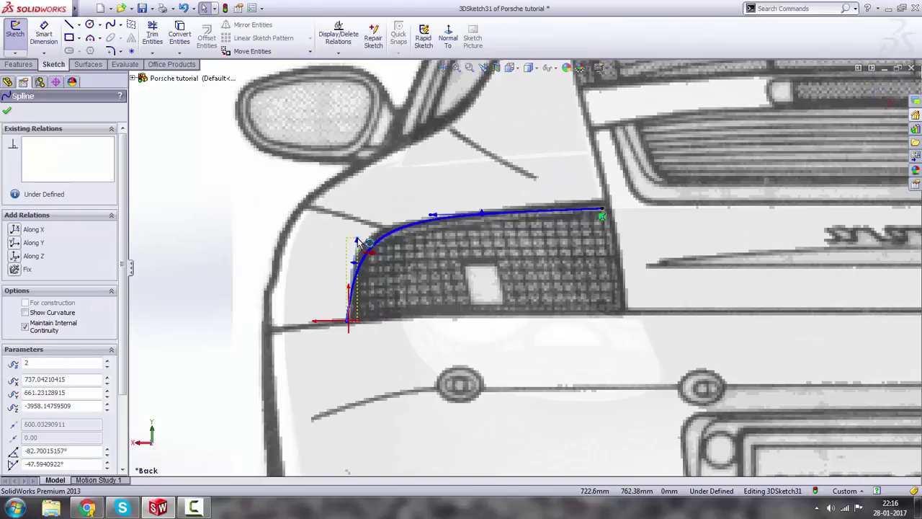
scroll(324, 245, "up", 3)
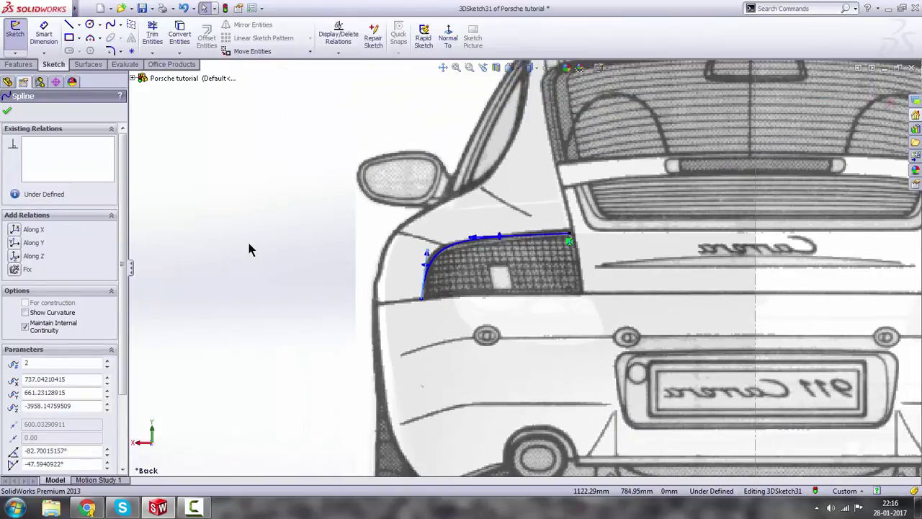
left_click(279, 246)
In the Right view, shorten the lower endpoint's tangent handle slightly to bring the spline onto the taillight's front edge.
key("space")
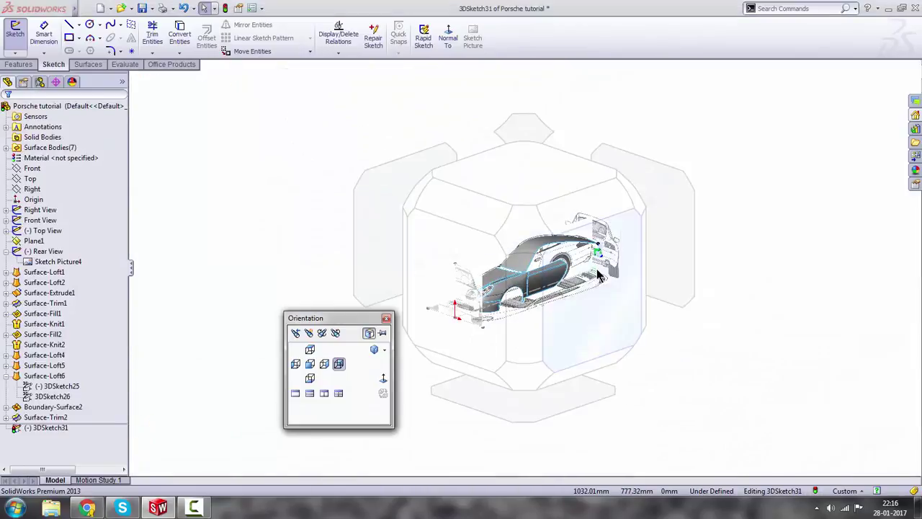
left_click(632, 274)
scroll(720, 256, "down", 8)
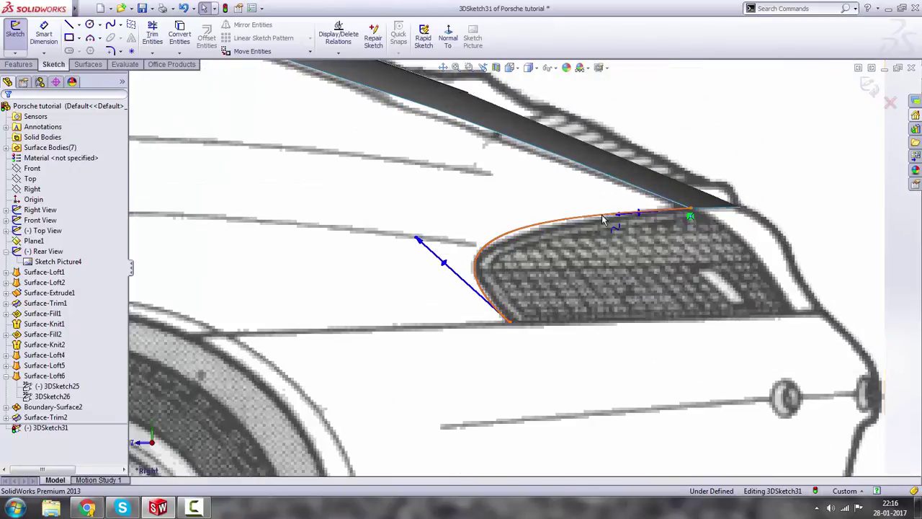
left_click_drag(416, 237, 421, 241)
scroll(557, 243, "up", 4)
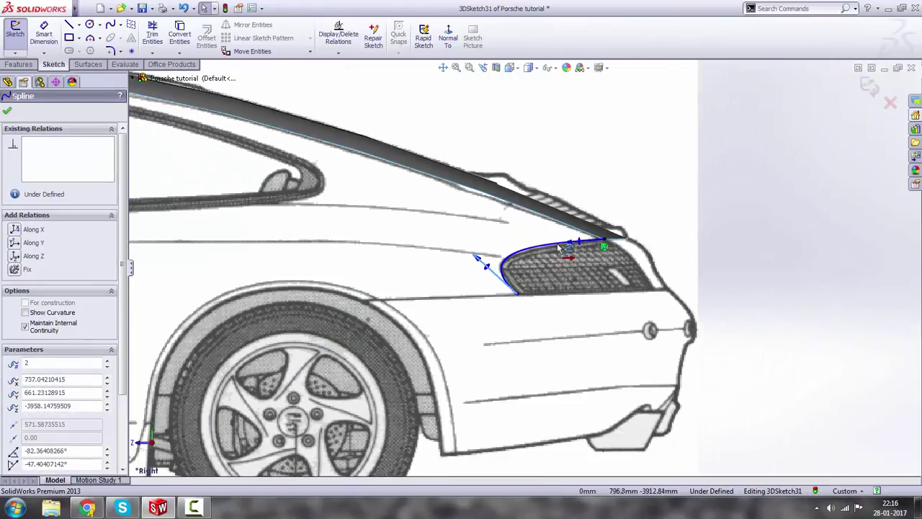
Exit the 3D sketch containing the taillight outline spline.
left_click(737, 228)
scroll(617, 241, "up", 3)
scroll(569, 251, "down", 2)
scroll(569, 250, "up", 3)
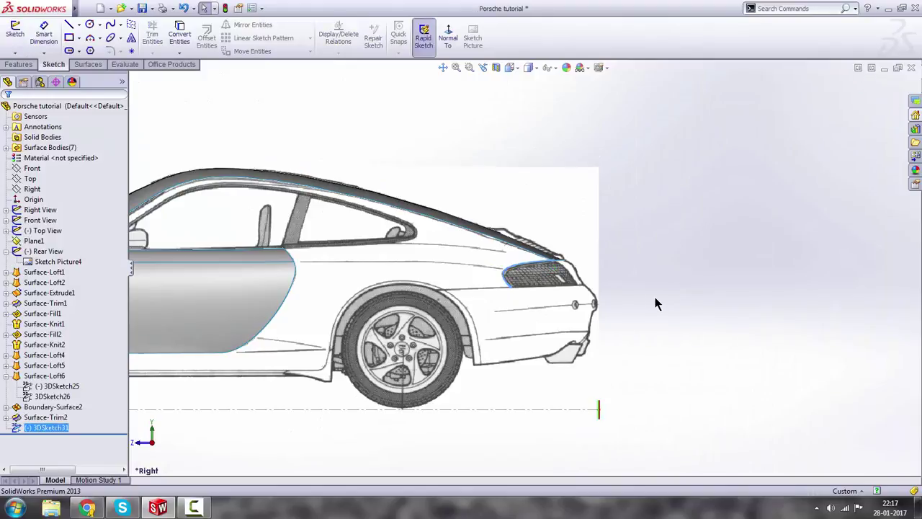
scroll(309, 261, "down", 3)
scroll(479, 267, "up", 3)
In the Top view, start a new 3D sketch and draw a two-point spline from the door's rear upper corner to the roof surface's rear corner.
mouse_move(463, 312)
middle_mouse_down()
mouse_move(470, 335)
mouse_move(474, 324)
middle_mouse_up()
key("space")
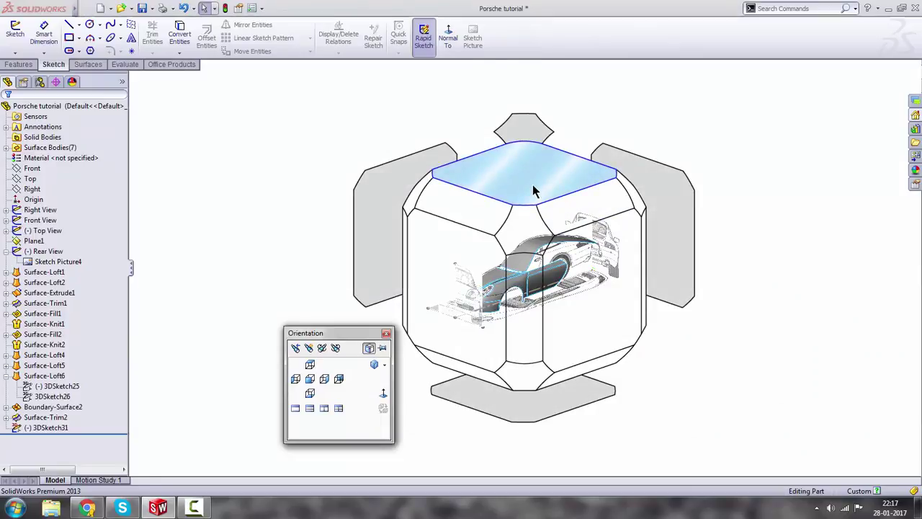
left_click(533, 191)
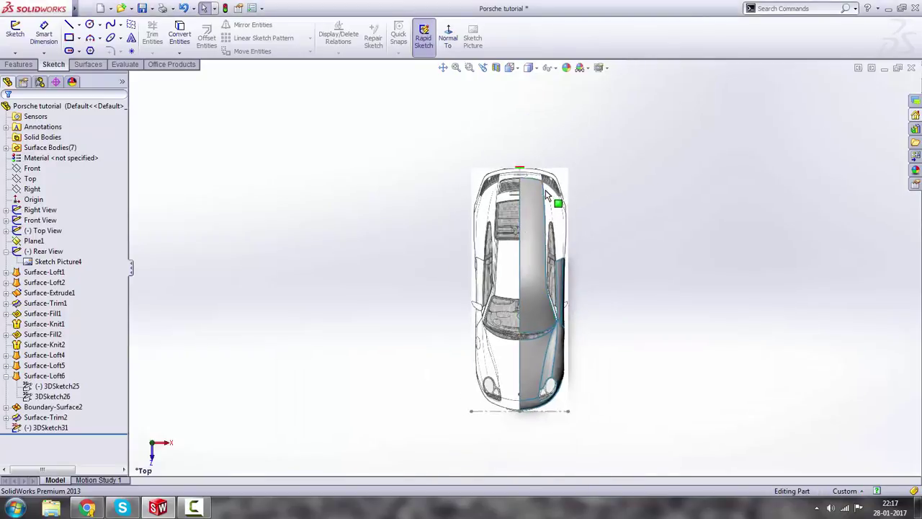
scroll(589, 309, "down", 2)
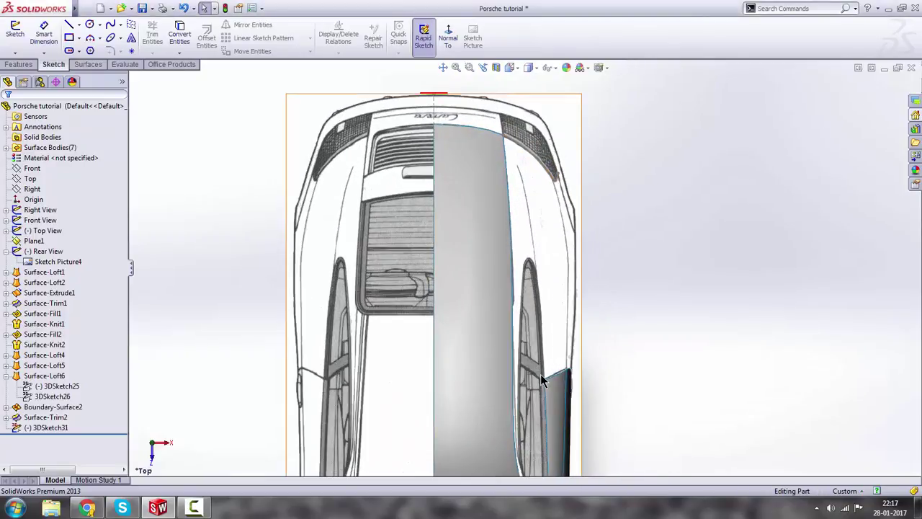
left_click(15, 52)
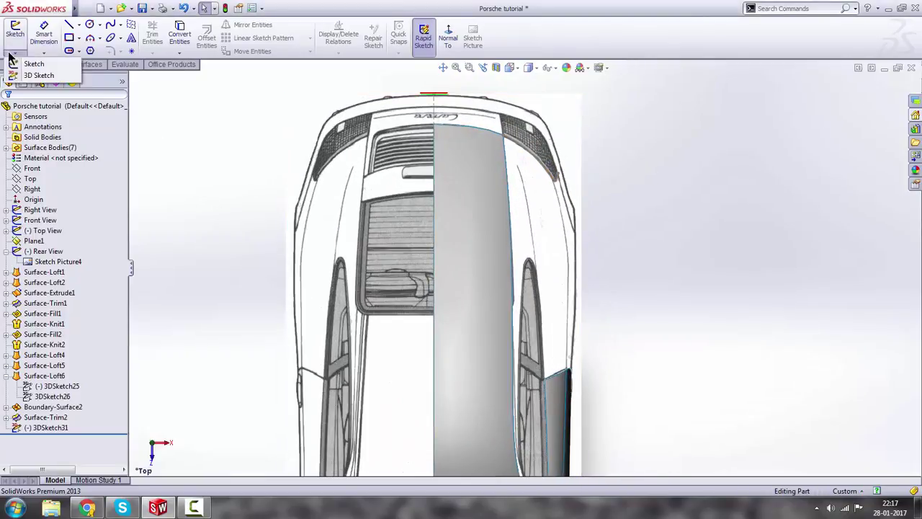
left_click(28, 73)
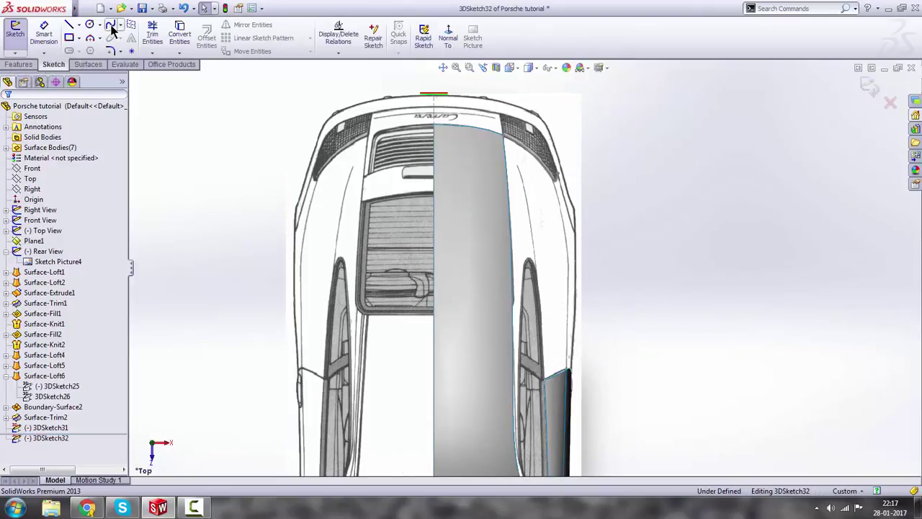
left_click(545, 380)
scroll(520, 194, "down", 2)
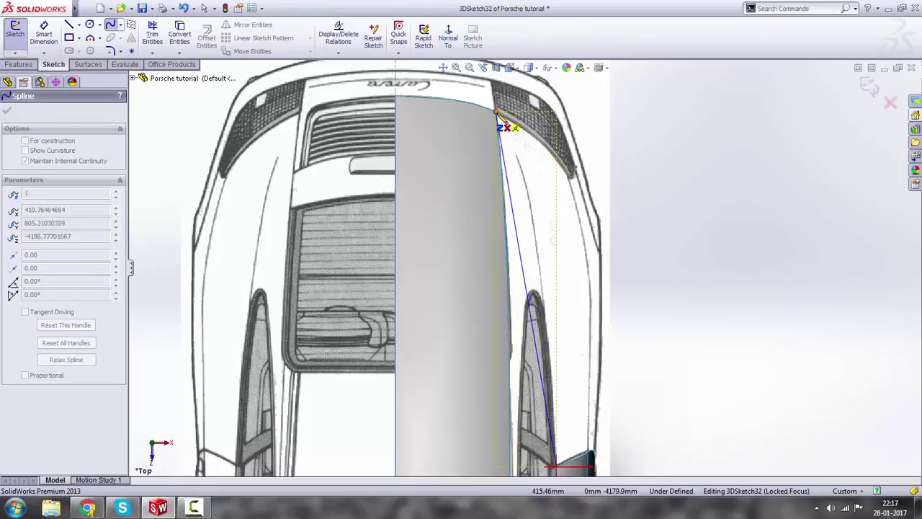
left_click(495, 112)
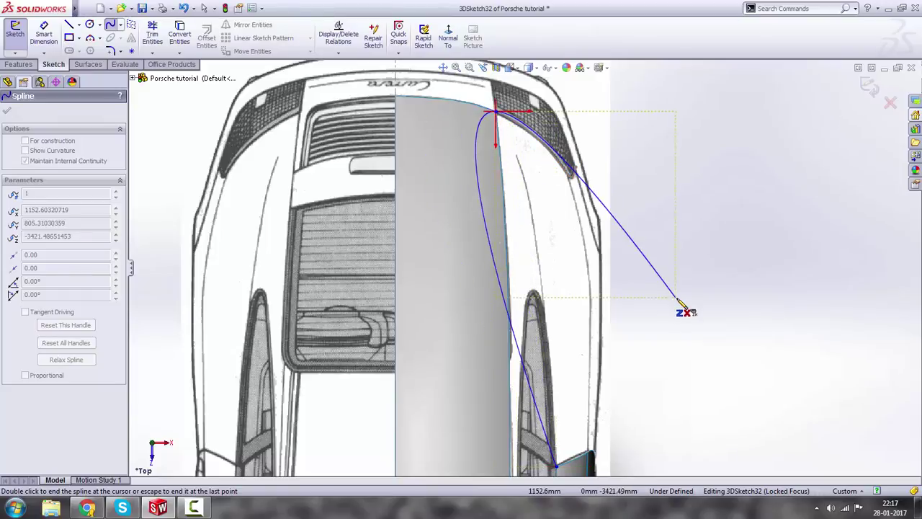
key("Escape")
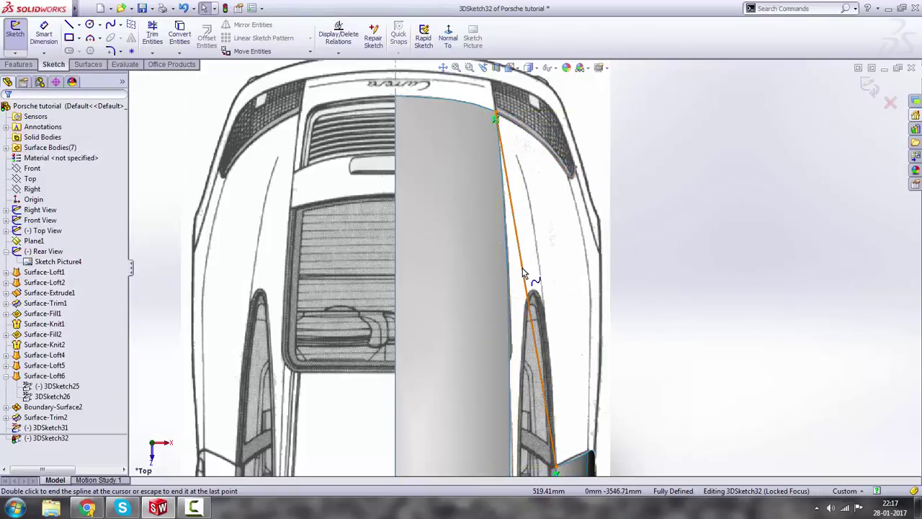
Adjust both tangent handles in the Top view so the spline bows outward along the blueprint's rear shoulder line.
left_click(520, 260)
left_click_drag(520, 254, 542, 192)
left_click_drag(554, 331, 555, 333)
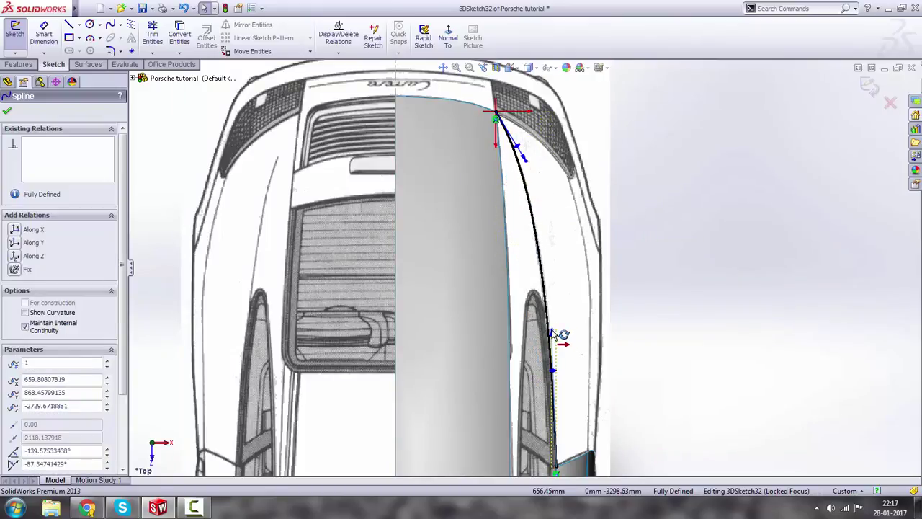
left_click(666, 347)
In the Right view, raise and adjust both tangent handles so the spline follows the shoulder line beneath the rear side window.
key("space")
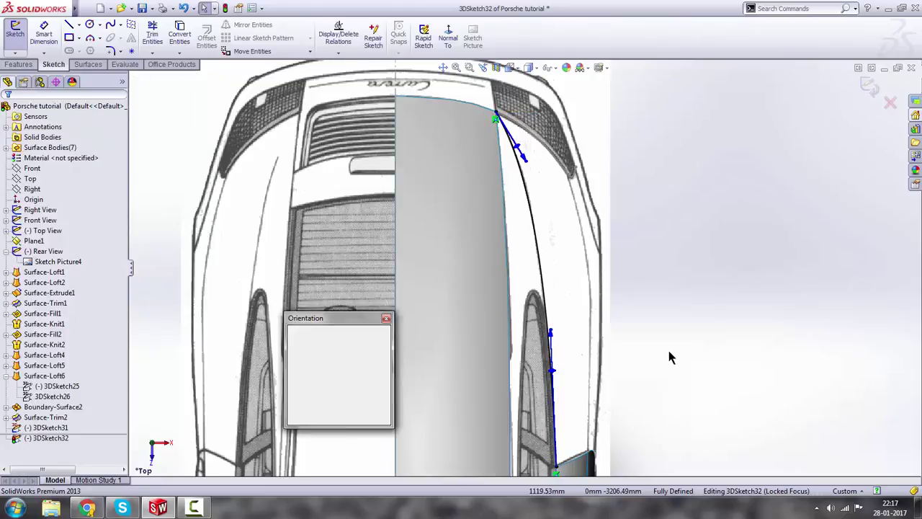
key("ctrl+7")
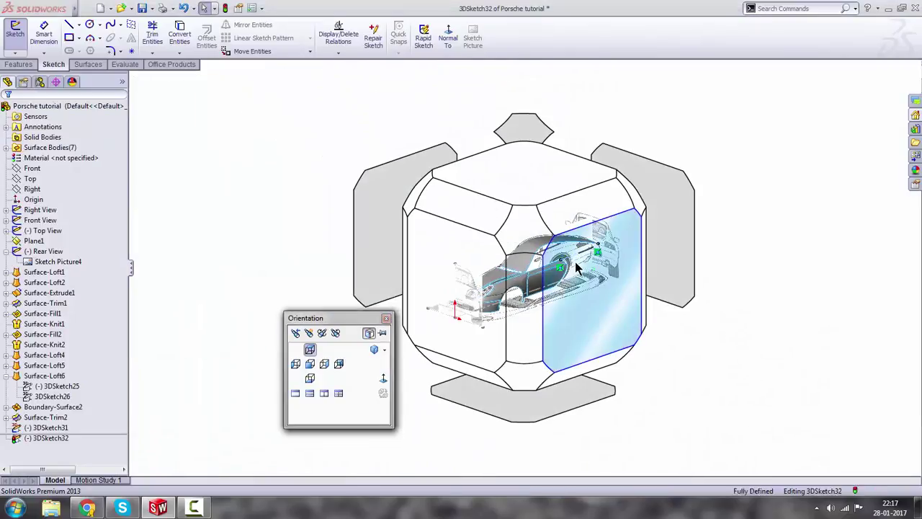
left_click(582, 263)
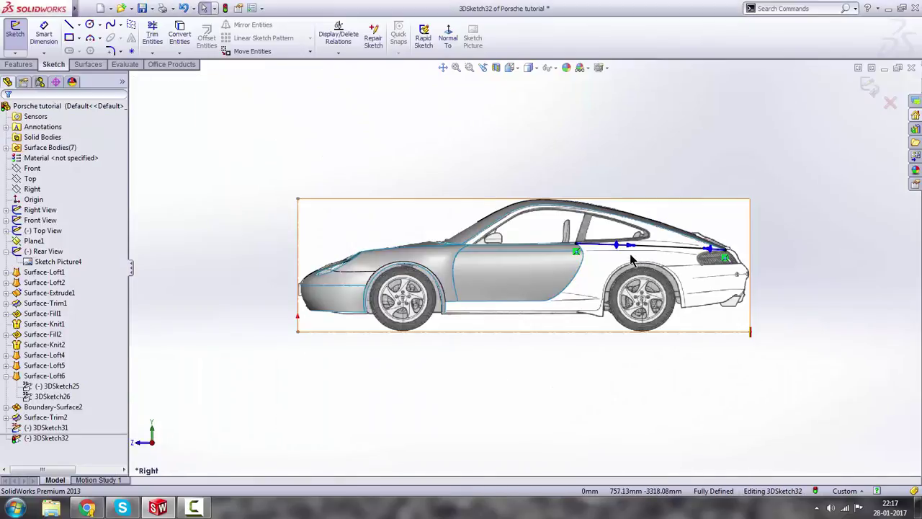
scroll(638, 264, "down", 5)
key("z")
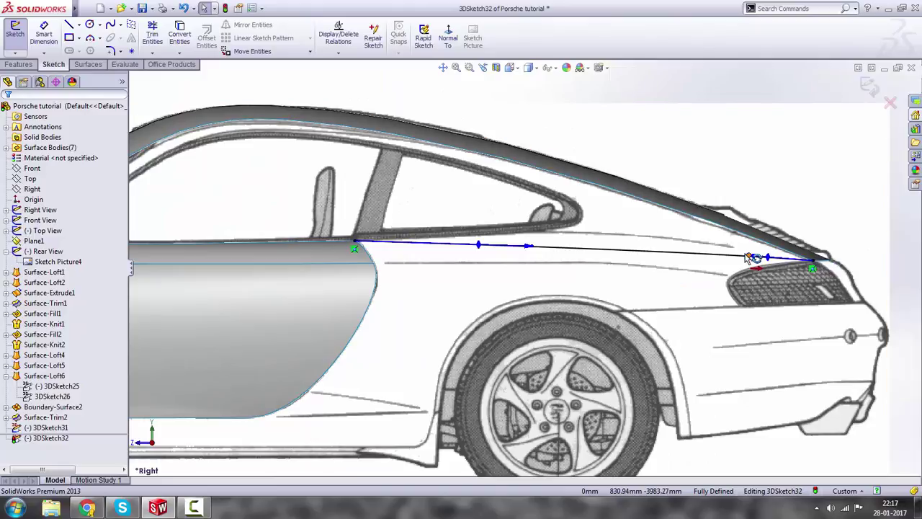
left_click_drag(750, 258, 746, 235)
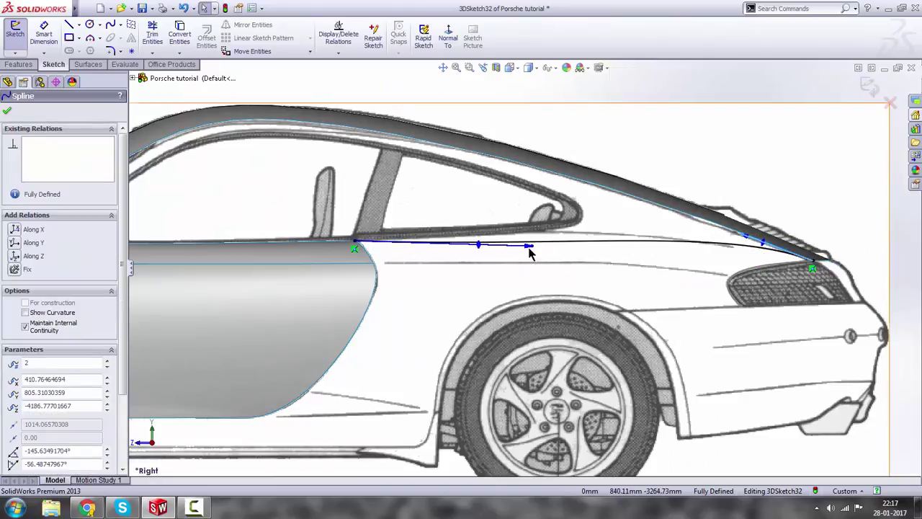
left_click_drag(531, 247, 531, 232)
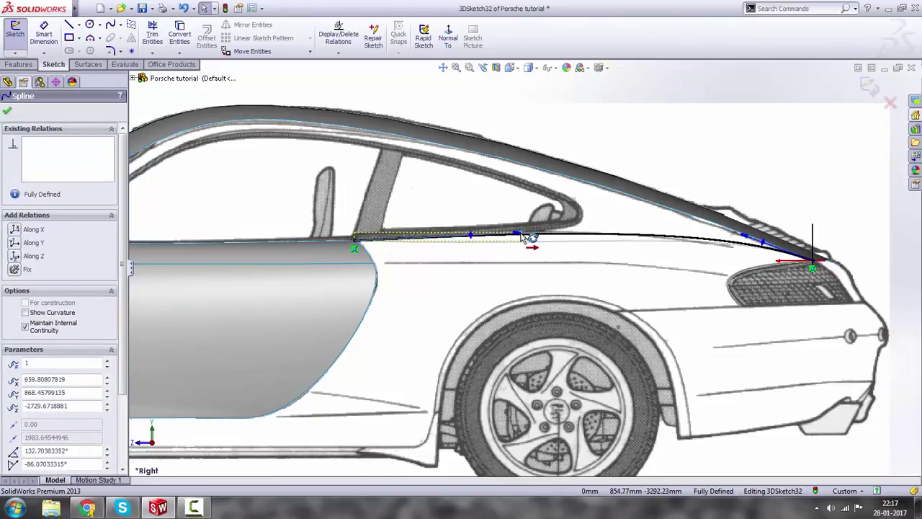
left_click_drag(733, 238, 727, 239)
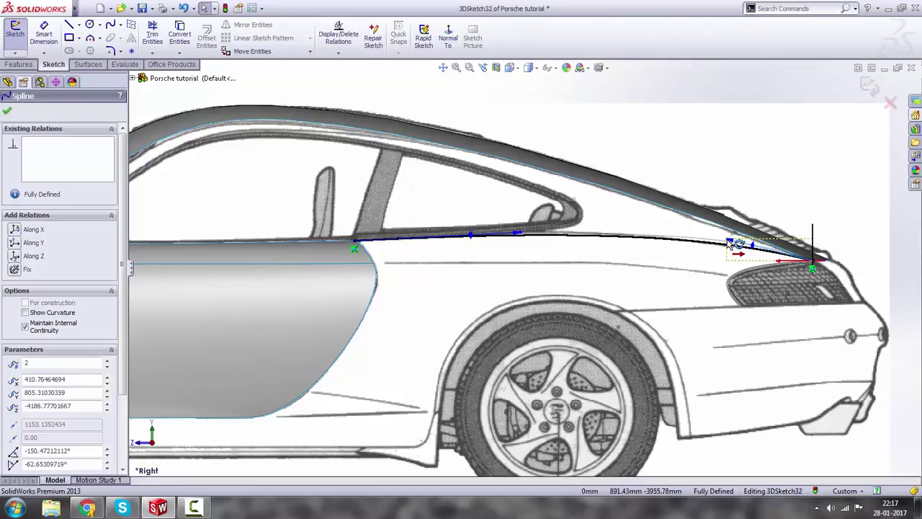
left_click_drag(519, 232, 512, 226)
scroll(553, 260, "up", 4)
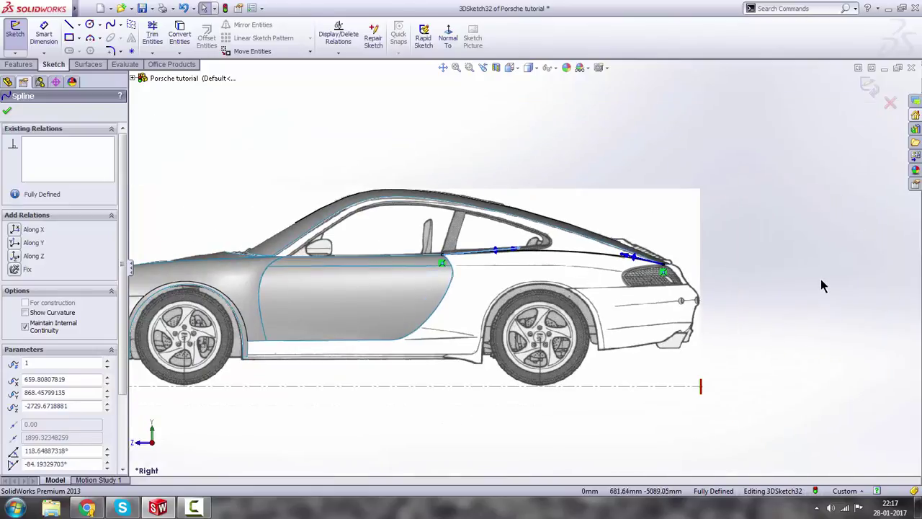
left_click(817, 284)
In the Back view, fine-tune the shoulder spline's tangent handle at the taillight end to match the rear blueprint.
key("space")
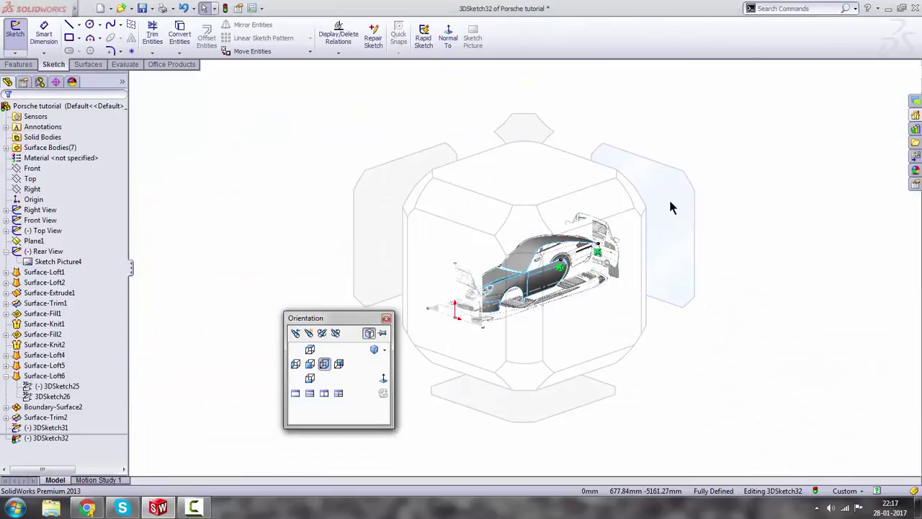
left_click(670, 207)
scroll(374, 205, "down", 2)
scroll(388, 228, "down", 5)
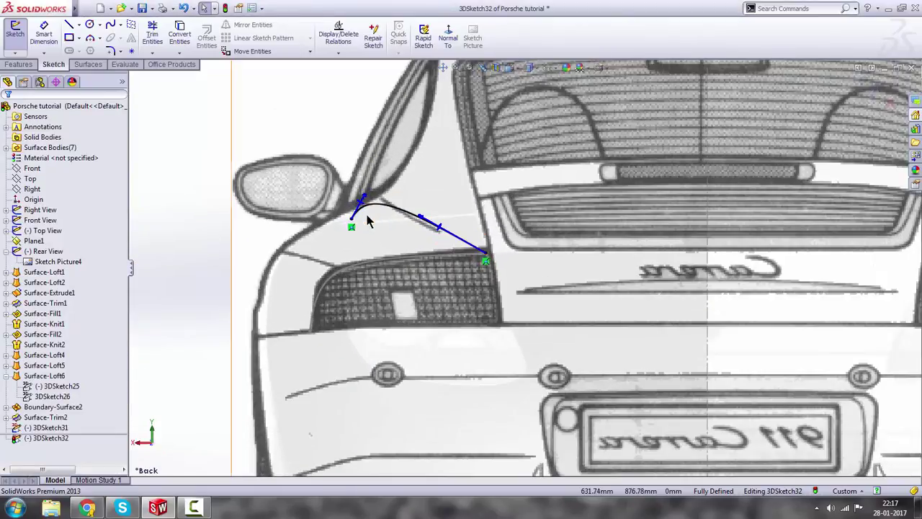
left_click(394, 193)
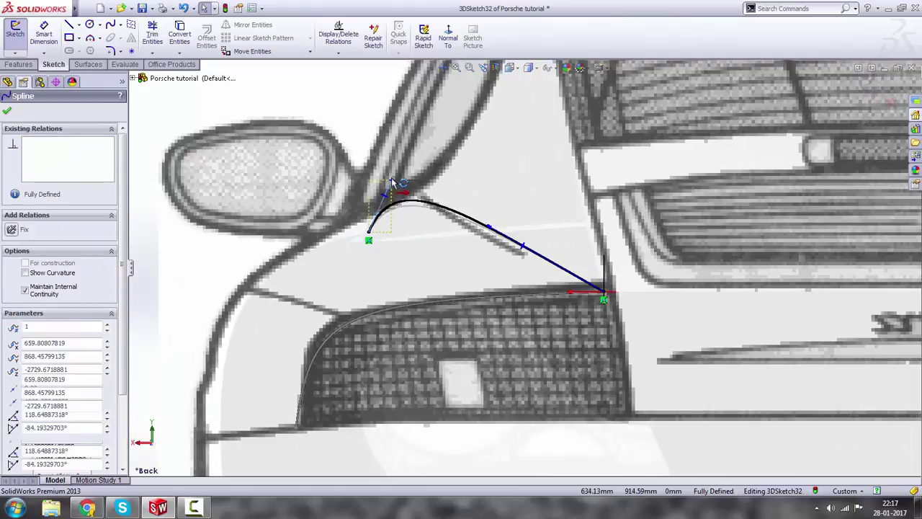
left_click(489, 228)
scroll(484, 234, "up", 3)
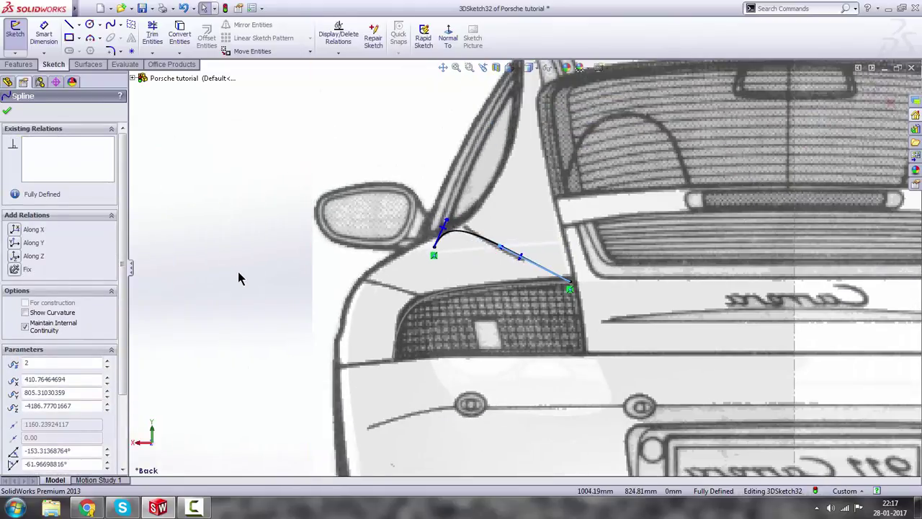
left_click(239, 278)
Check the spline in the Right view and, in the Top view, swing its taillight-end handle slightly outward onto the shoulder line.
key("space")
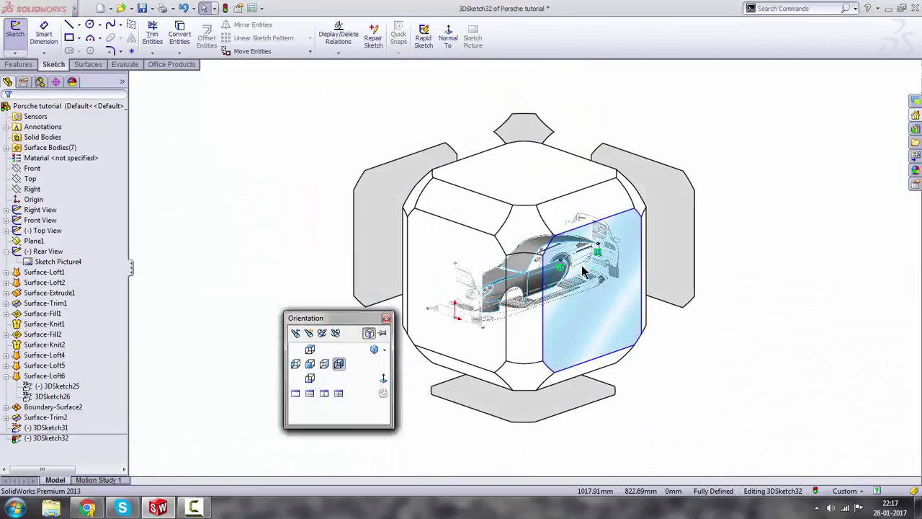
left_click(581, 266)
scroll(664, 246, "down", 4)
scroll(454, 288, "up", 3)
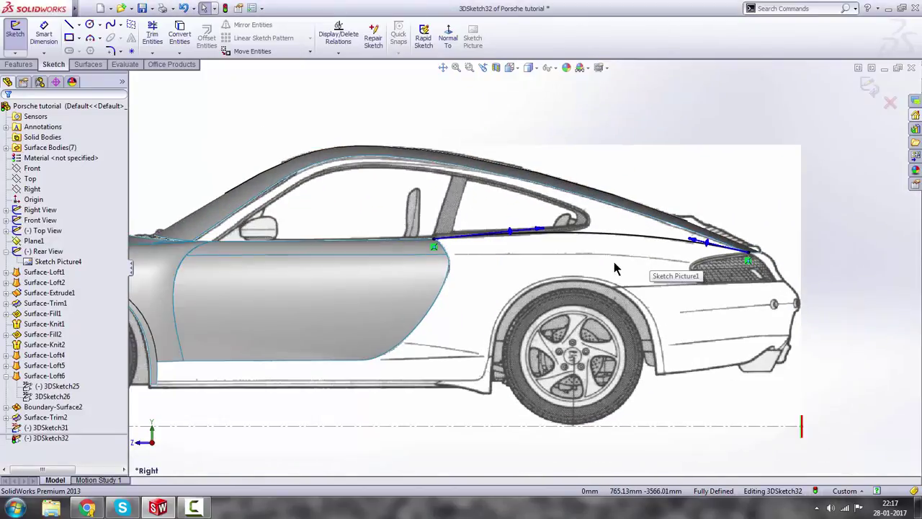
key("space")
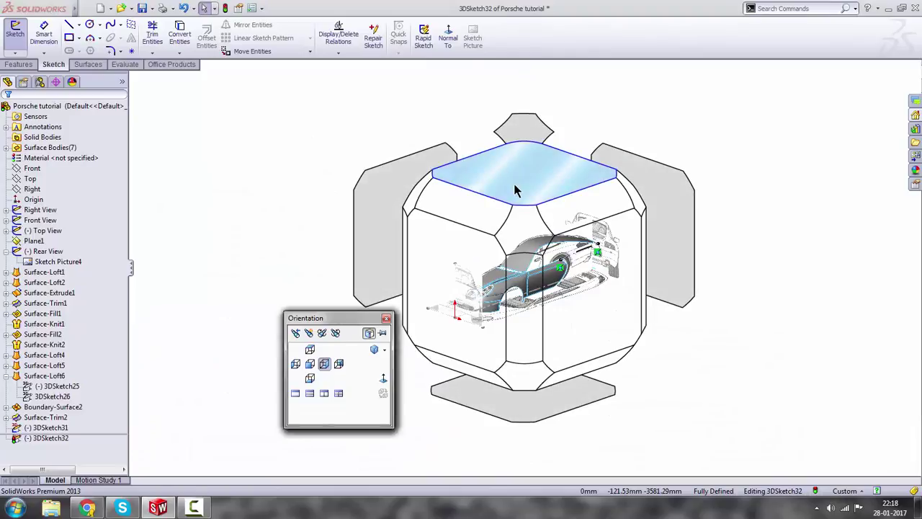
left_click(514, 188)
scroll(533, 225, "down", 5)
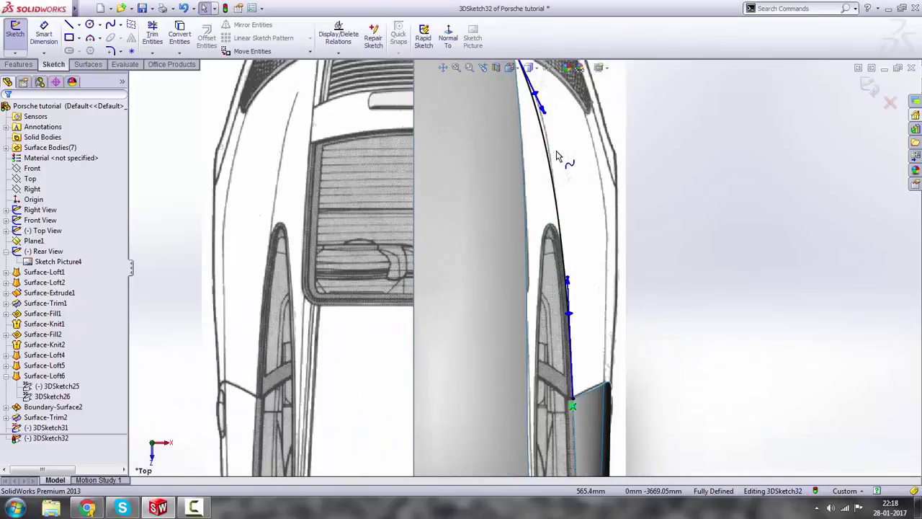
scroll(534, 219, "down", 3)
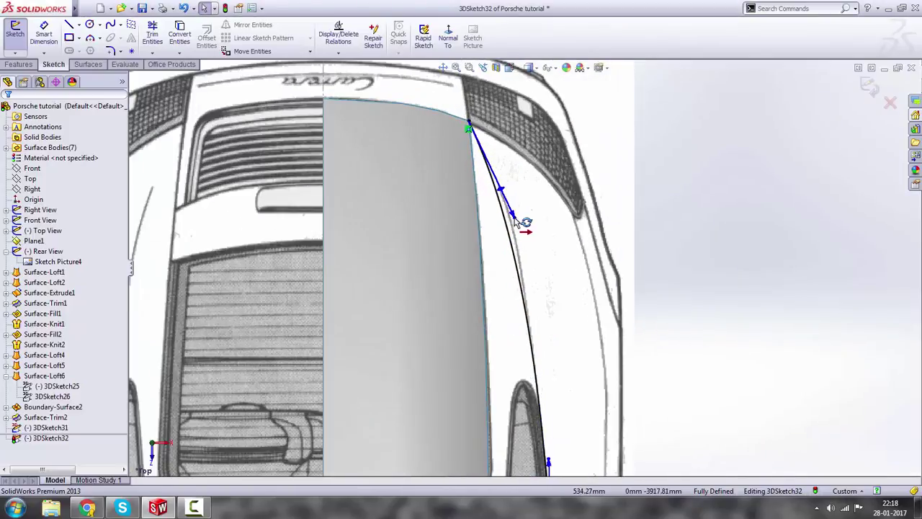
left_click_drag(514, 217, 522, 210)
left_click(732, 271)
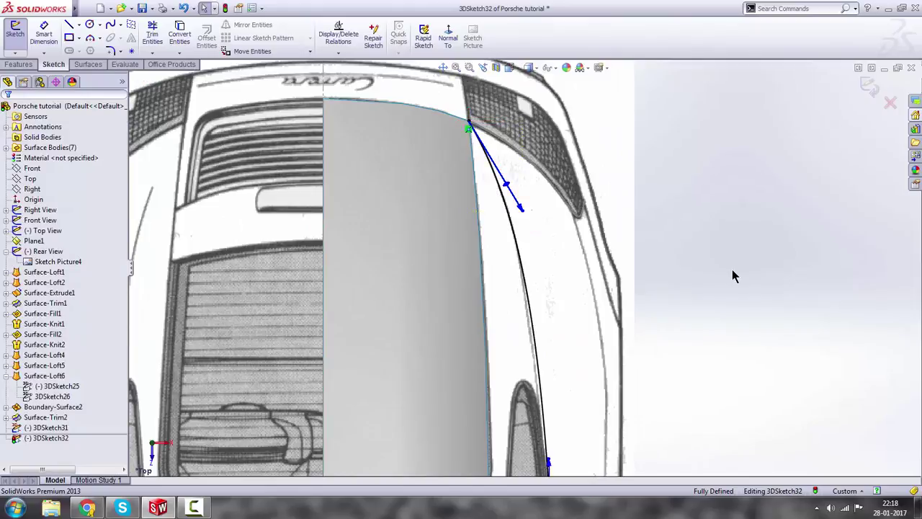
Fine-tune the taillight-end handle against the shoulder line in the Right view and exit the 3D sketch.
key("space")
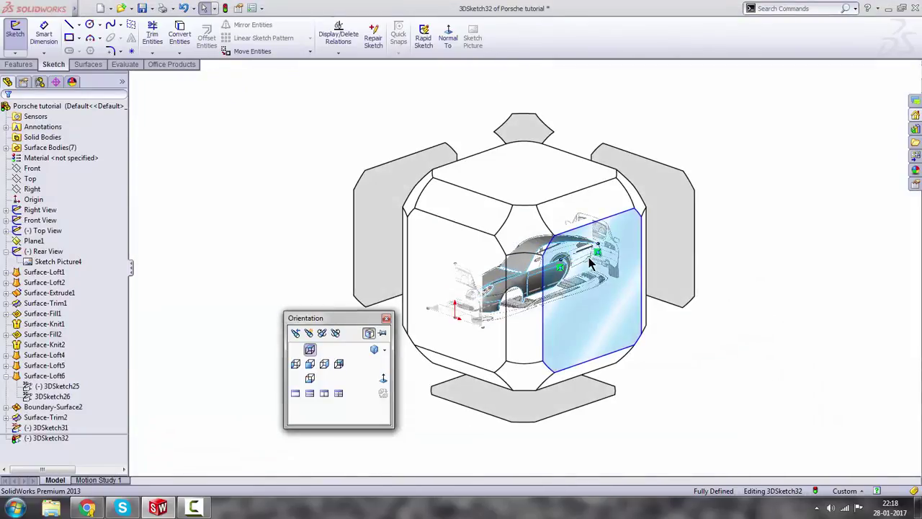
left_click(654, 240)
scroll(654, 240, "down", 4)
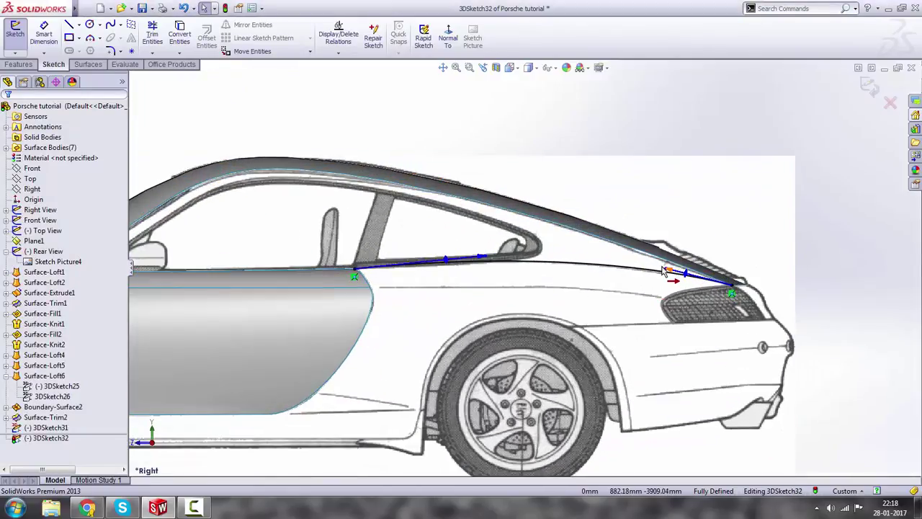
scroll(664, 272, "down", 2)
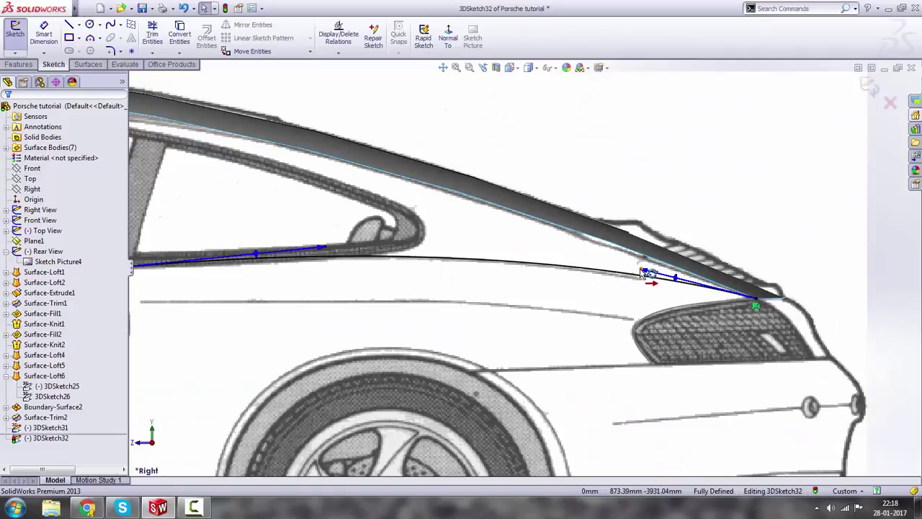
left_click(643, 273)
scroll(753, 280, "up", 5)
left_click(736, 297)
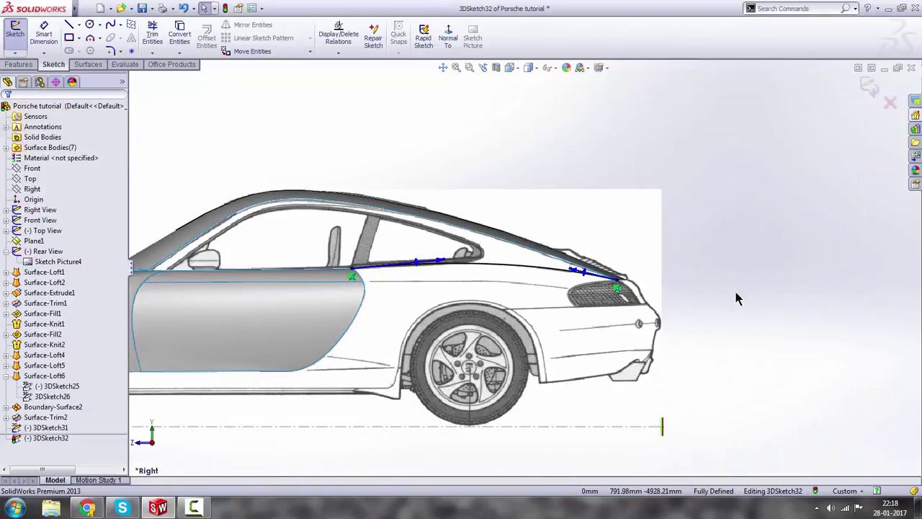
left_click(867, 91)
left_click(802, 255)
scroll(356, 248, "down", 2)
scroll(356, 249, "up", 2)
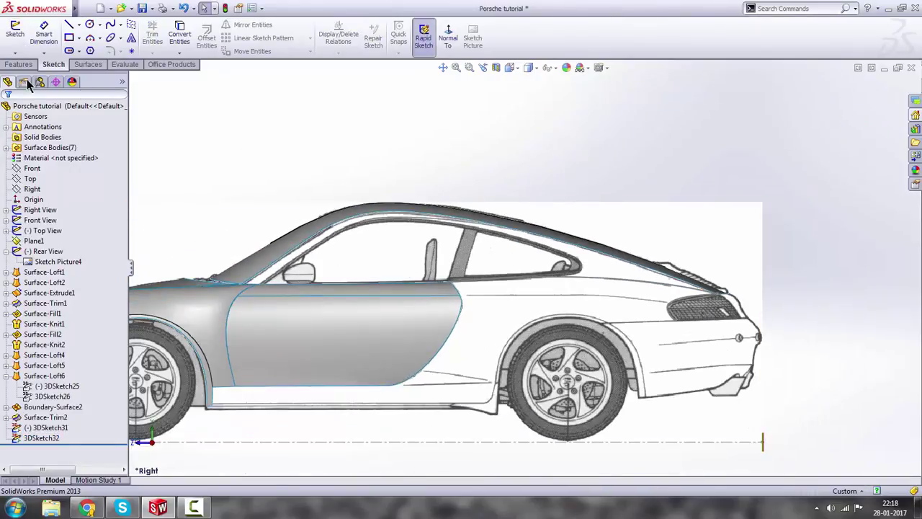
In a new 3D sketch, draw a two-point spline from the door's rear edge above the rear wheel arch to the taillight outline.
left_click(15, 54)
left_click(28, 76)
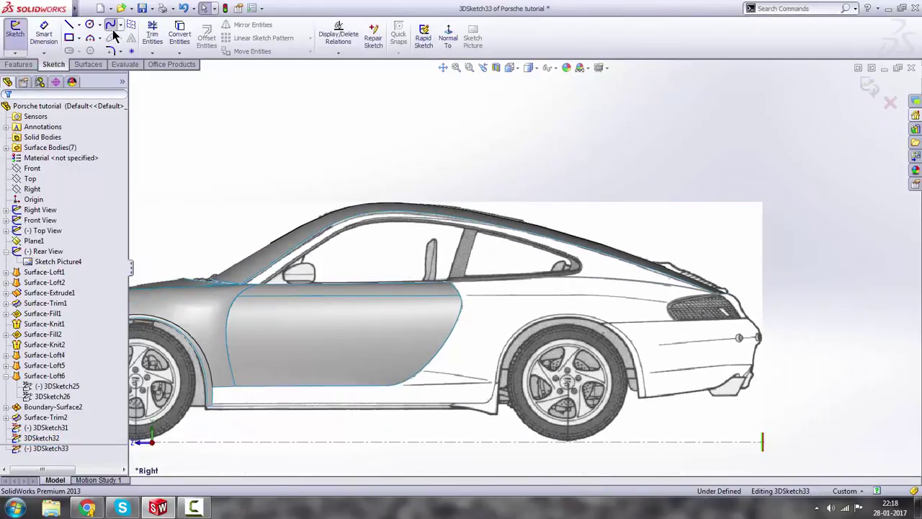
scroll(472, 278, "down", 2)
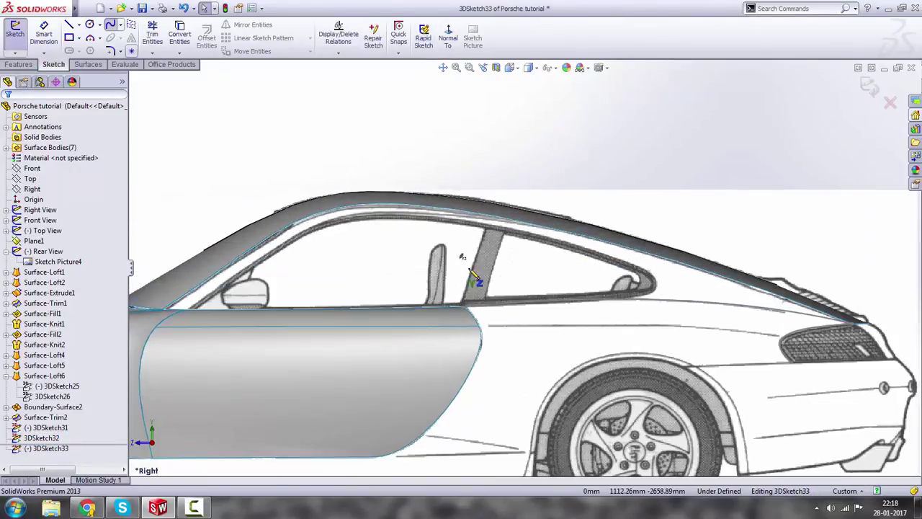
left_click(479, 328)
scroll(763, 338, "down", 1)
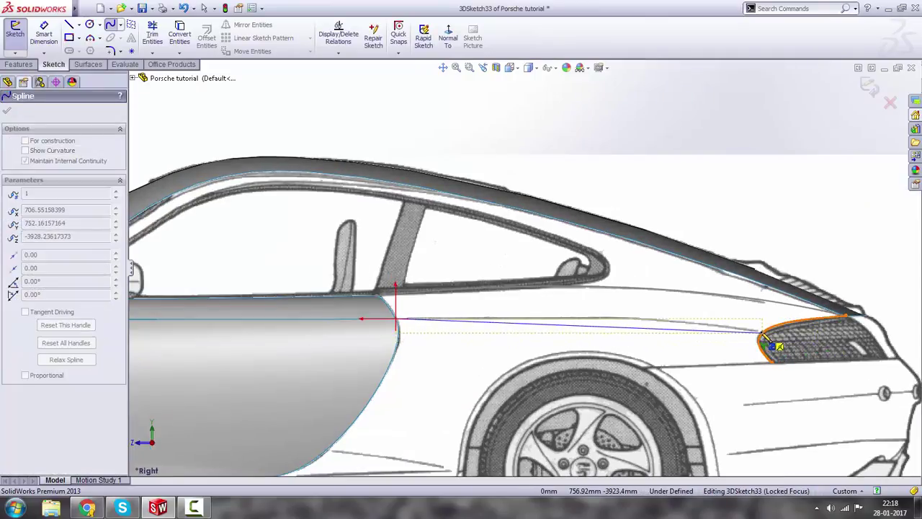
double_click(761, 339)
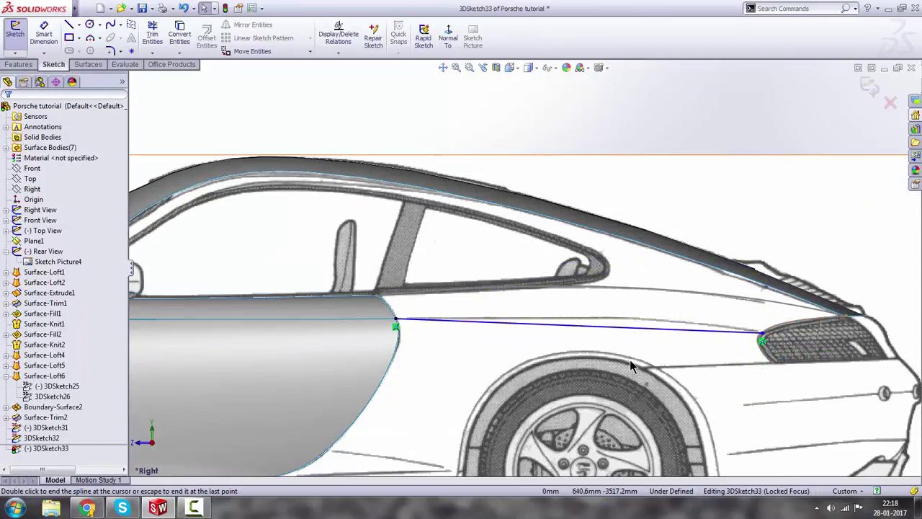
In the Right view, adjust both tangent handles so the spline follows the blueprint's fender line between door and taillight.
left_click(650, 329)
scroll(578, 333, "down", 2)
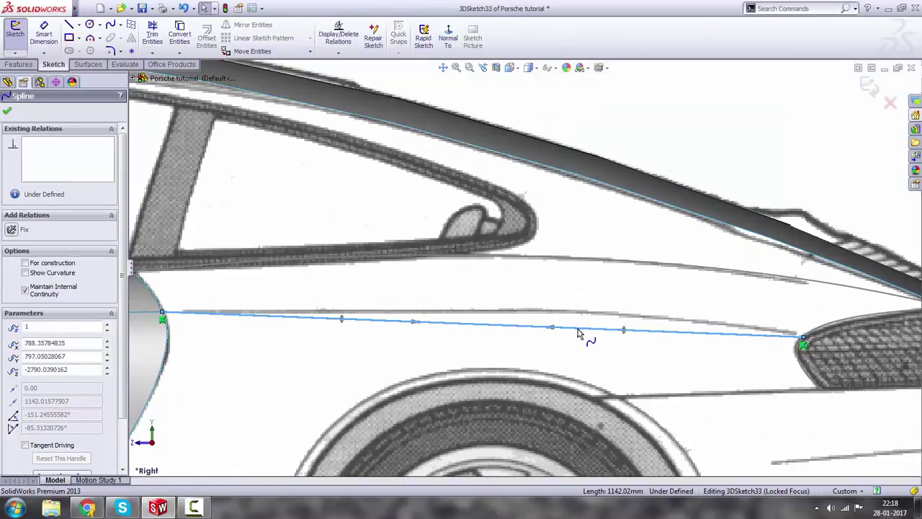
left_click_drag(569, 314, 617, 308)
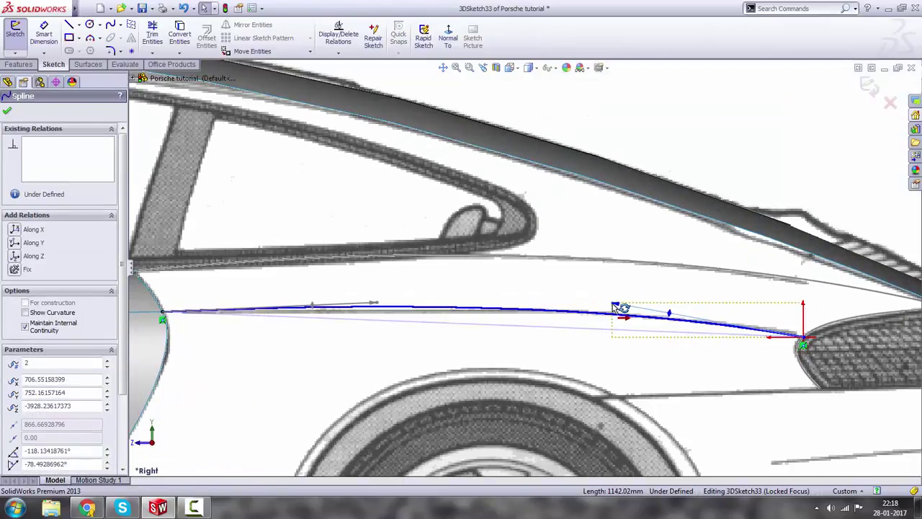
left_click_drag(376, 307, 375, 310)
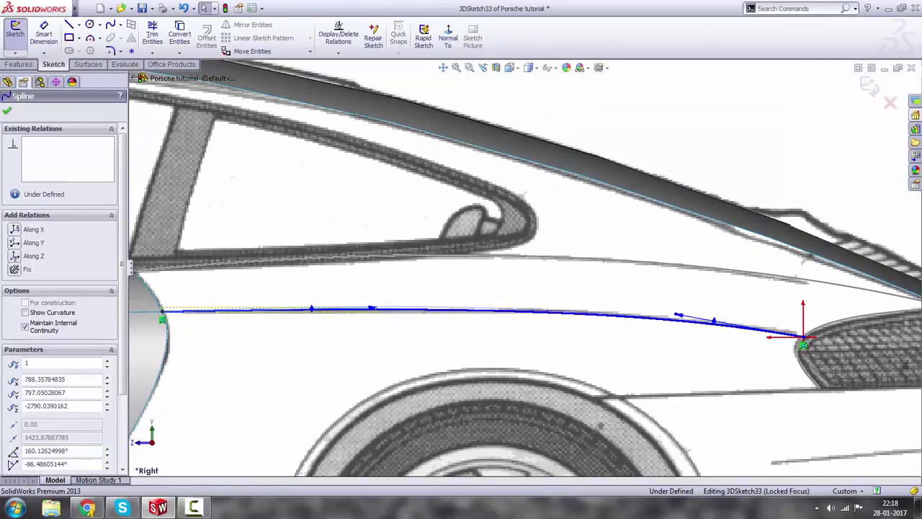
scroll(391, 309, "up", 1)
In the Top view, pull both tangent handles outward so the spline follows the curved body side, and fine-tune them.
key("space")
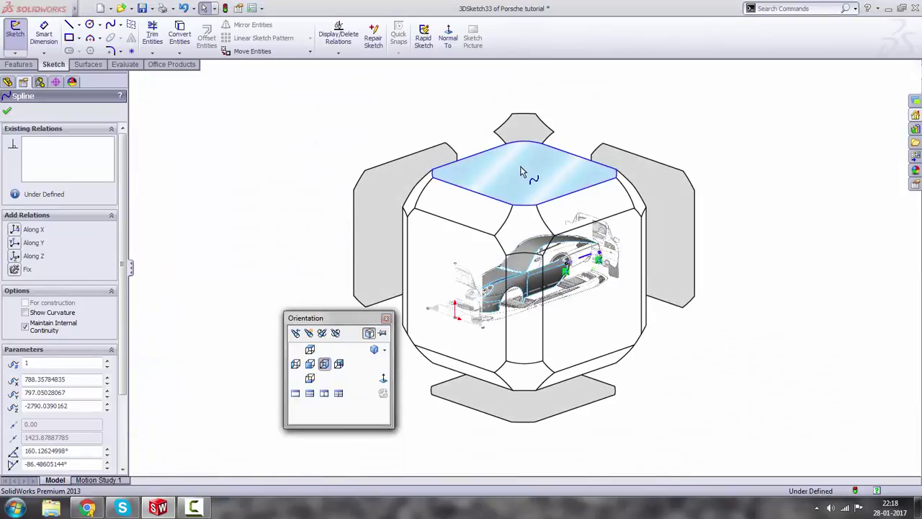
left_click(527, 173)
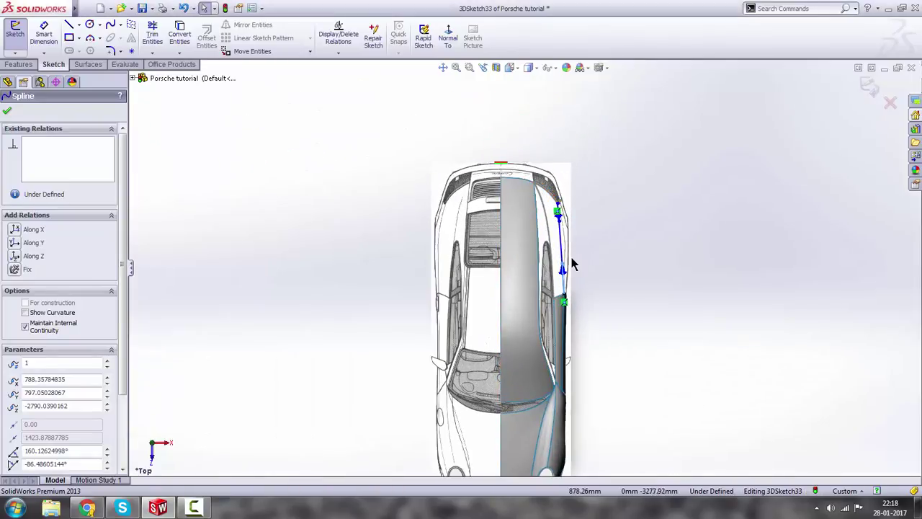
scroll(551, 198, "down", 6)
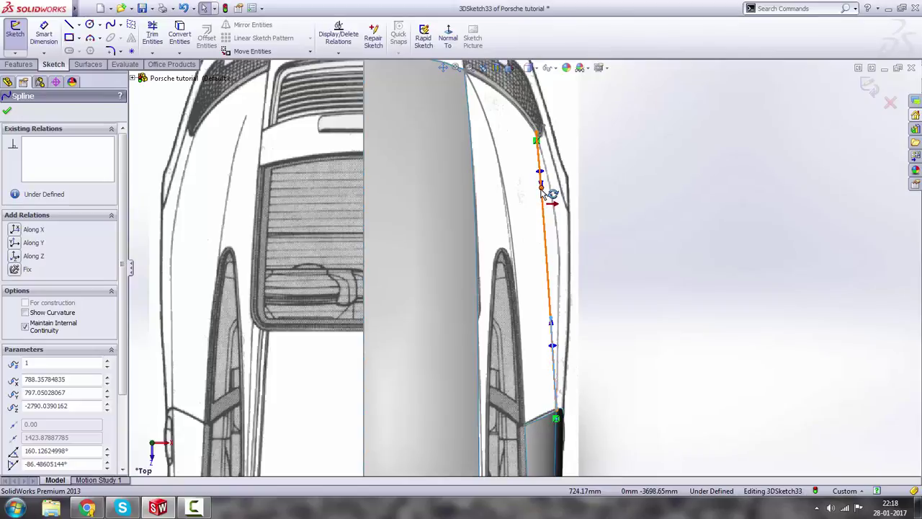
left_click_drag(541, 189, 554, 193)
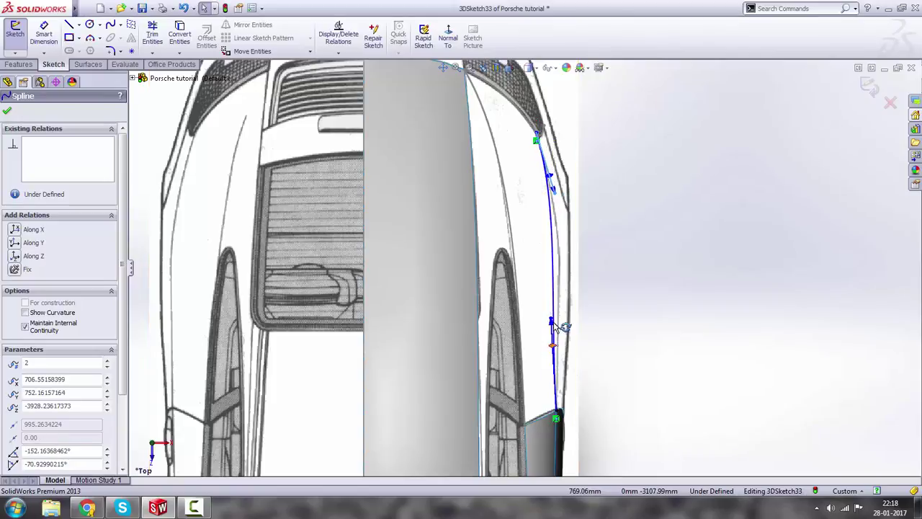
left_click_drag(556, 322, 567, 324)
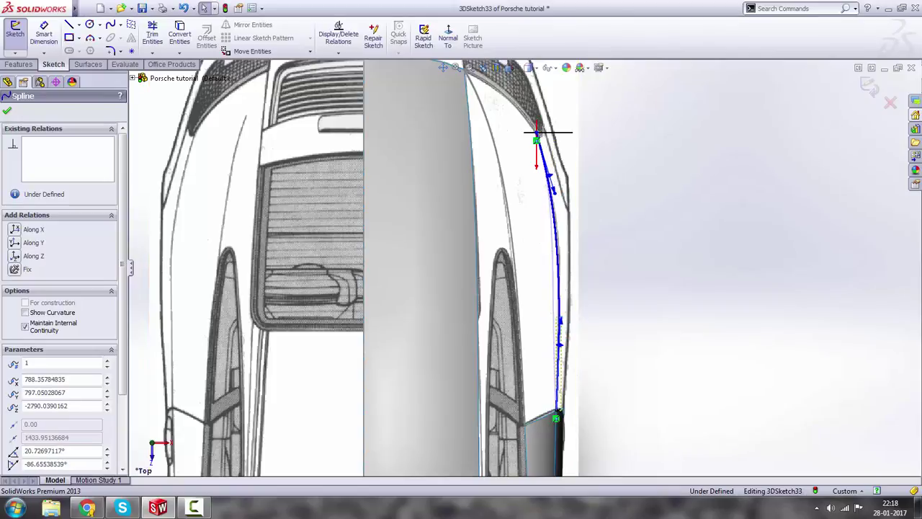
left_click(604, 236)
scroll(603, 236, "down", 2)
left_click(527, 188)
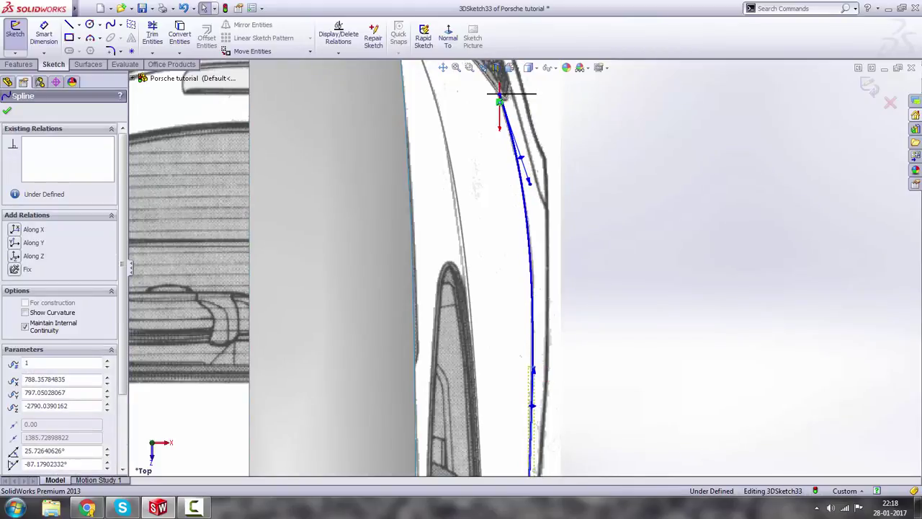
left_click(613, 369)
Check the spline in the Right view and, in the Back view, slide its taillight endpoint up along the taillight outline.
key("space")
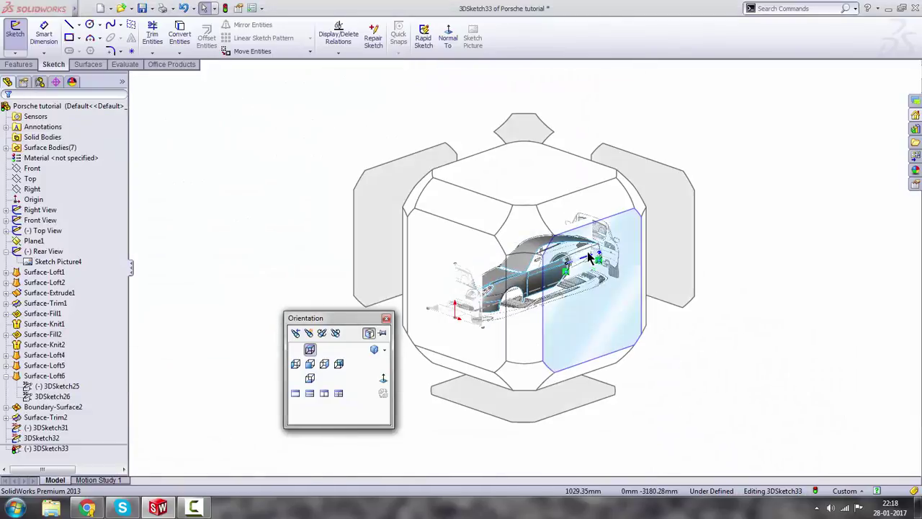
left_click(607, 261)
scroll(626, 263, "down", 3)
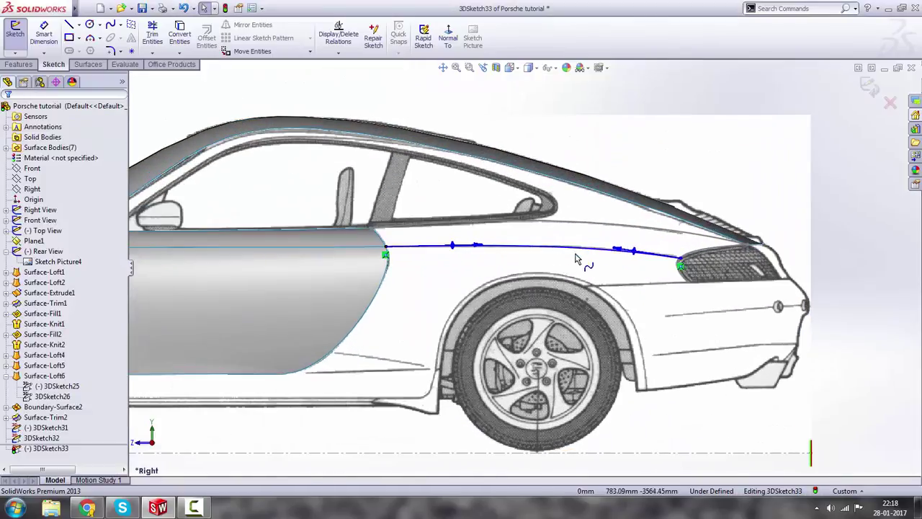
scroll(576, 257, "up", 3)
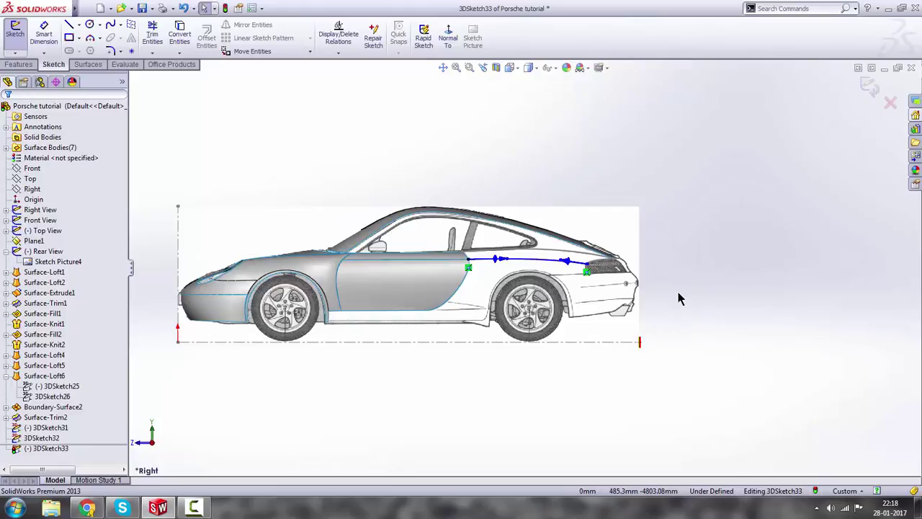
key("space")
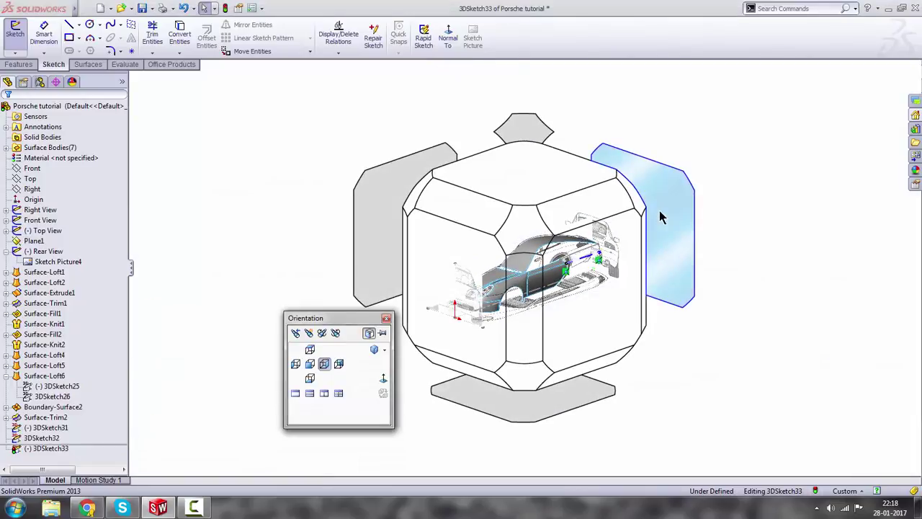
left_click(661, 217)
scroll(347, 230, "down", 5)
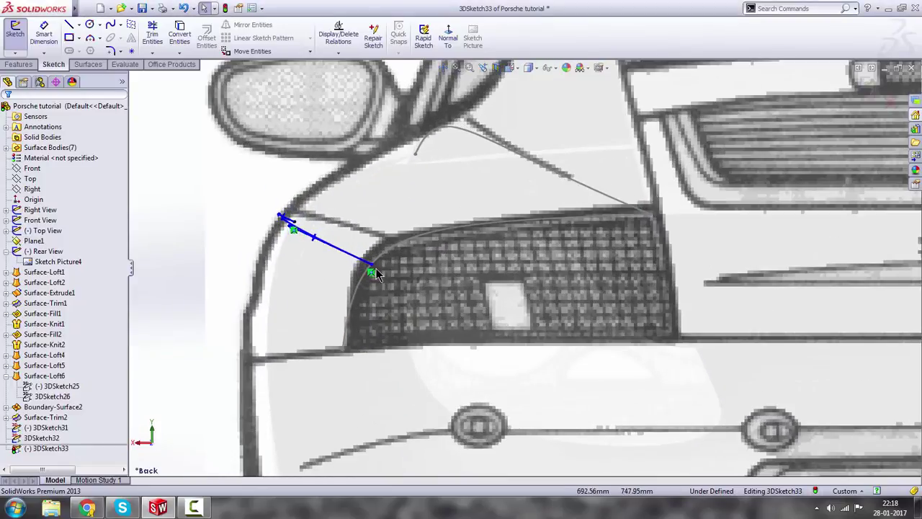
mouse_move(371, 270)
left_mouse_down()
mouse_move(395, 246)
mouse_move(389, 256)
left_mouse_up()
In the Right view, nudge the taillight endpoint back down the outline and adjust its tangent handle to the fender line.
scroll(302, 282, "up", 5)
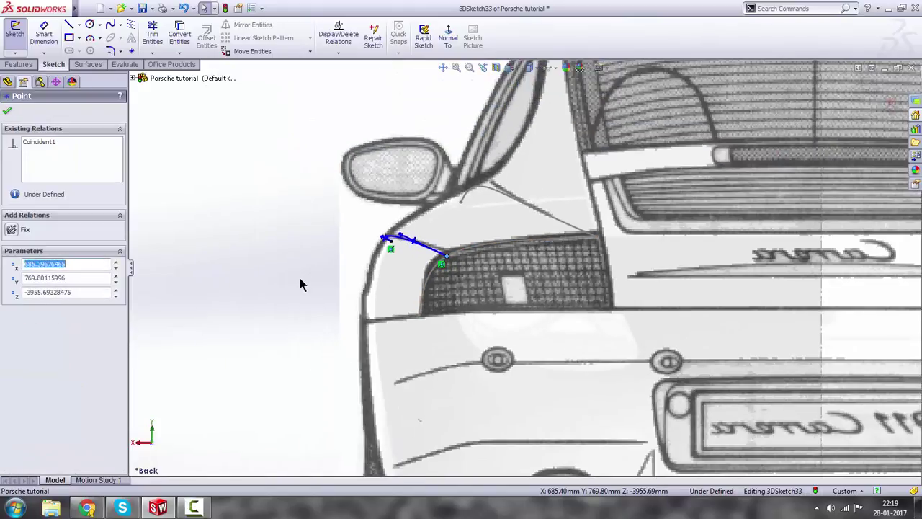
key("space")
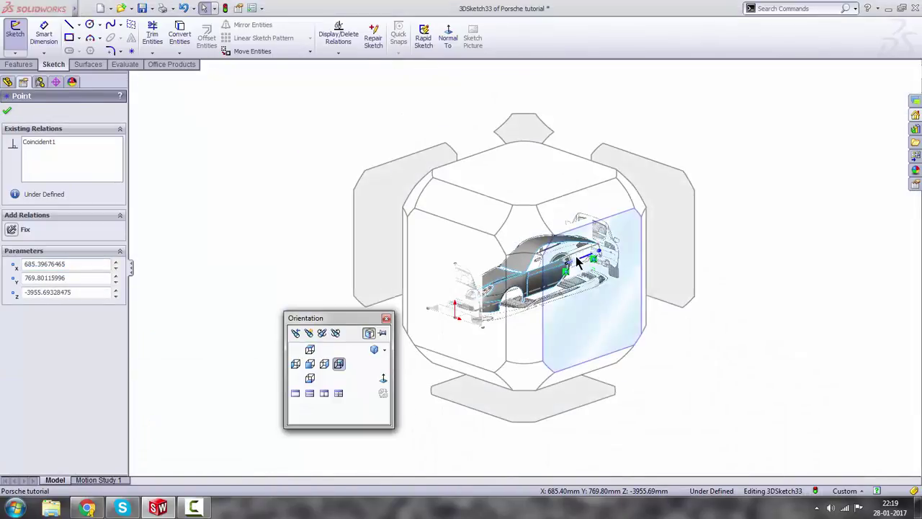
left_click(576, 256)
key("ctrl+4")
scroll(649, 255, "down", 10)
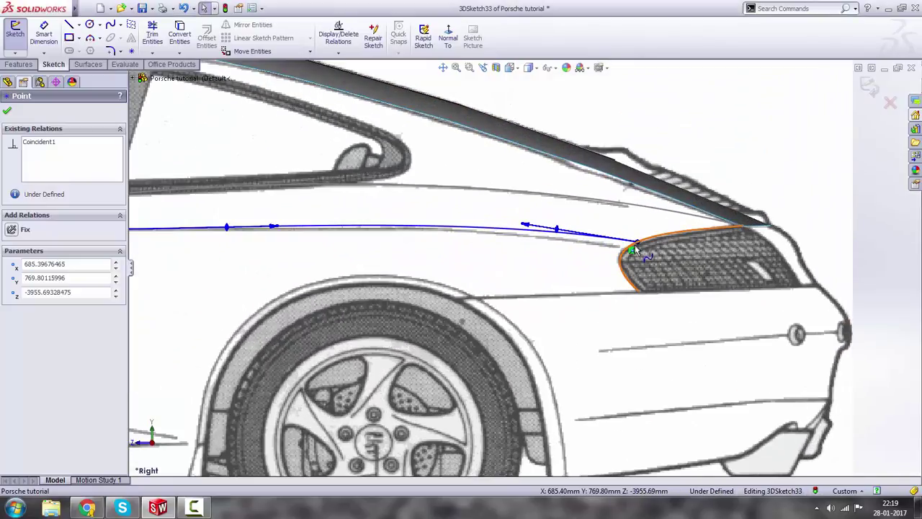
left_click(636, 241)
mouse_move(629, 251)
left_mouse_down()
mouse_move(641, 256)
mouse_move(519, 222)
mouse_move(524, 231)
left_mouse_up()
left_click(523, 231)
In the Top view, swing the spline's taillight-end tangent handle slightly outward to match the body side.
scroll(525, 232, "up", 3)
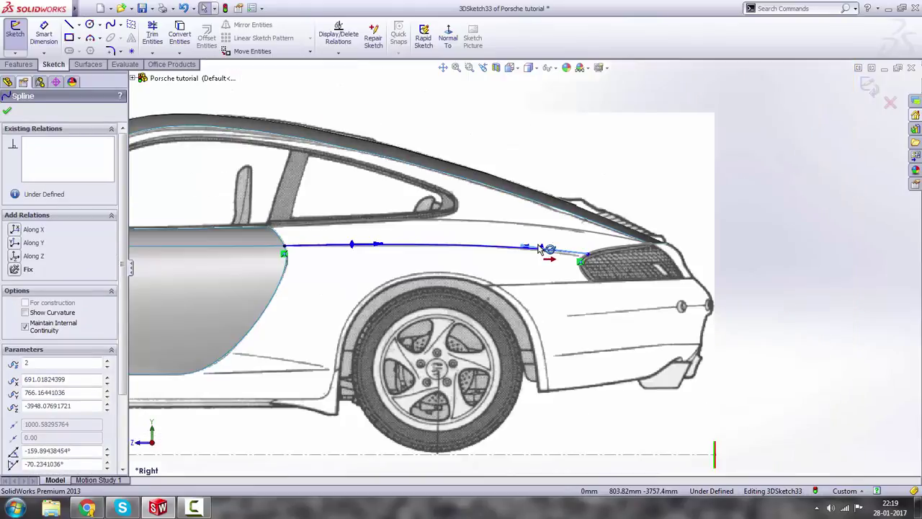
scroll(542, 248, "up", 2)
key("space")
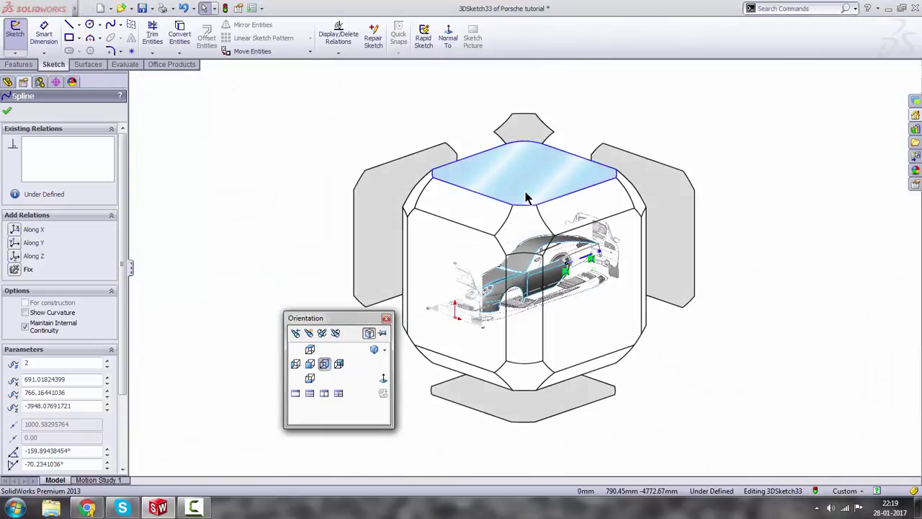
left_click(525, 198)
scroll(567, 269, "down", 4)
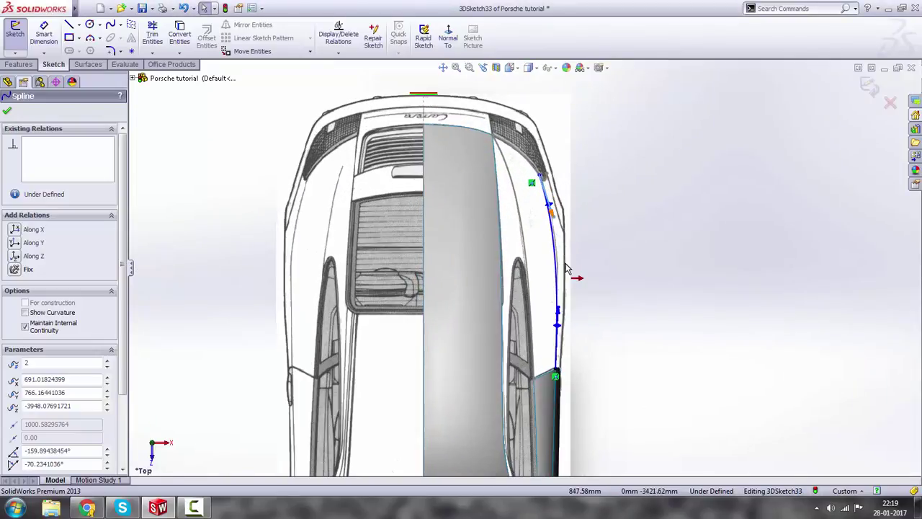
scroll(556, 235, "down", 3)
left_click_drag(536, 208, 542, 209)
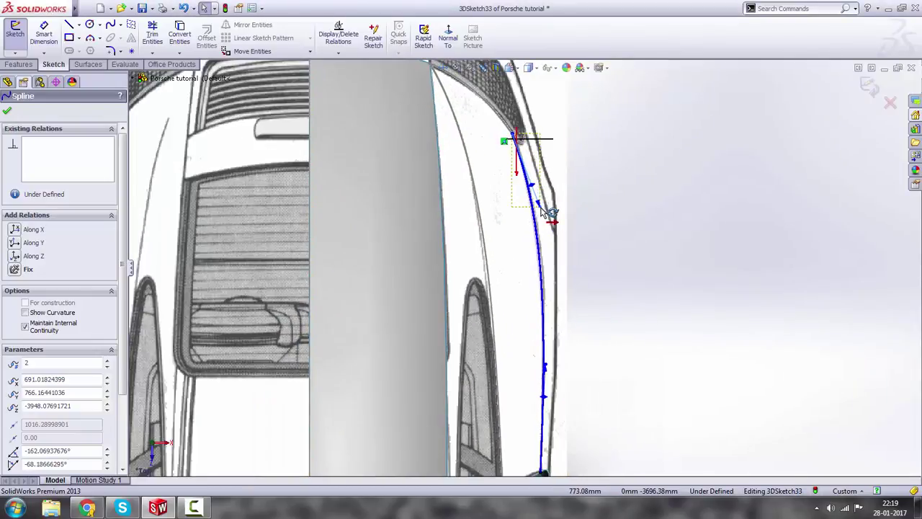
left_click(658, 294)
Check the fender spline in the Right view and exit the 3D sketch.
key("space")
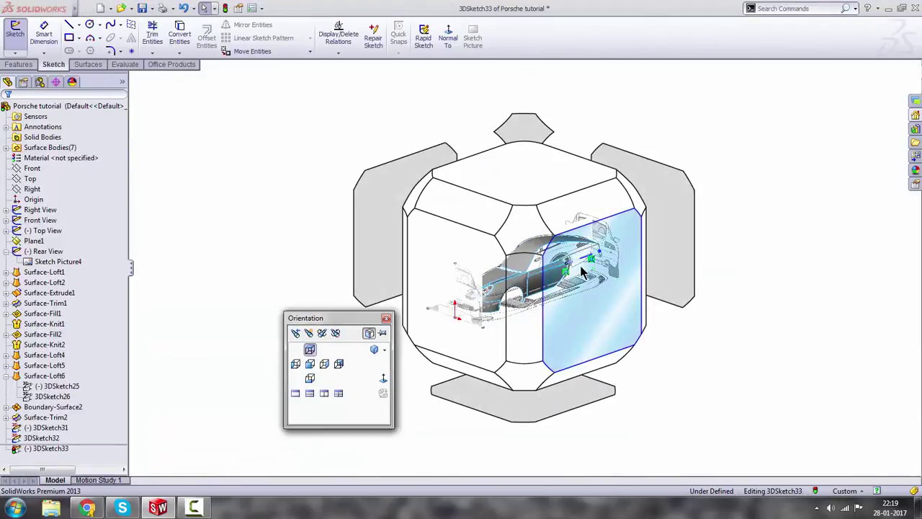
left_click(579, 266)
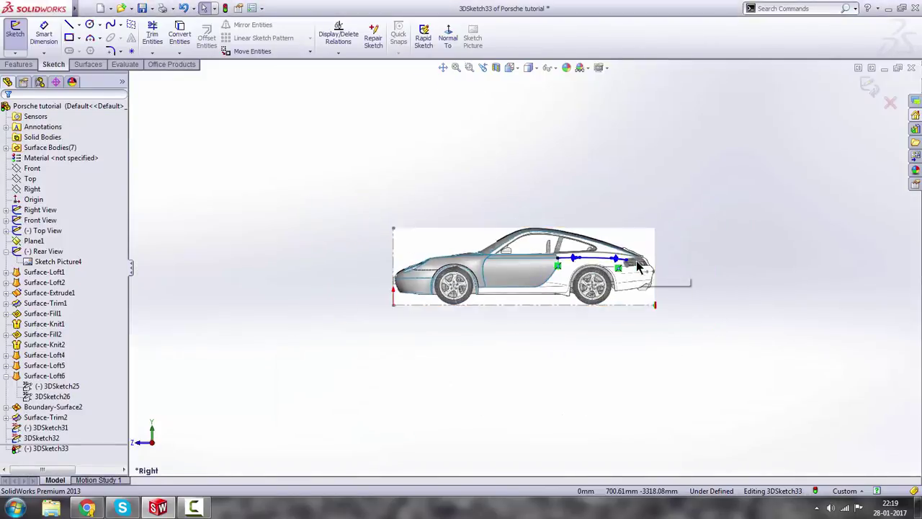
scroll(736, 256, "down", 3)
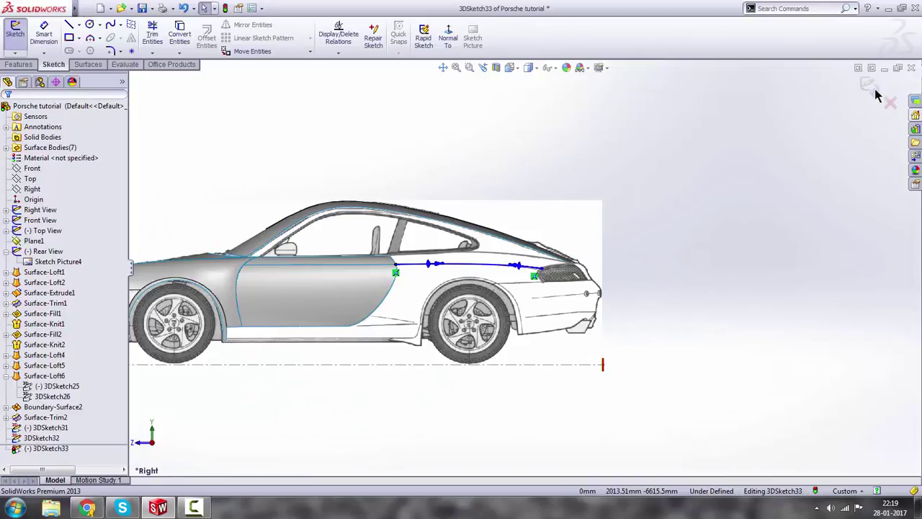
left_click(875, 92)
Start a lofted surface using the upper rear fender spline and the lower fender spline as its two profiles.
scroll(424, 259, "down", 3)
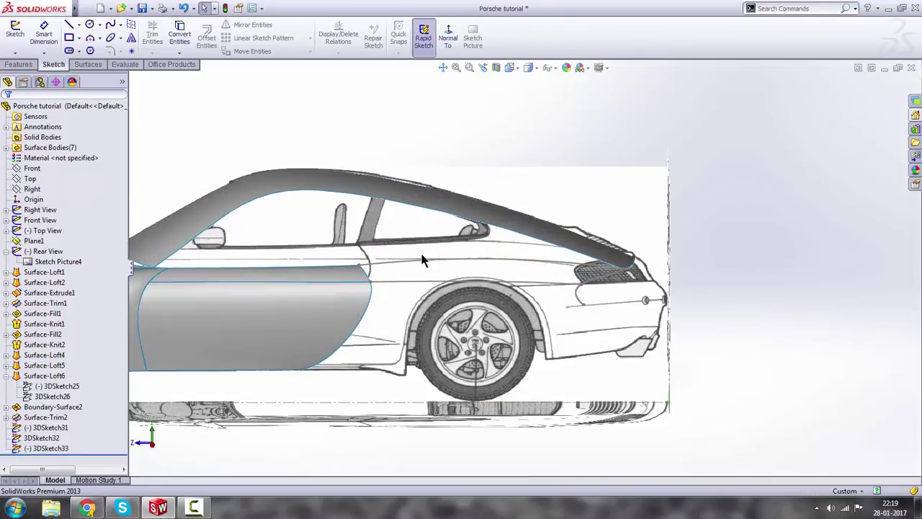
left_click(88, 64)
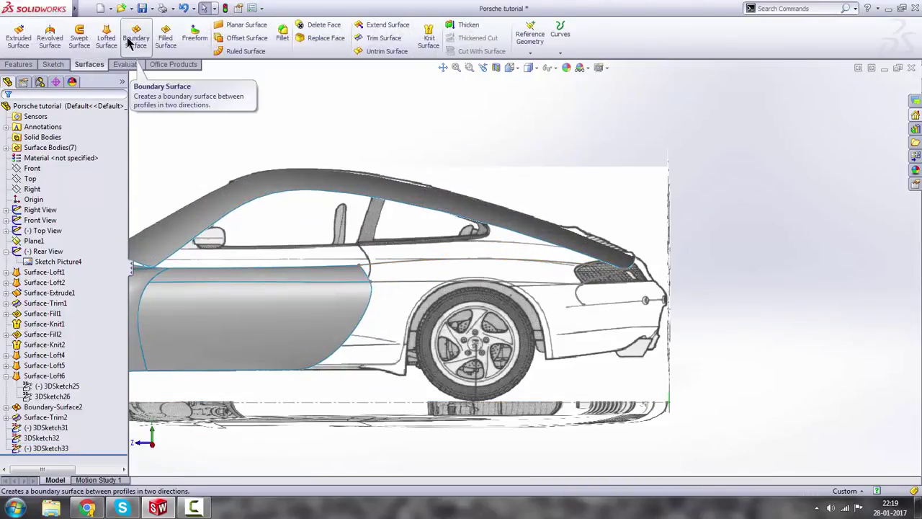
scroll(389, 268, "down", 4)
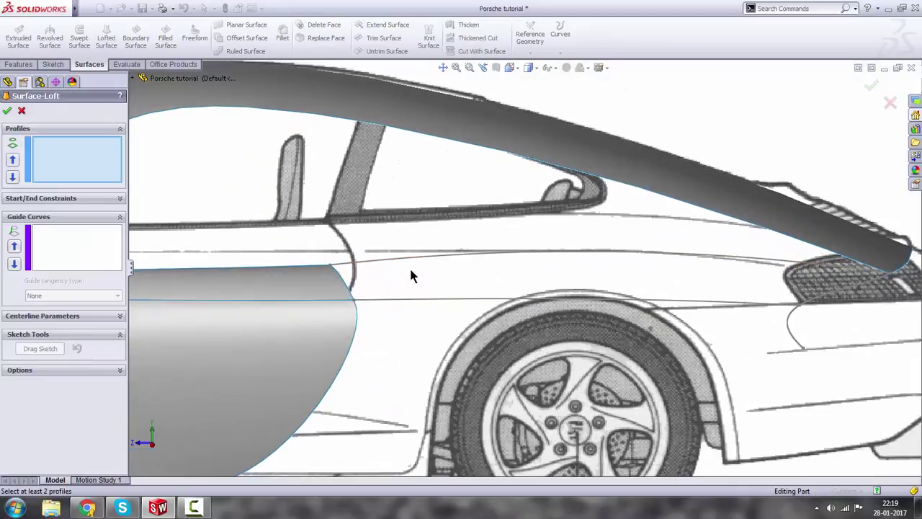
left_click(409, 258)
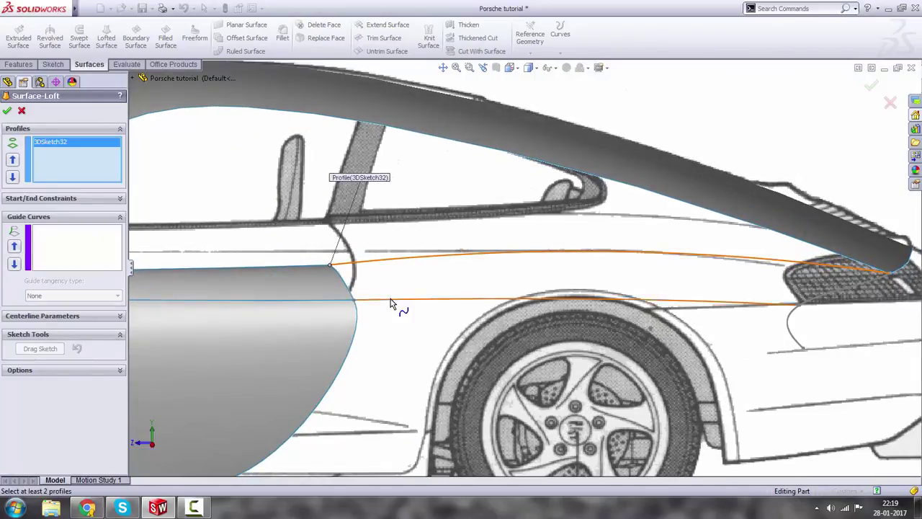
left_click(391, 299)
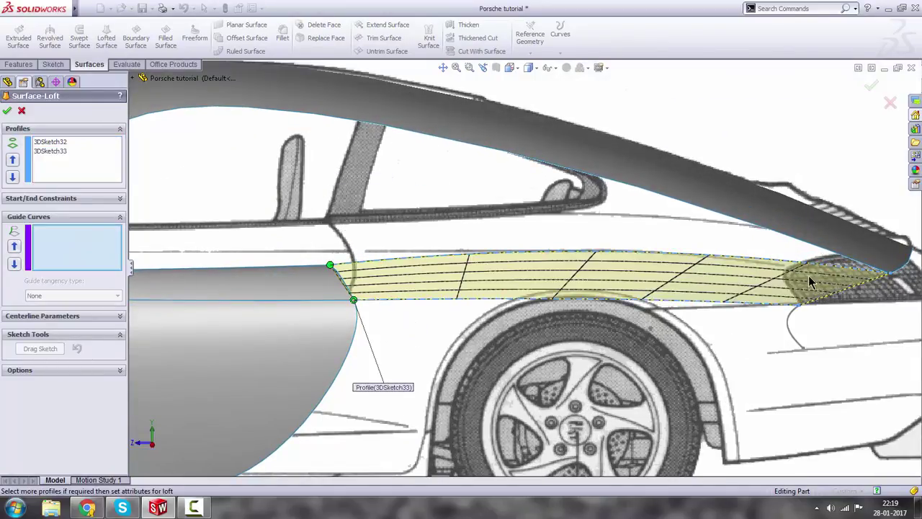
Add the taillight curve and the door surface's upper rear edge as guide curves of the loft.
scroll(810, 283, "up", 2)
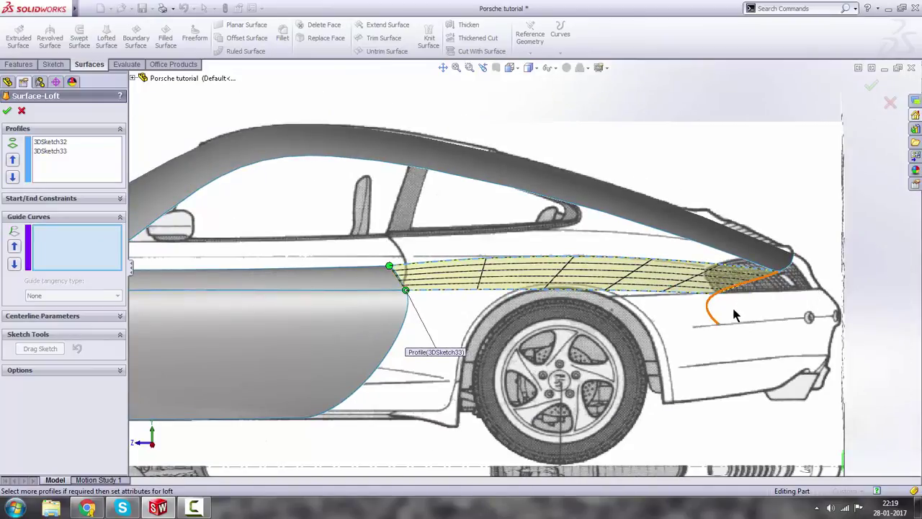
scroll(735, 315, "down", 2)
left_click(700, 264)
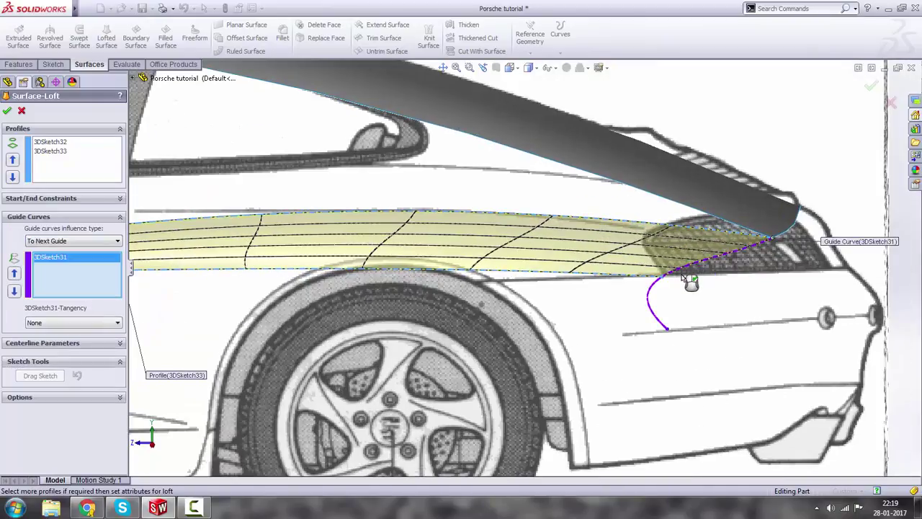
scroll(530, 299, "up", 2)
scroll(222, 269, "down", 2)
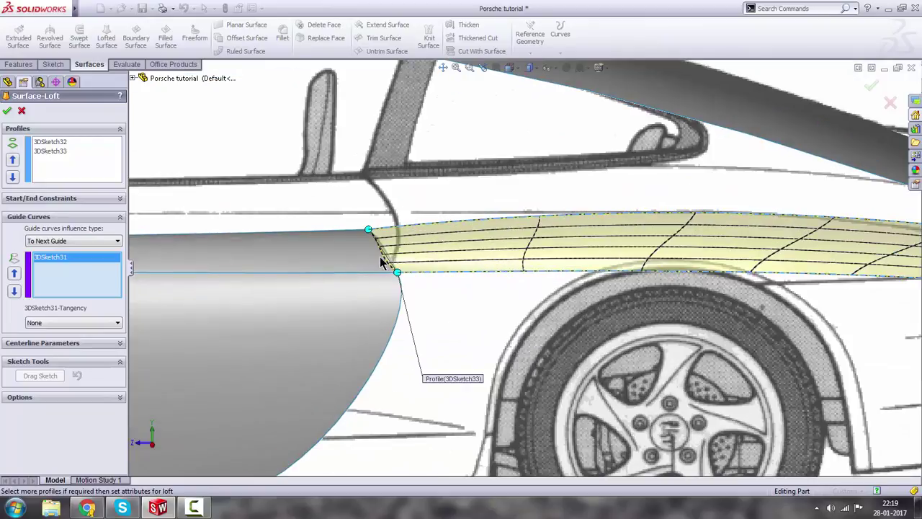
left_click(388, 257)
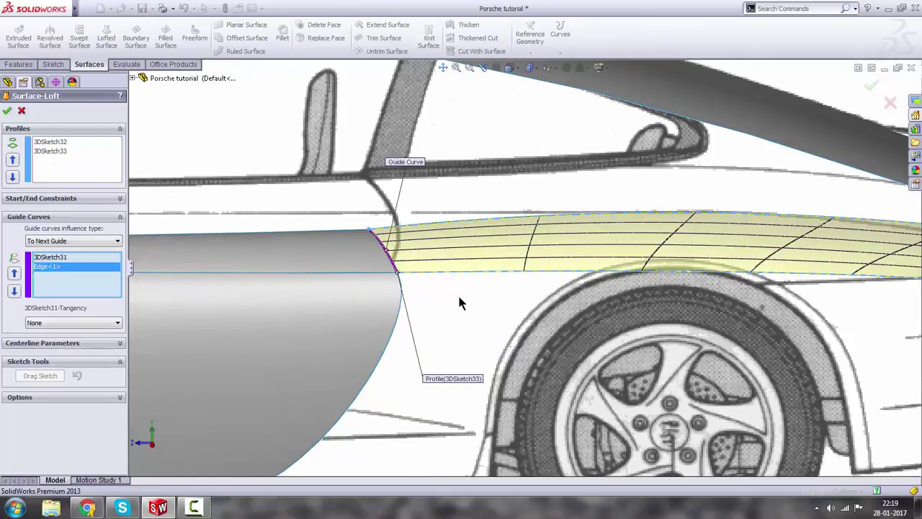
Set the door-edge guide curve's tangency to Tangency To Face and create the rear fender loft.
scroll(458, 292, "up", 2)
scroll(454, 285, "down", 2)
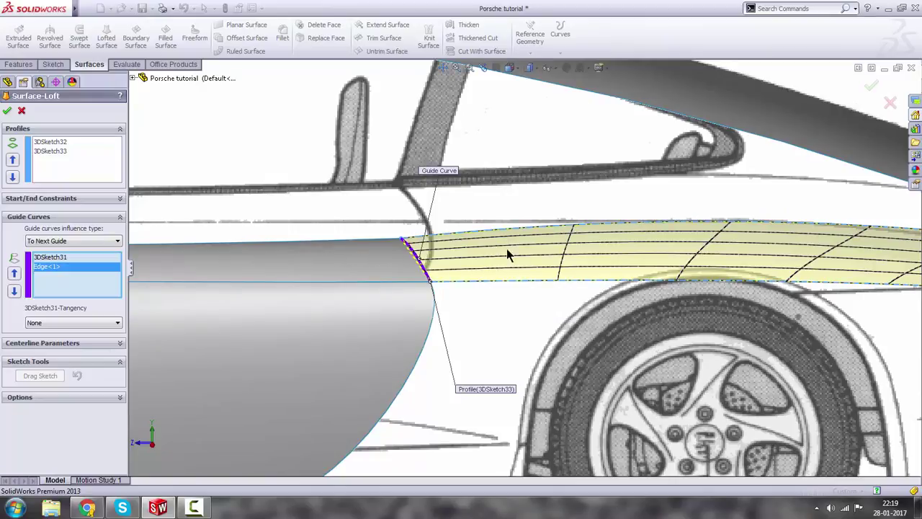
left_click(65, 325)
left_click(74, 272)
left_click(71, 324)
left_click(65, 348)
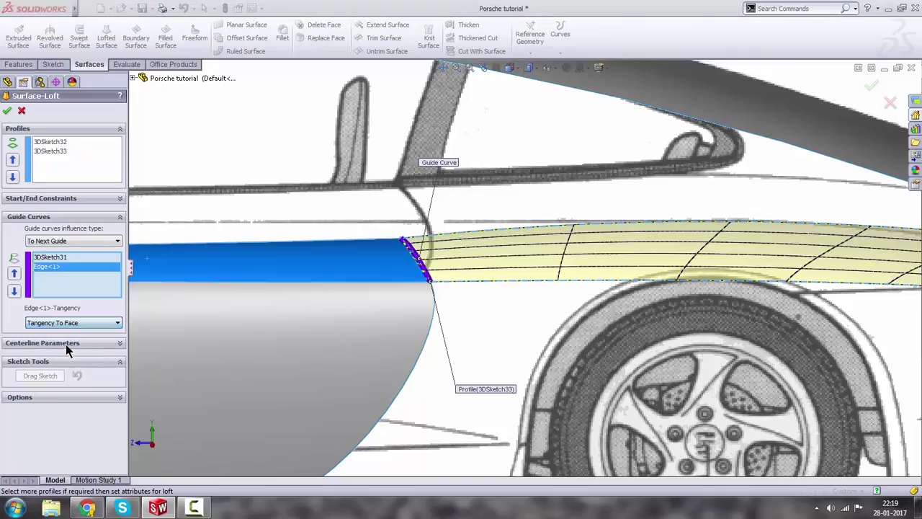
left_click(536, 272)
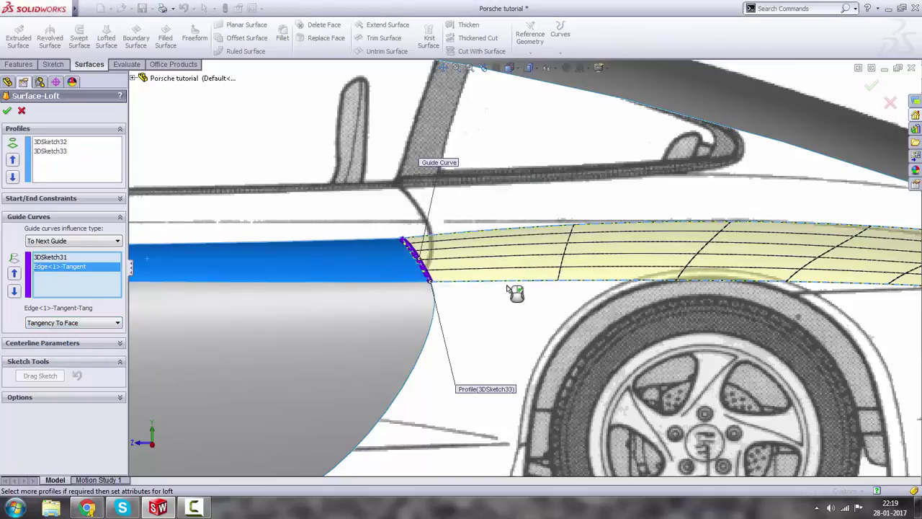
left_click(7, 111)
Inspect the new rear fender surface from several angles, especially its joint with the door surface.
scroll(523, 212, "up", 3)
middle_click_drag(523, 217, 520, 273)
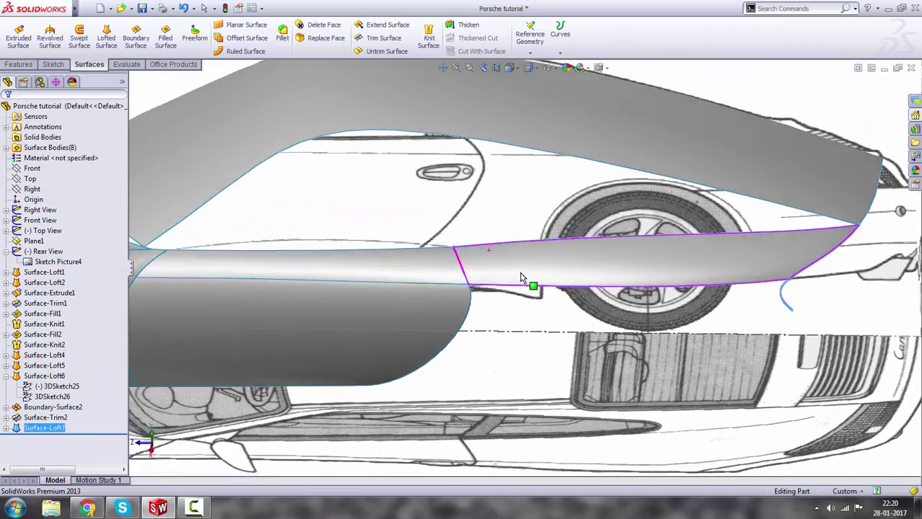
scroll(522, 275, "up", 3)
left_click(529, 326)
scroll(523, 317, "down", 3)
mouse_move(495, 213)
middle_mouse_down()
mouse_move(497, 240)
mouse_move(497, 223)
middle_mouse_up()
scroll(497, 249, "down", 4)
middle_click_drag(425, 229, 421, 145)
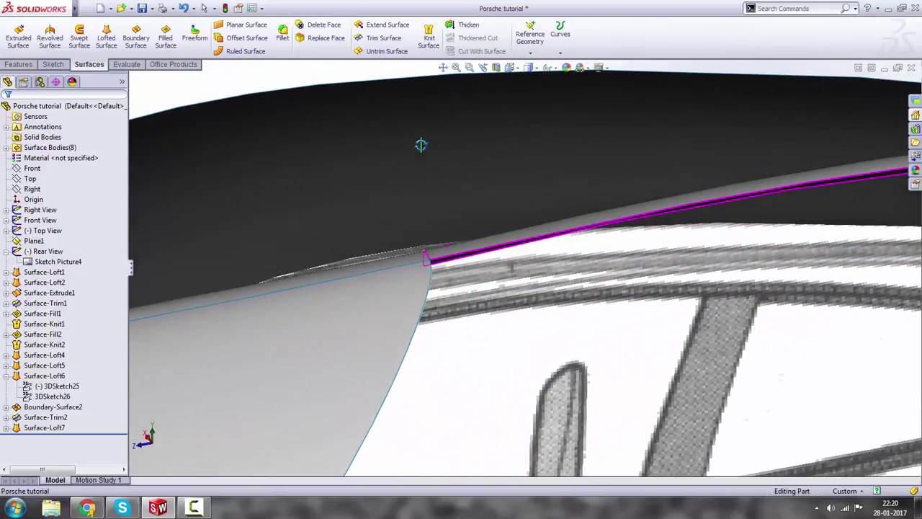
middle_click_drag(372, 261, 416, 321)
scroll(562, 247, "up", 5)
middle_click_drag(561, 244, 577, 324)
scroll(597, 240, "down", 2)
middle_click_drag(597, 240, 552, 198)
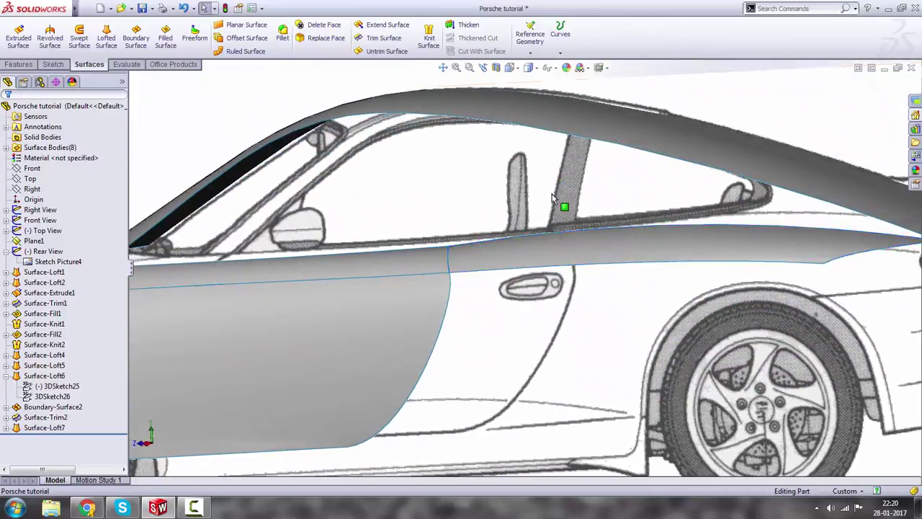
Examine the rear blueprint in the Back view and the front wheel arch's extruded surface from the side.
key("space")
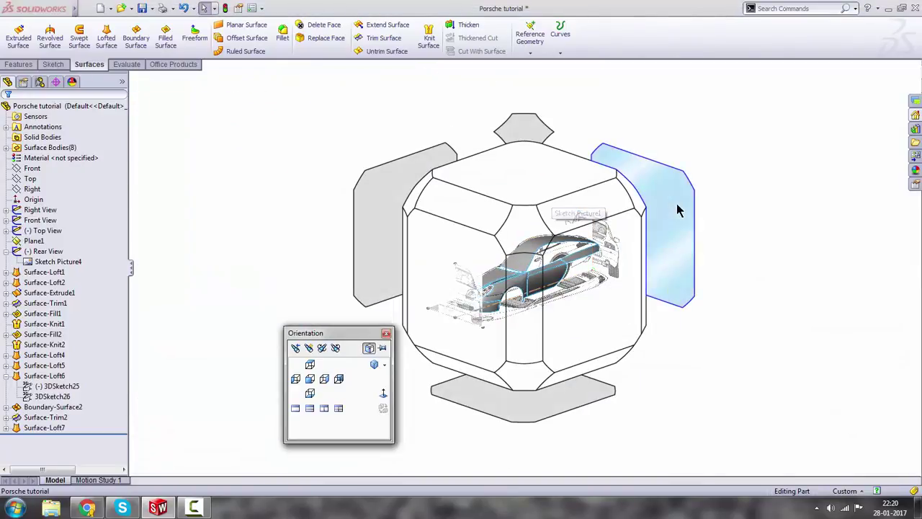
left_click(677, 209)
scroll(428, 280, "down", 4)
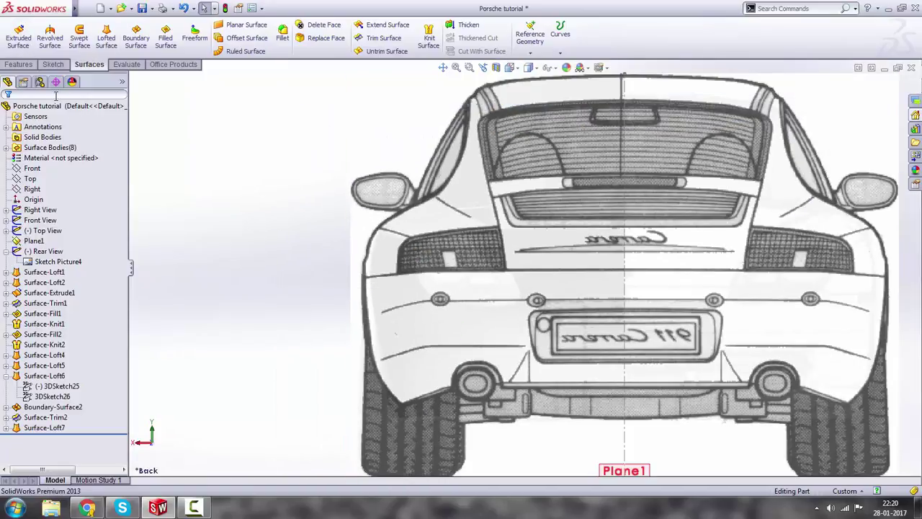
scroll(443, 284, "down", 2)
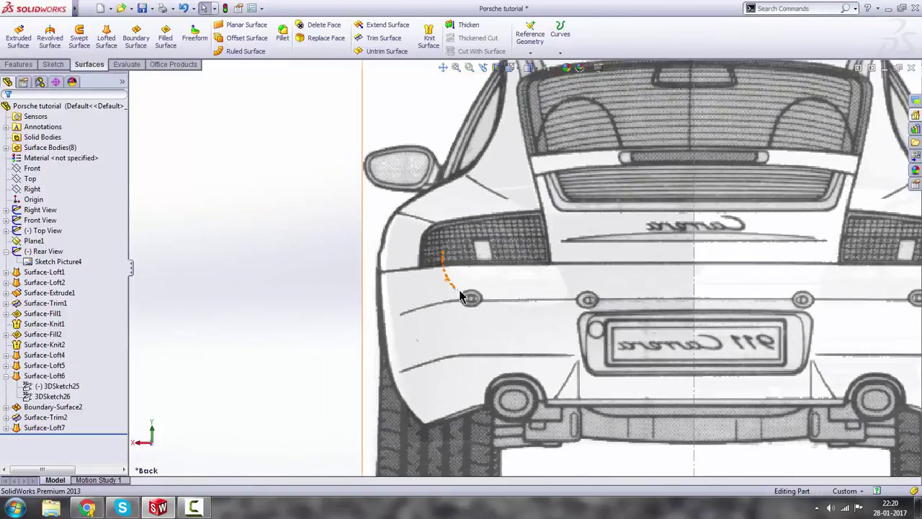
scroll(461, 292, "up", 1)
scroll(506, 299, "down", 1)
key("ctrl+4")
scroll(509, 284, "up", 3)
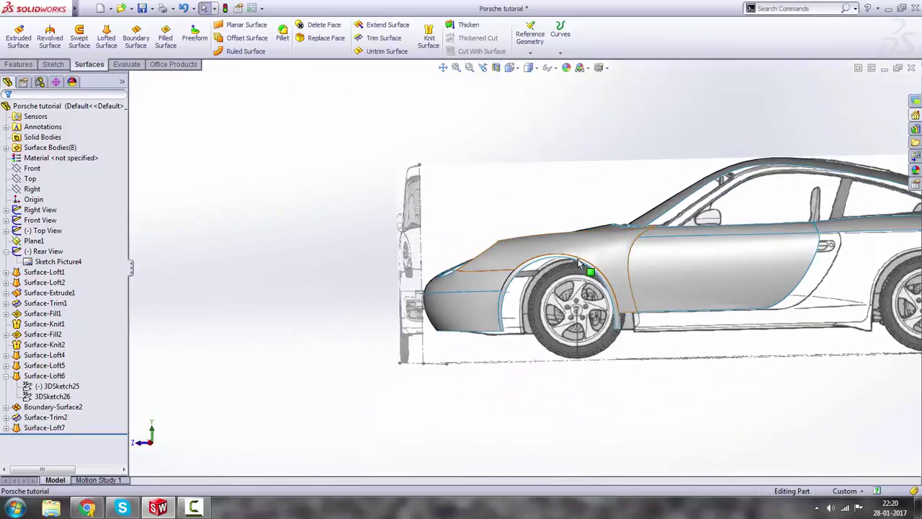
scroll(550, 264, "down", 5)
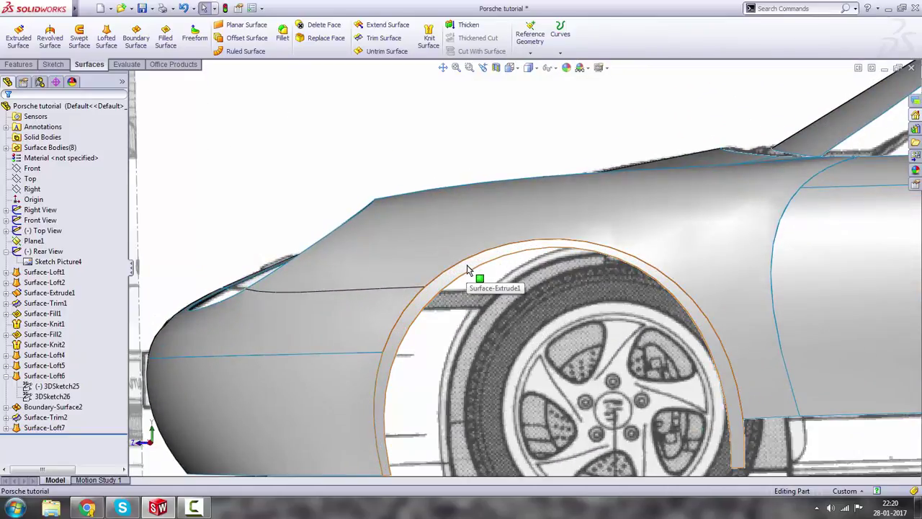
scroll(467, 268, "up", 3)
scroll(623, 313, "down", 3)
left_click(623, 313)
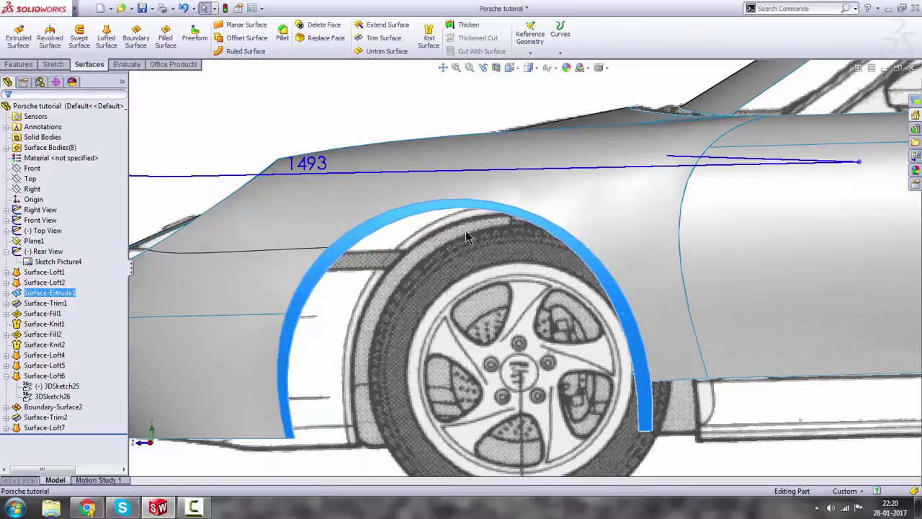
scroll(566, 257, "up", 5)
scroll(642, 356, "up", 3)
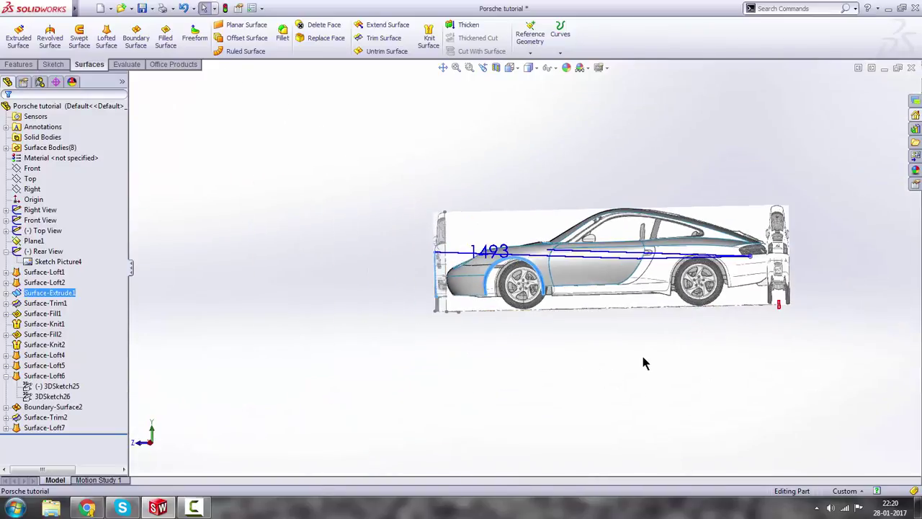
left_click(641, 356)
Start a new 2D sketch on Plane1 with the model in the Back view.
key("space")
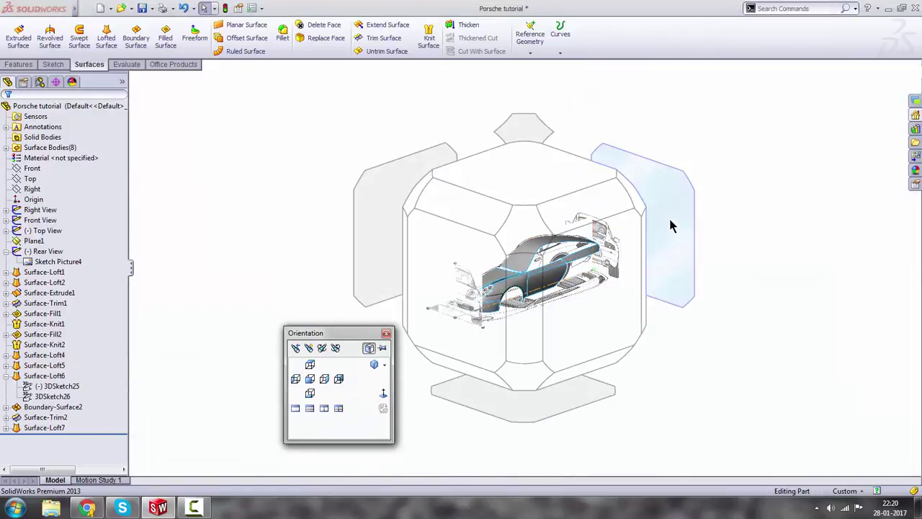
left_click(682, 217)
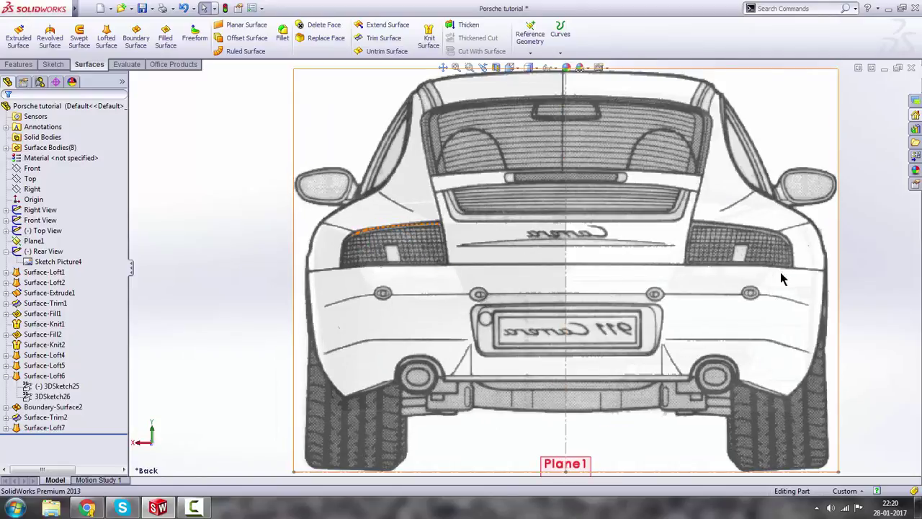
left_click(32, 242)
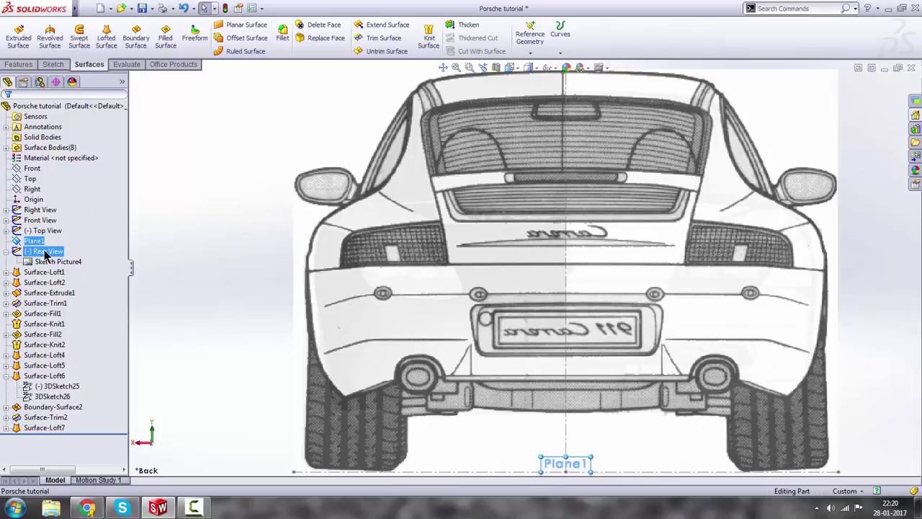
scroll(647, 297, "up", 2)
middle_click_drag(468, 237, 782, 249)
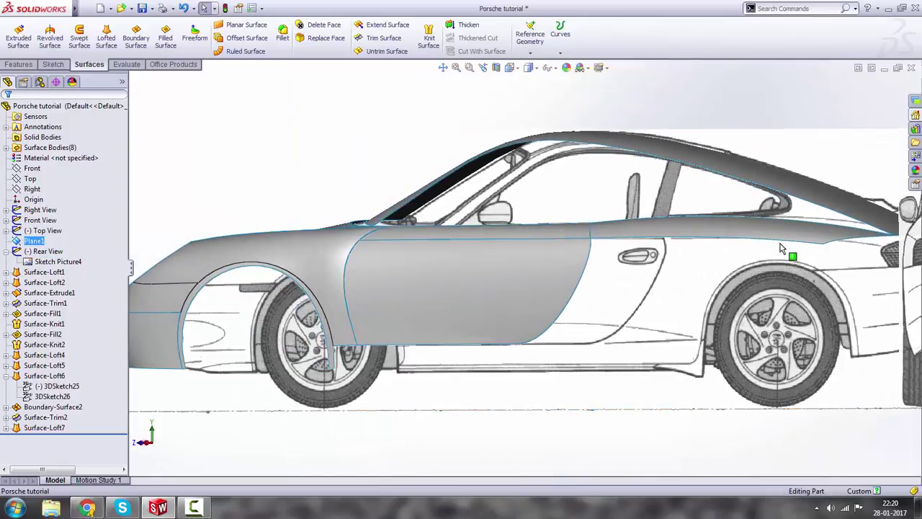
scroll(813, 254, "up", 2)
scroll(814, 254, "down", 2)
scroll(720, 244, "up", 3)
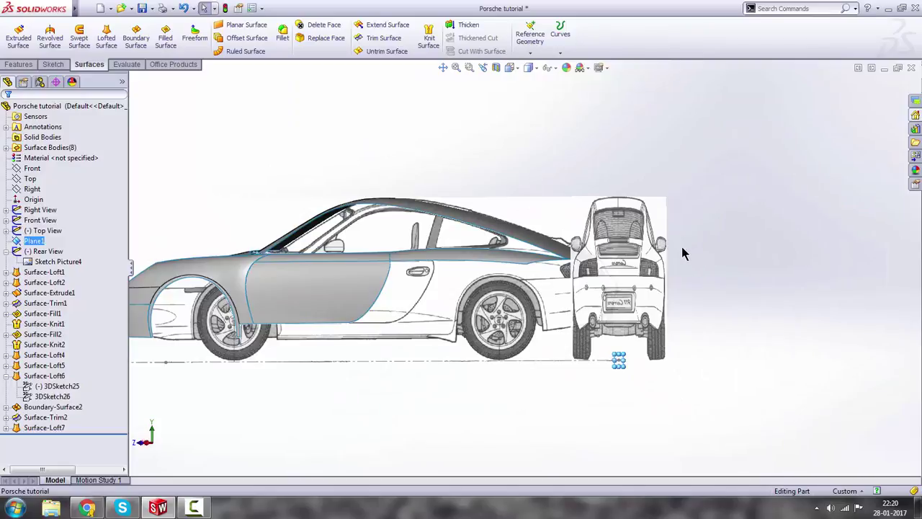
key("space")
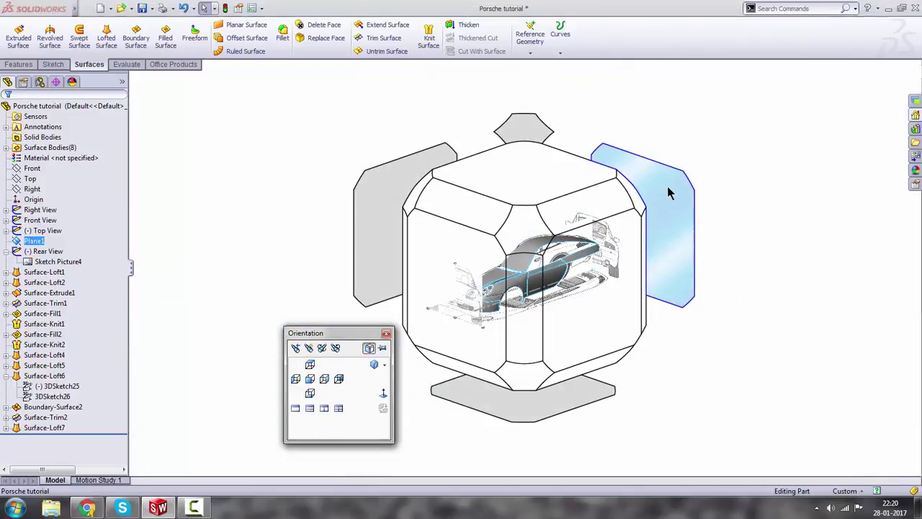
left_click(665, 188)
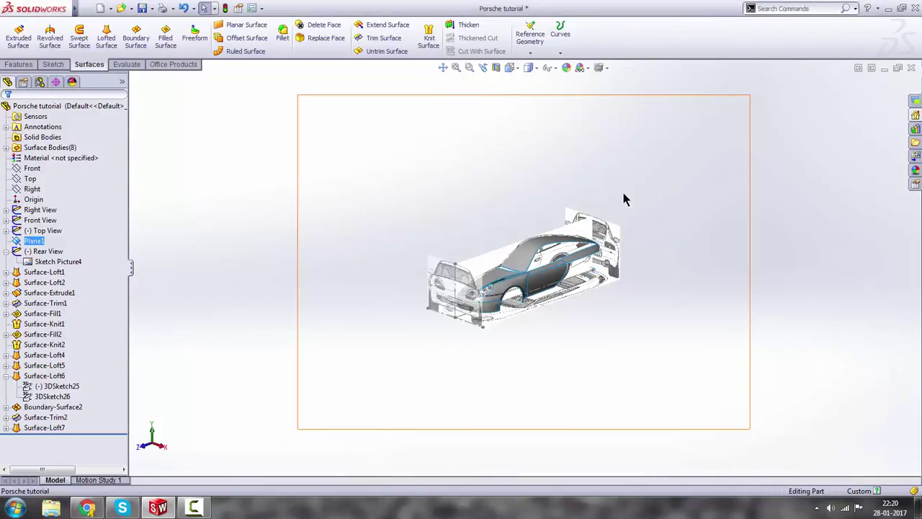
left_click(41, 230, "ctrl")
left_click(39, 242)
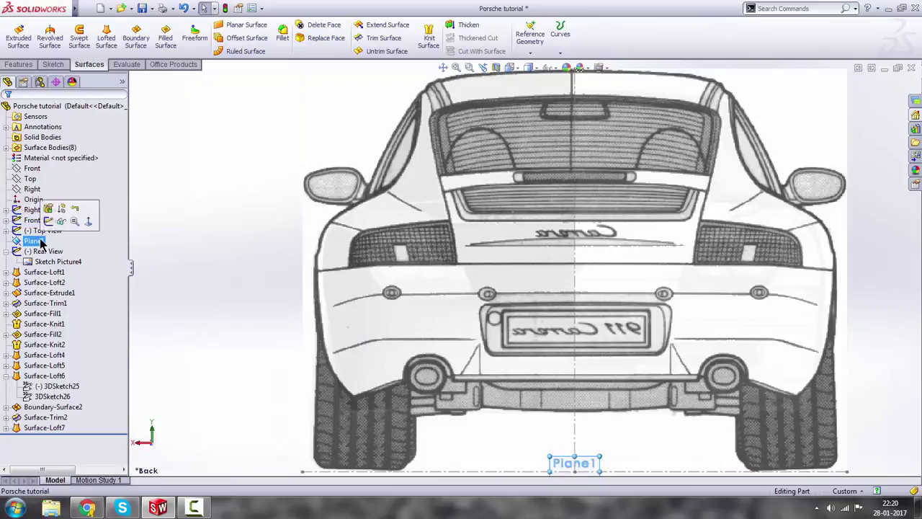
left_click(47, 221)
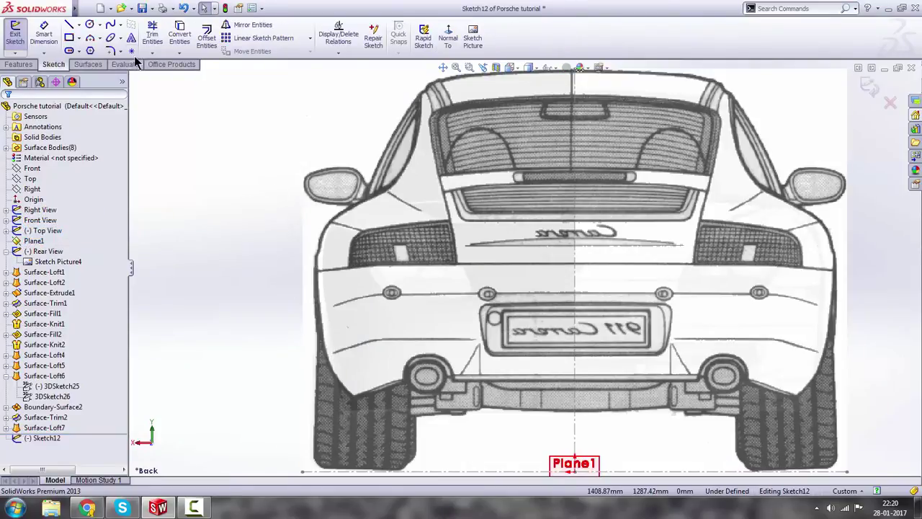
Sketch a two-point spline along the rear blueprint's outer fender outline, from the bumper's lower corner up to beside the taillight.
left_click(112, 27)
scroll(429, 346, "down", 2)
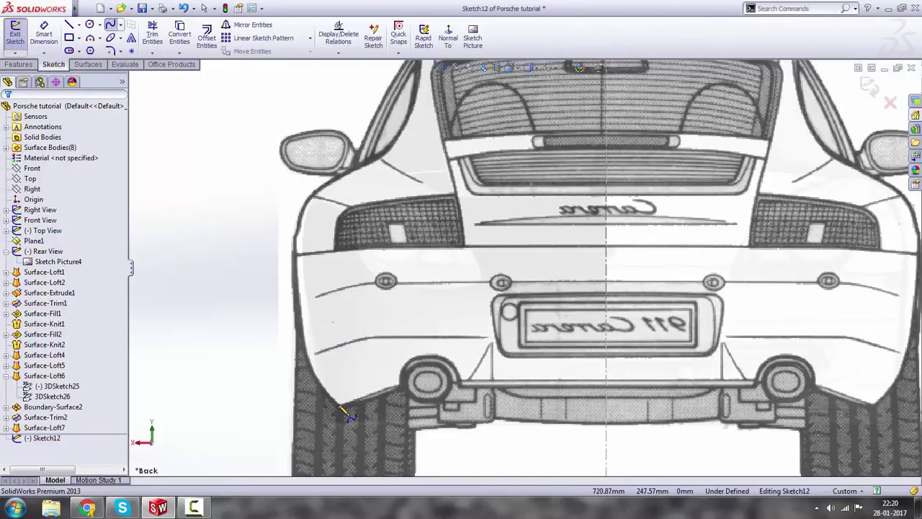
left_click(337, 401)
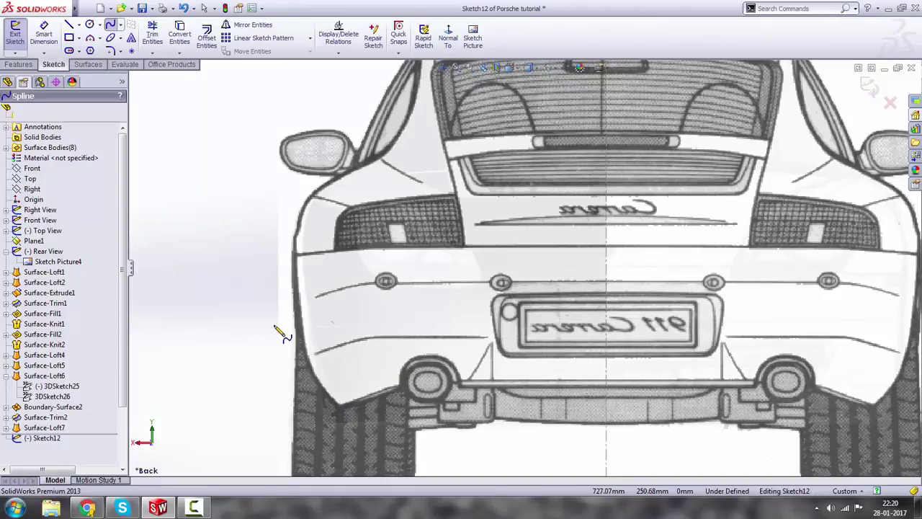
left_click(302, 214)
middle_click_drag(346, 283, 425, 284)
scroll(432, 285, "up", 3)
scroll(674, 331, "up", 5)
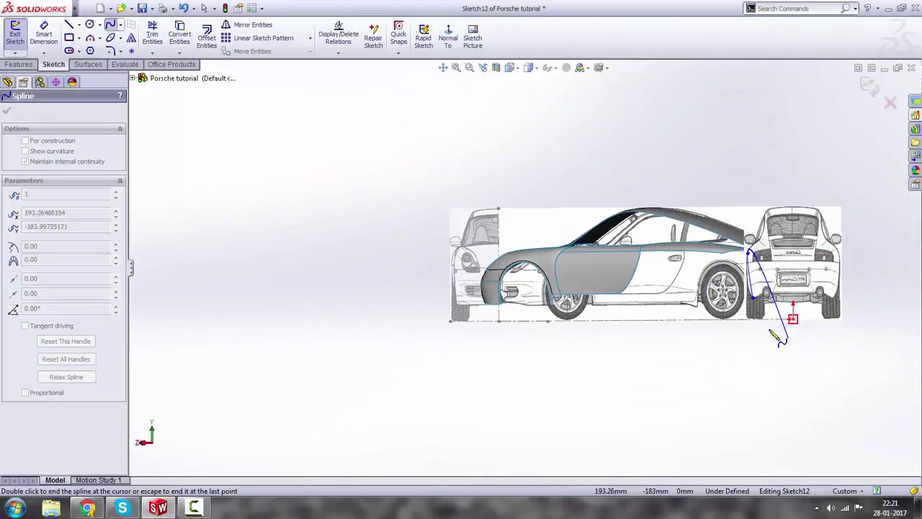
key("Escape")
key("Escape")
scroll(769, 270, "down", 3)
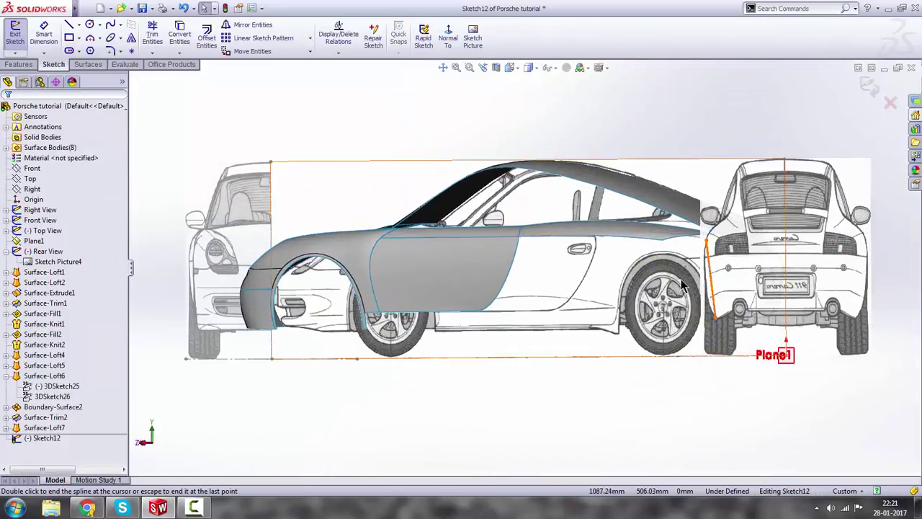
Bow the fender spline outward with its upper-end tangent handle so it follows the rear blueprint's outer body edge.
key("space")
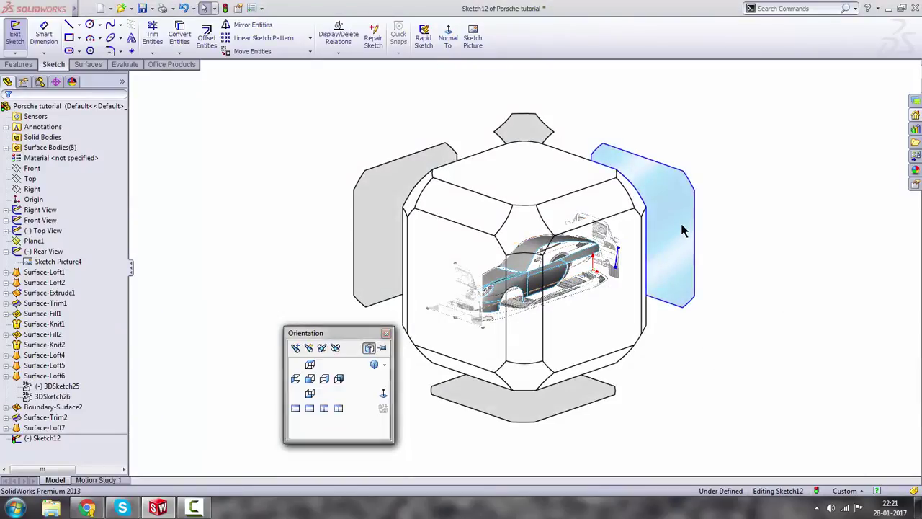
left_click(681, 231)
scroll(317, 281, "down", 5)
scroll(311, 285, "down", 2)
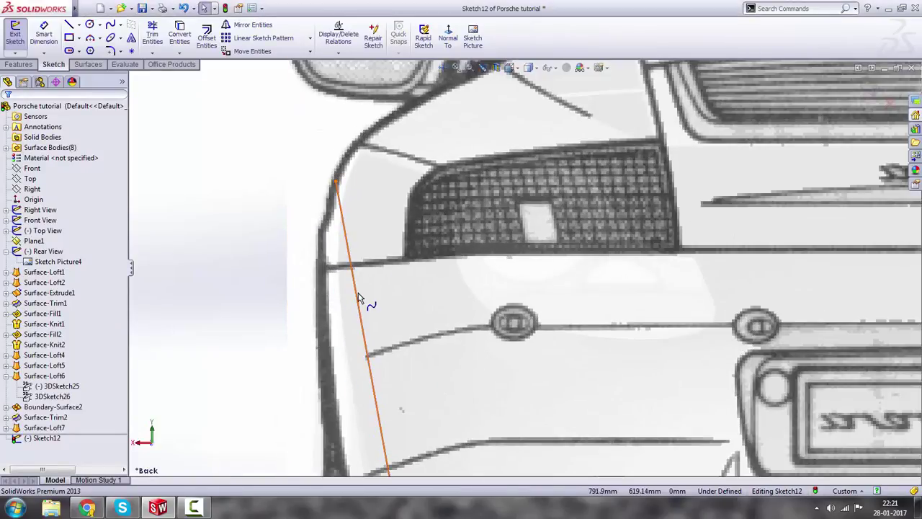
left_click(356, 297)
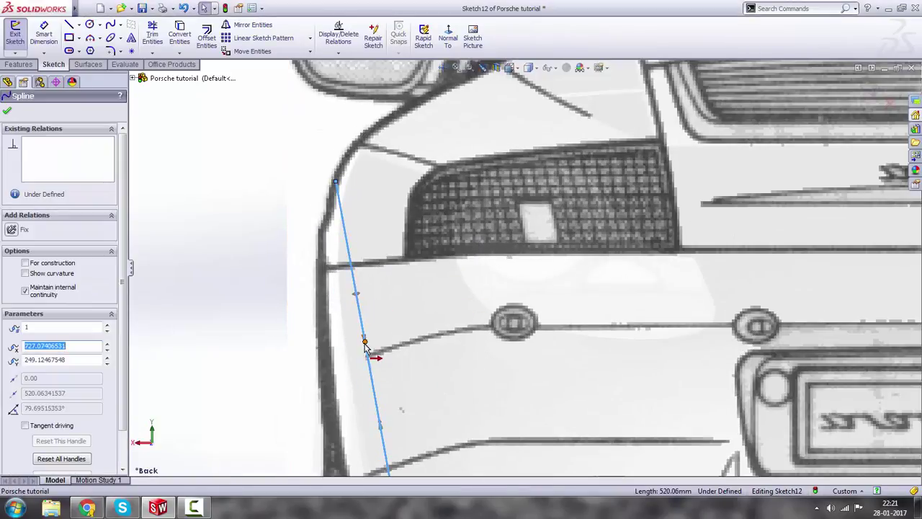
left_click_drag(364, 347, 301, 351)
scroll(301, 352, "up", 3)
scroll(476, 356, "down", 4)
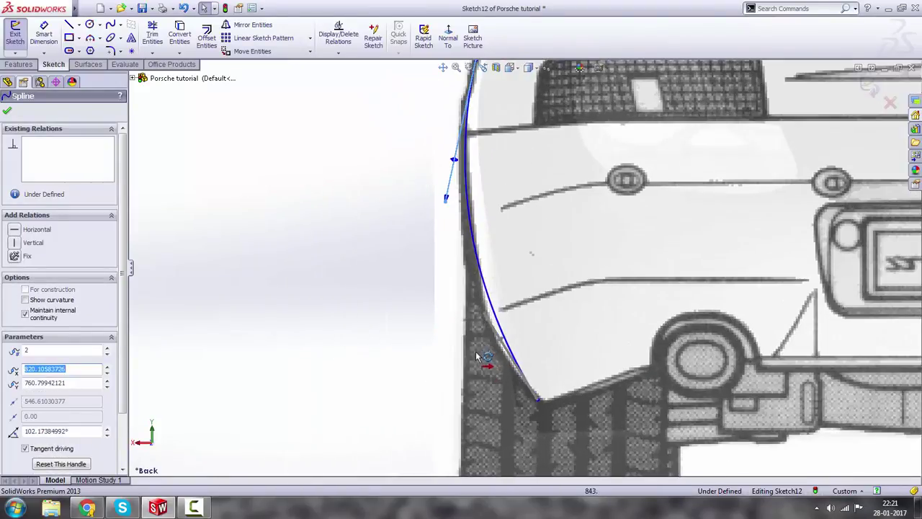
Fine-tune the spline's lower and upper tangent handles to match the rear blueprint's edge down to the bumper's lower corner.
mouse_move(487, 322)
left_mouse_down()
mouse_move(472, 324)
mouse_move(483, 328)
left_mouse_up()
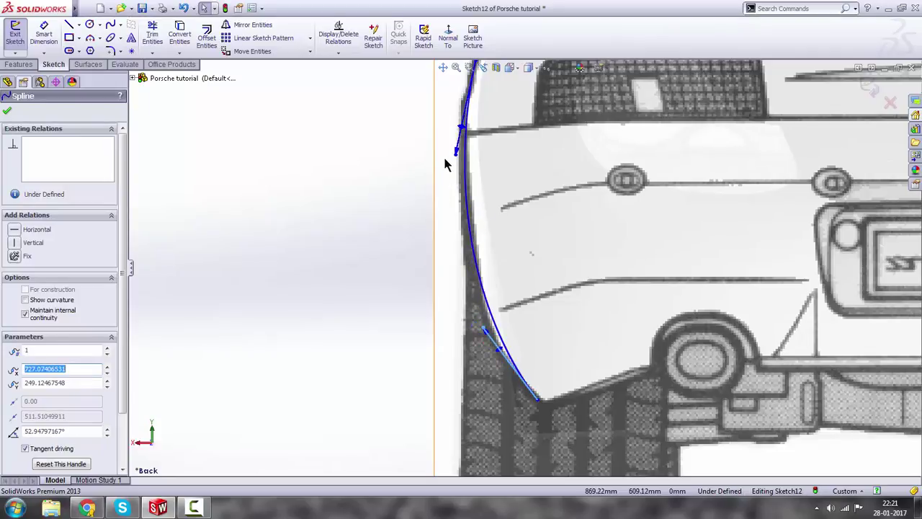
left_click_drag(455, 160, 465, 156)
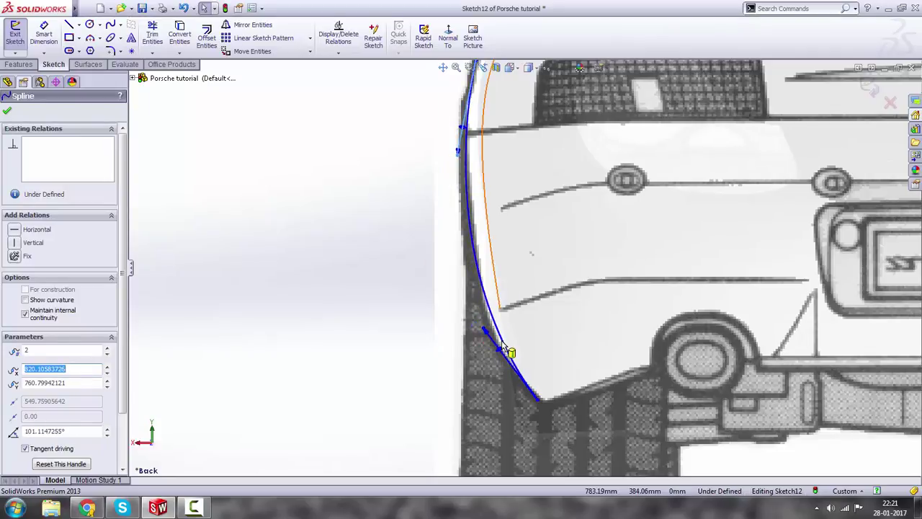
left_click(484, 331)
left_click_drag(483, 330, 485, 346)
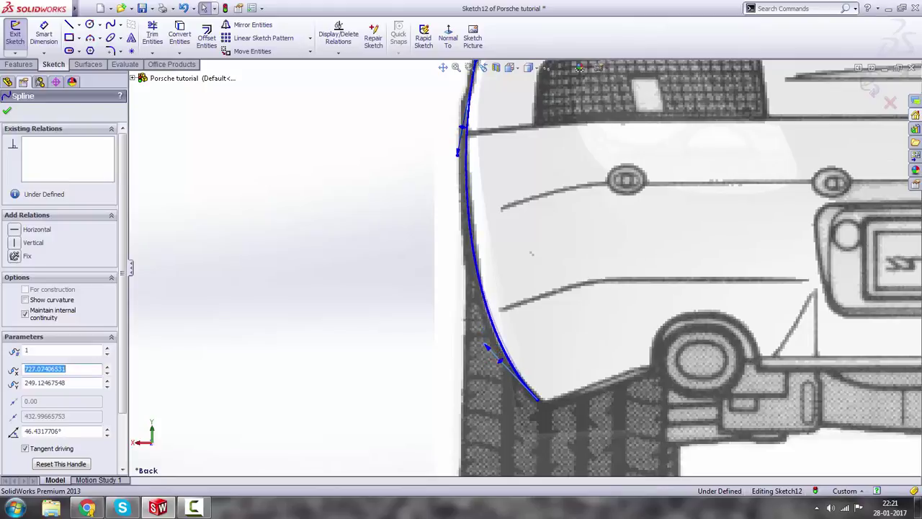
left_click_drag(459, 156, 463, 157)
scroll(461, 165, "up", 5)
left_click(418, 204)
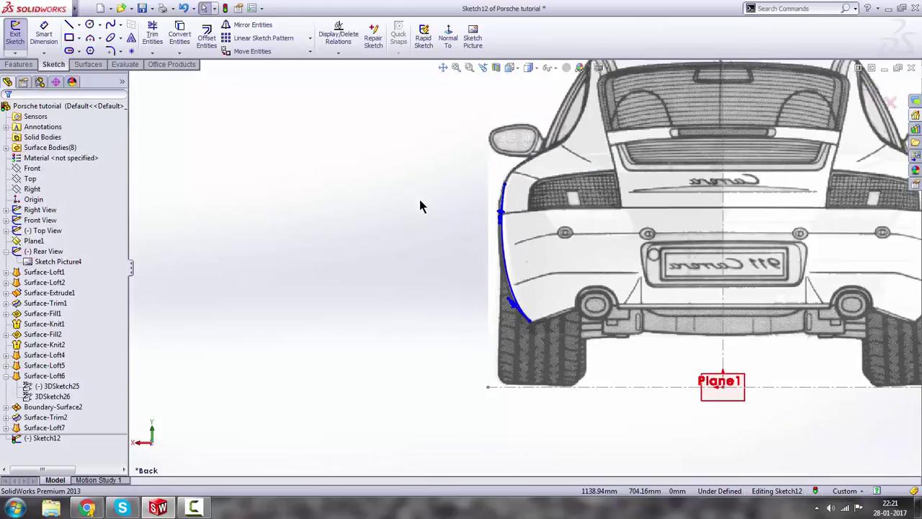
Extrude the fender outline as a surface 1600 mm toward the door, using a Blind end condition.
key("space")
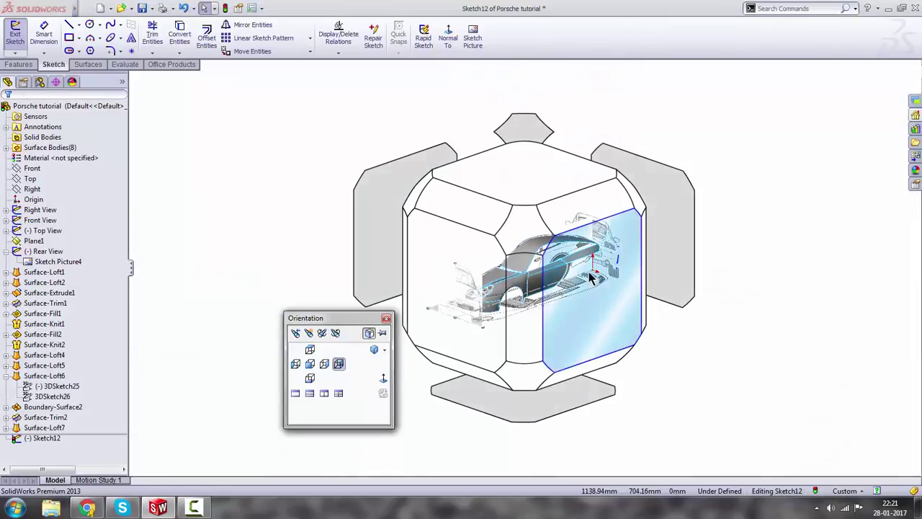
left_click(664, 277)
scroll(747, 287, "down", 4)
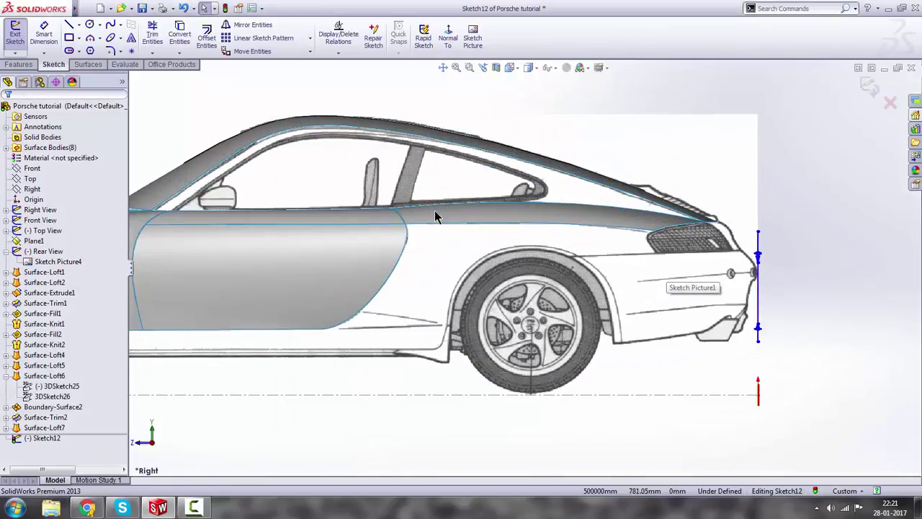
left_click(26, 65)
left_click(81, 65)
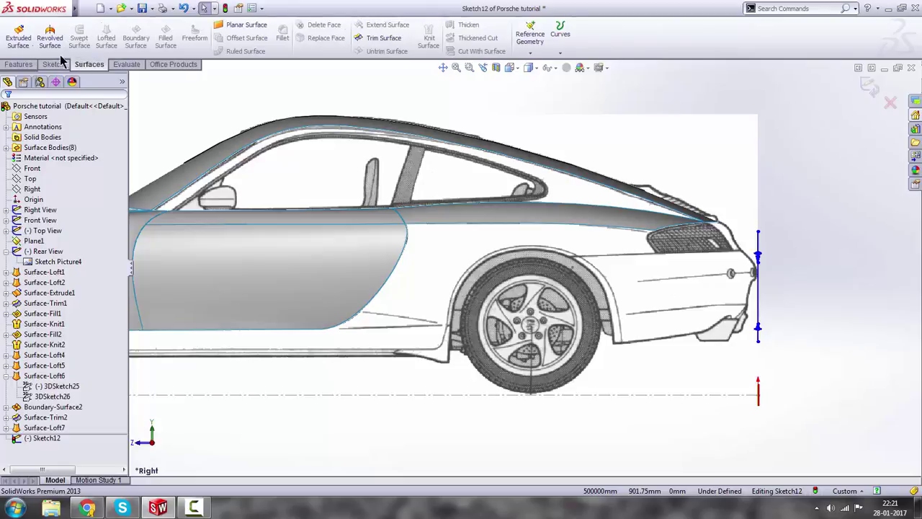
left_click(19, 39)
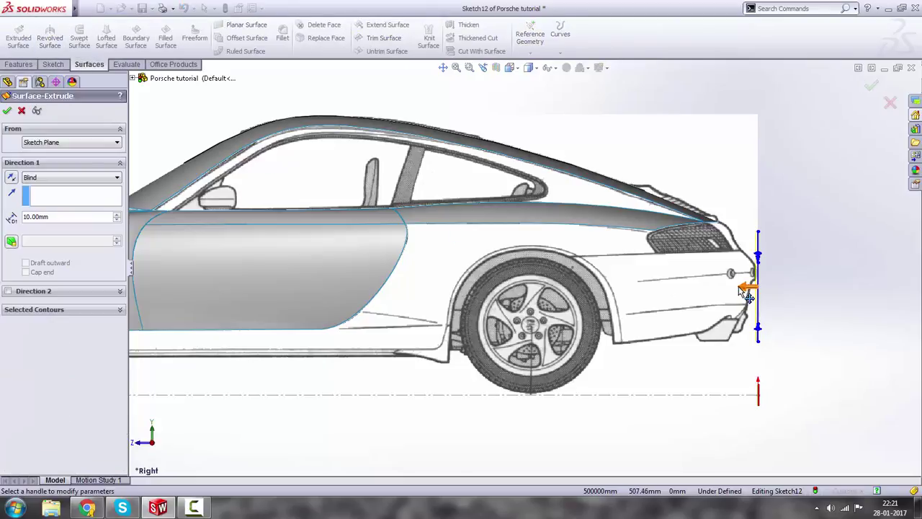
left_click(746, 290)
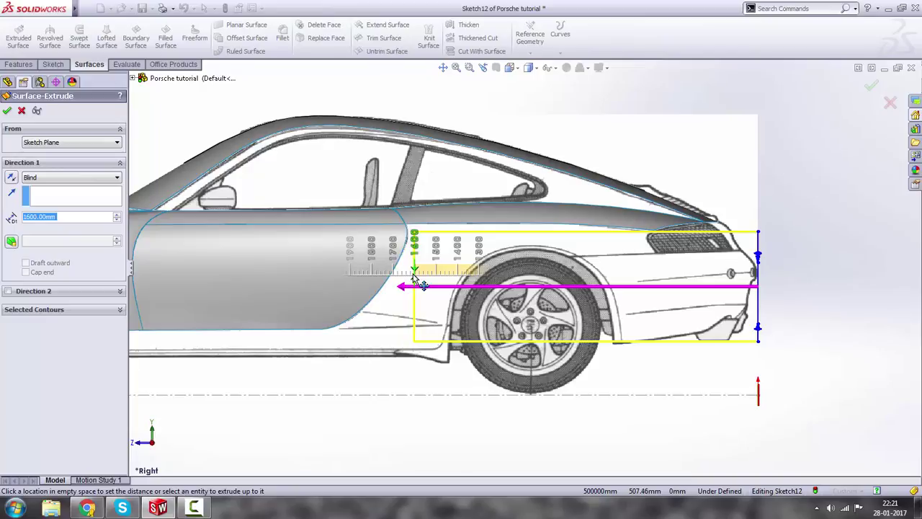
left_click(415, 279)
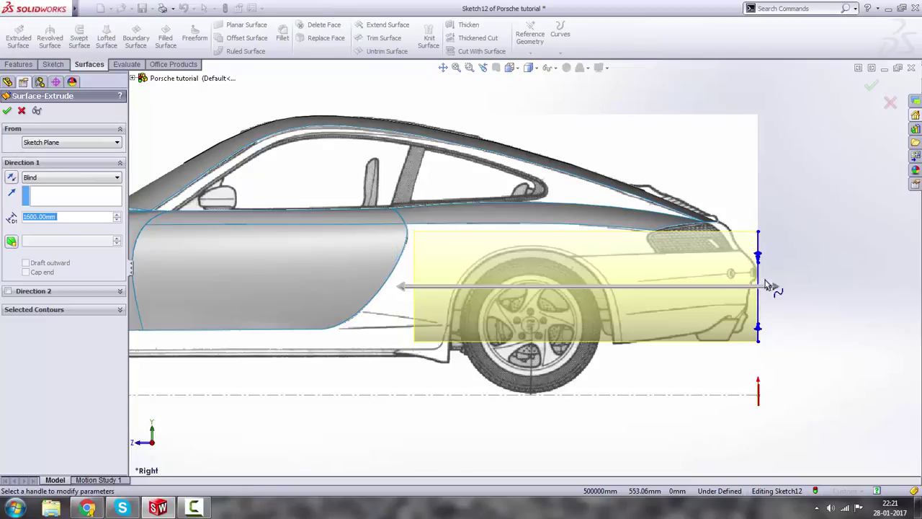
left_click(6, 109)
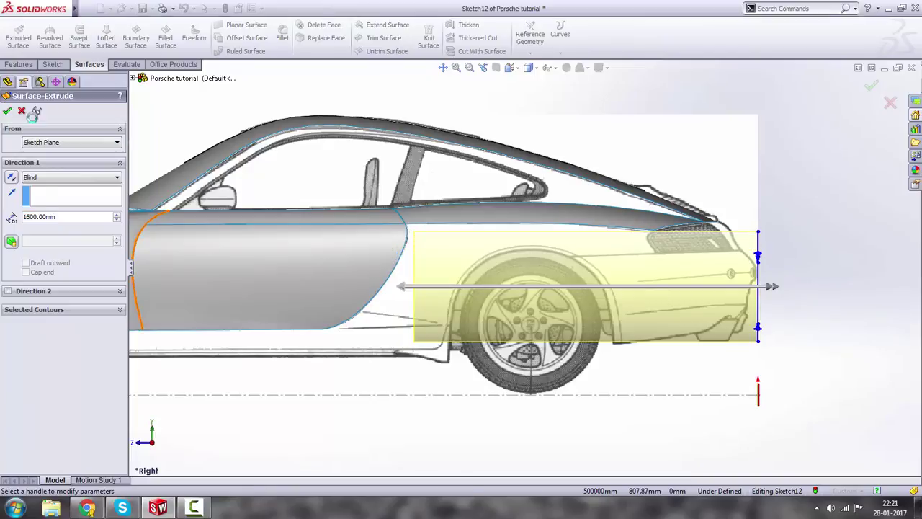
left_click(836, 190)
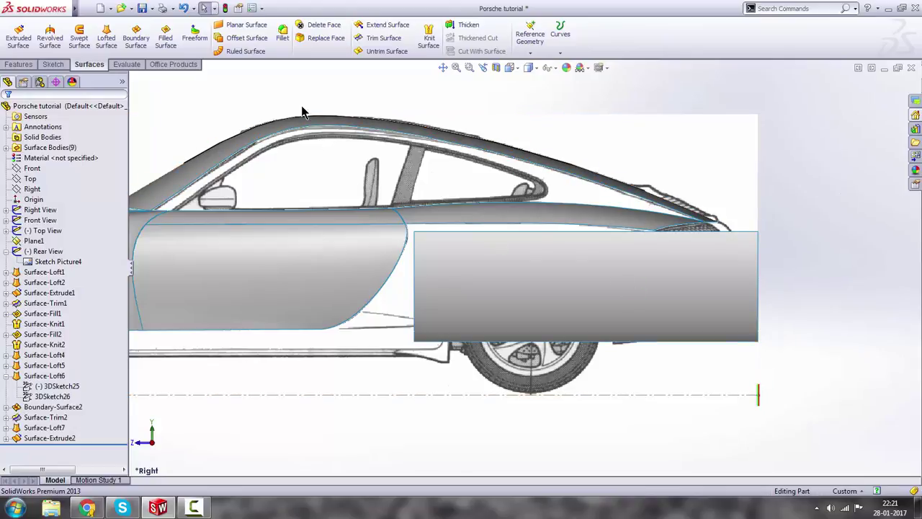
Start a new sketch on the Right plane and switch the display style to Wireframe.
left_click(31, 190)
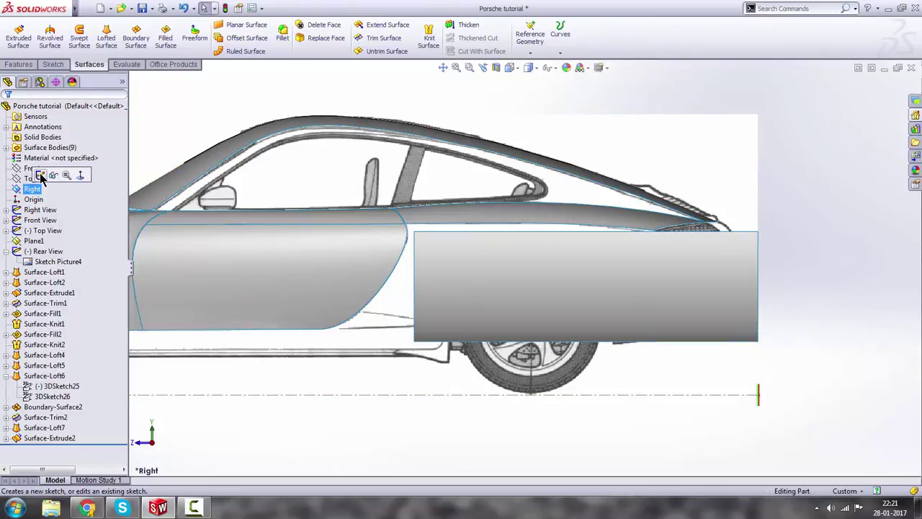
left_click(38, 176)
left_click(536, 69)
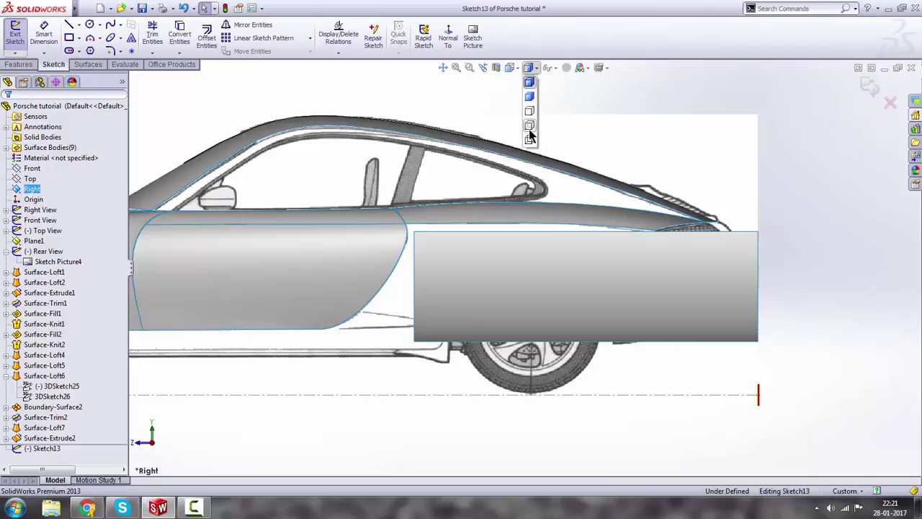
left_click(530, 140)
scroll(494, 278, "down", 3)
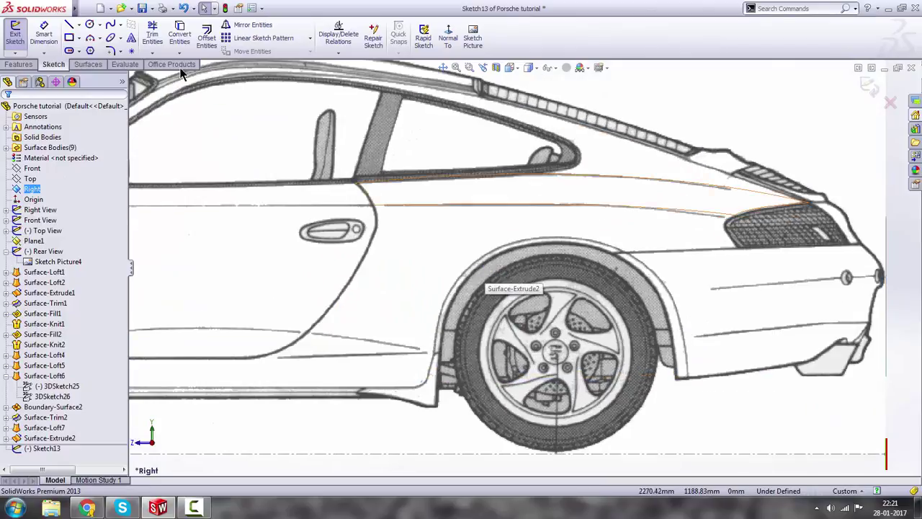
Sketch a two-point spline about 825 mm long across the rear wheel, from the arch's front end to the bumper's lower front corner.
left_click(110, 24)
scroll(648, 381, "down", 2)
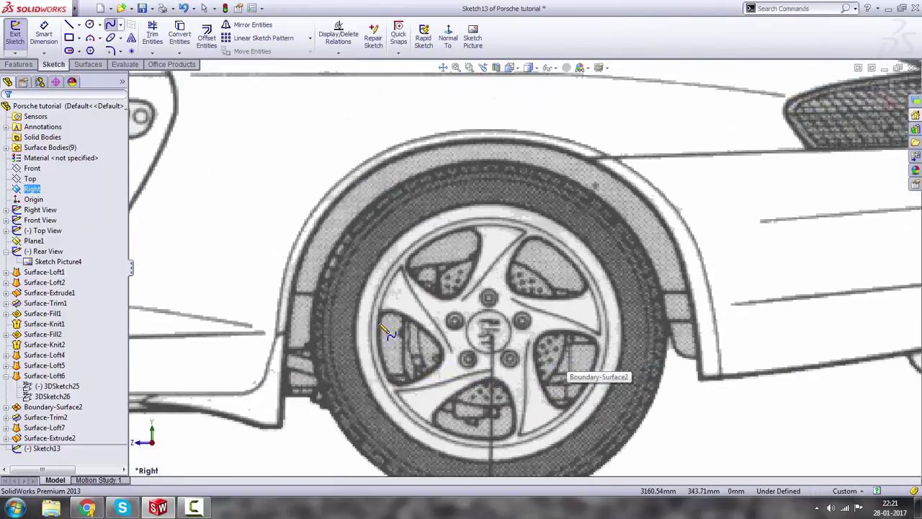
left_click(275, 333)
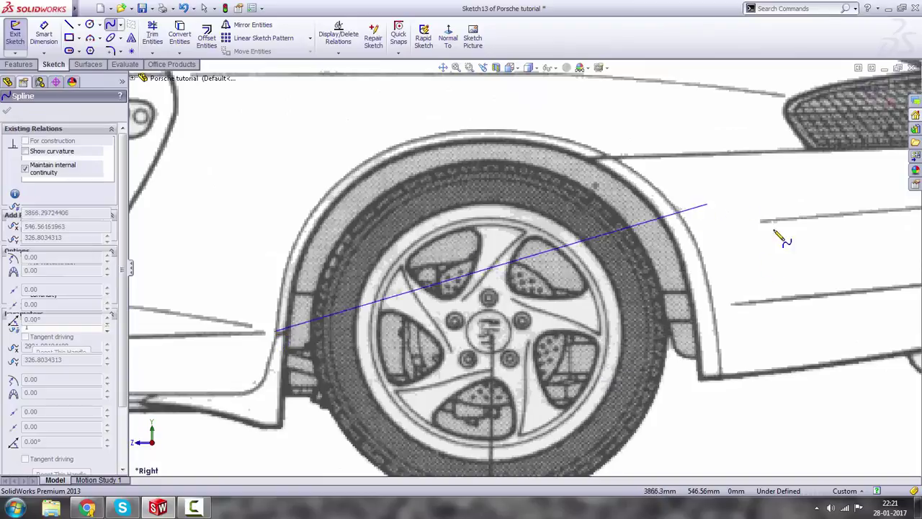
left_click(721, 374)
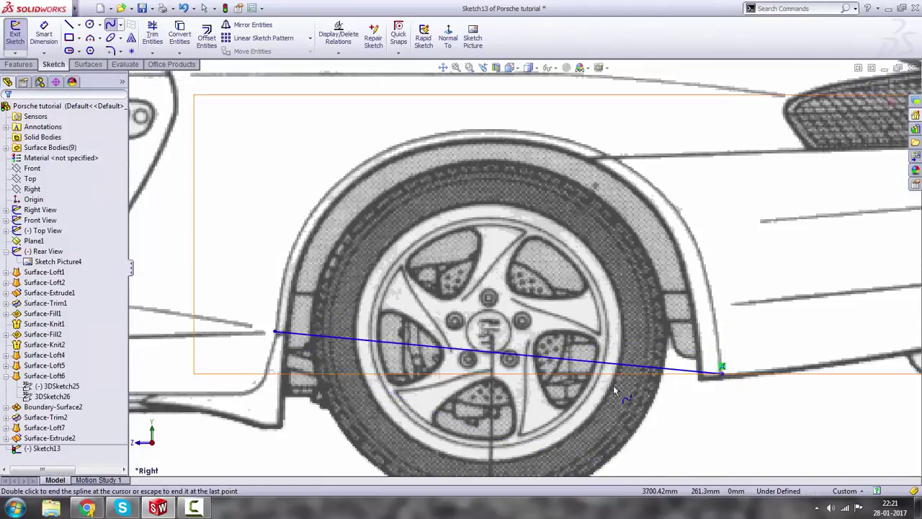
key("Escape")
left_click(551, 356)
Pull both end tangent handles of the spline upward to arch it over the rear wheel.
scroll(550, 355, "up", 3)
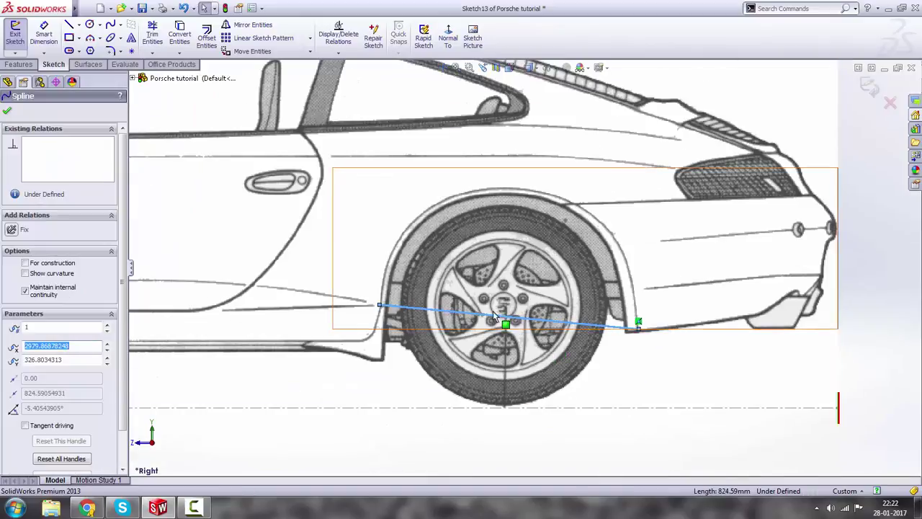
left_click_drag(497, 320, 418, 128)
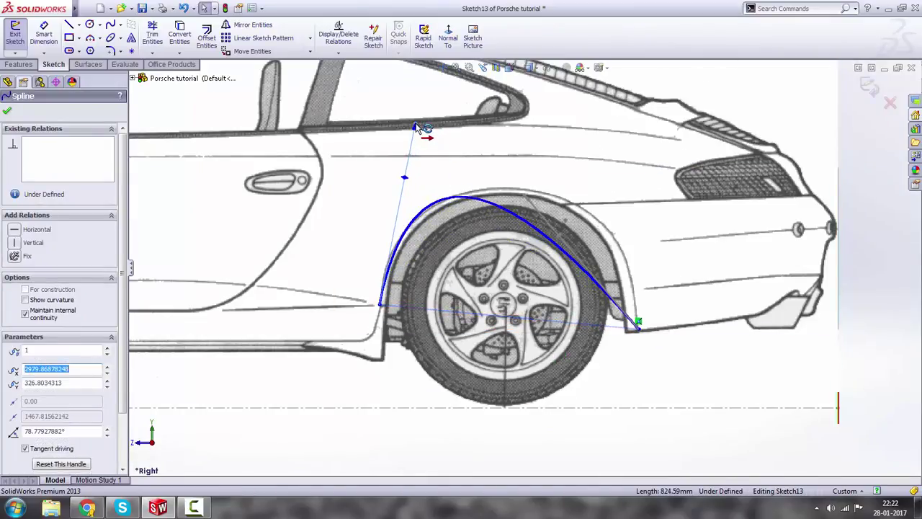
scroll(497, 220, "down", 3)
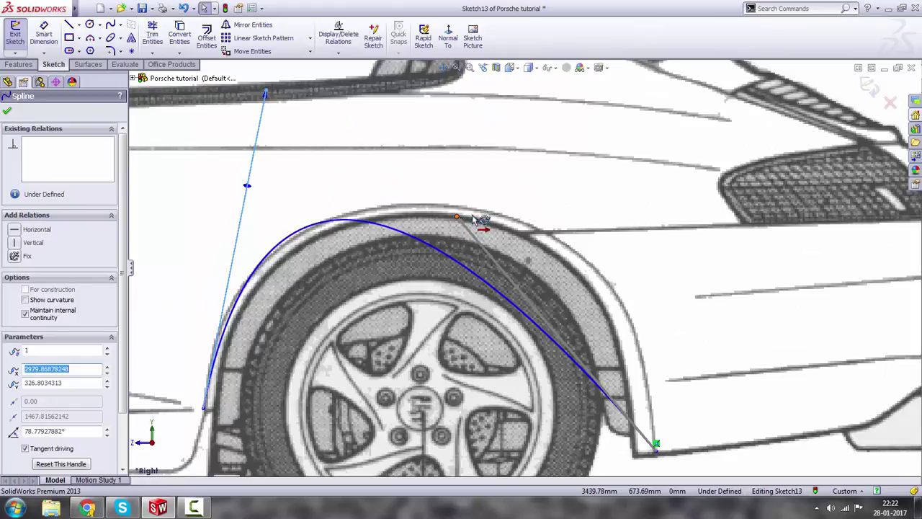
left_click_drag(473, 218, 658, 194)
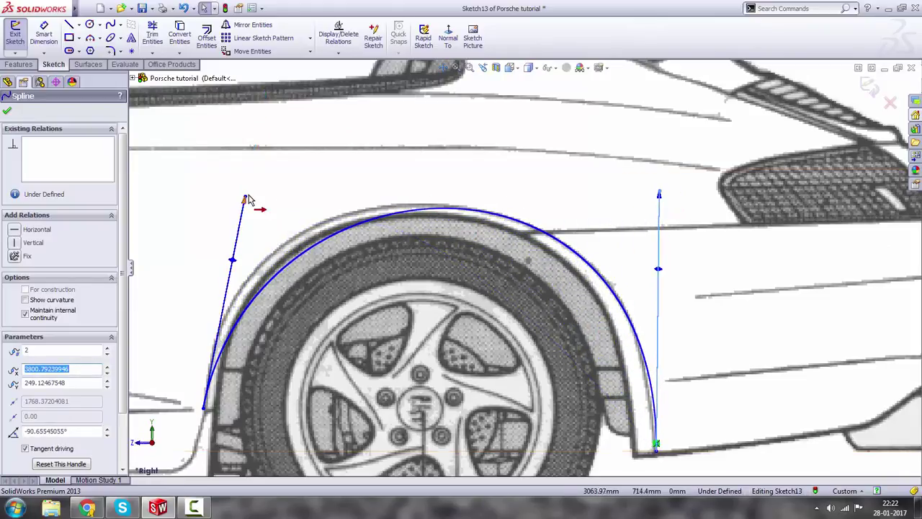
Fine-tune the front and rear tangent handles to match the blueprint's rear wheel arch, and exit the sketch.
left_click_drag(247, 200, 210, 189)
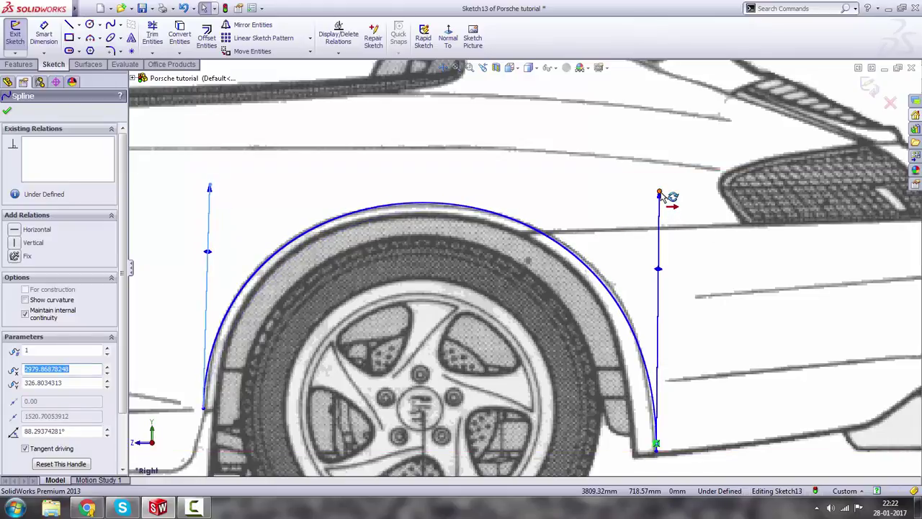
left_click_drag(660, 192, 669, 196)
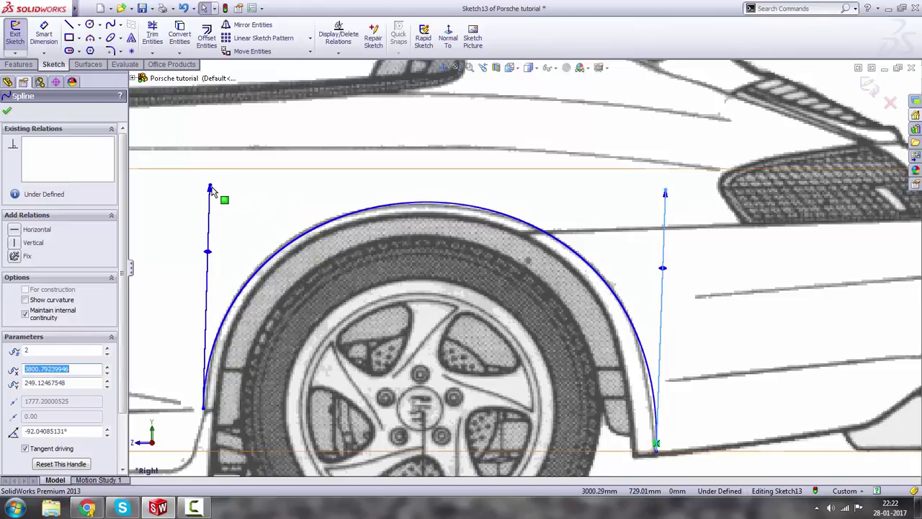
left_click_drag(211, 190, 205, 188)
scroll(619, 288, "up", 7)
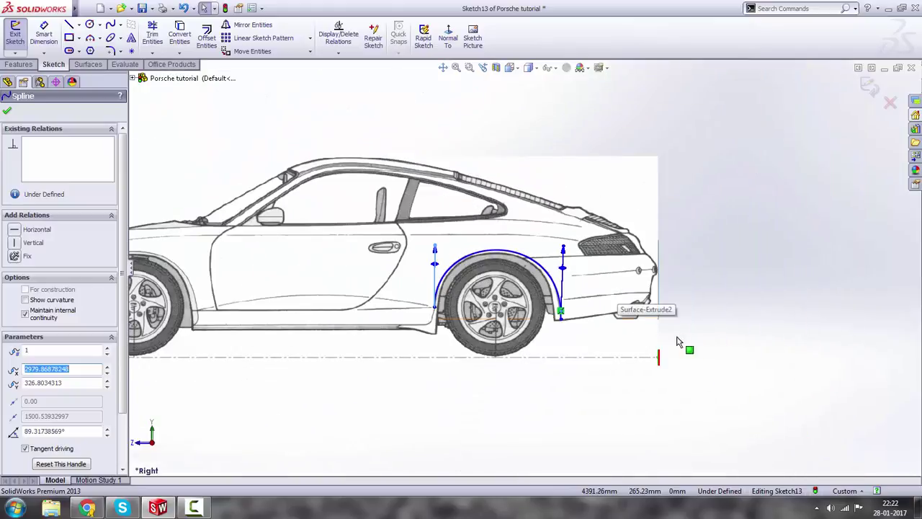
left_click(714, 357)
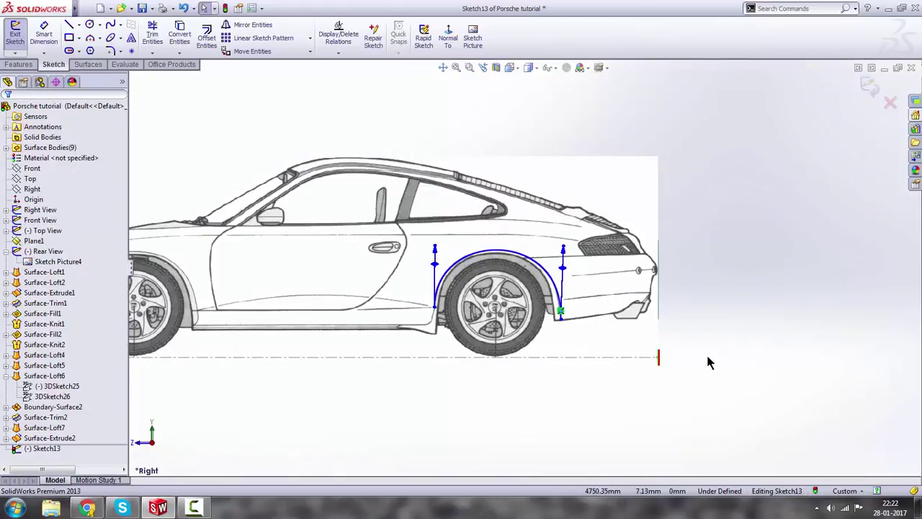
left_click(868, 85)
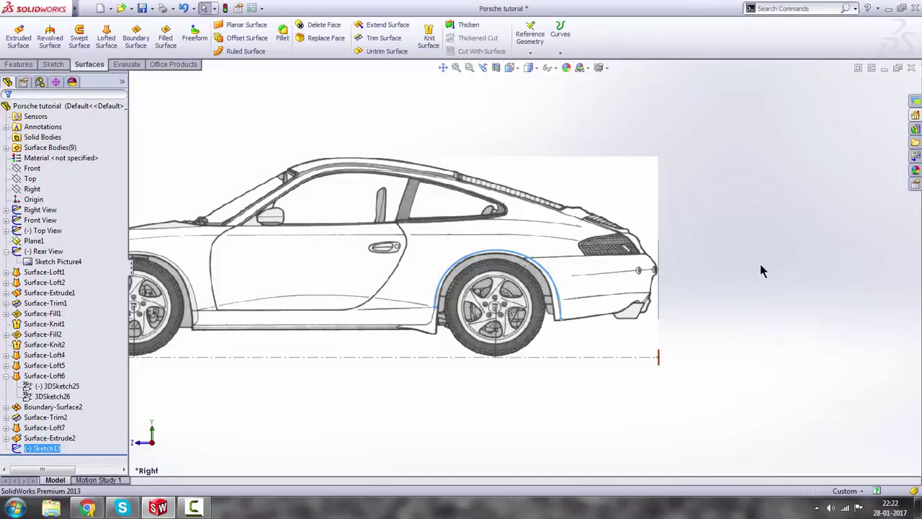
left_click(762, 270)
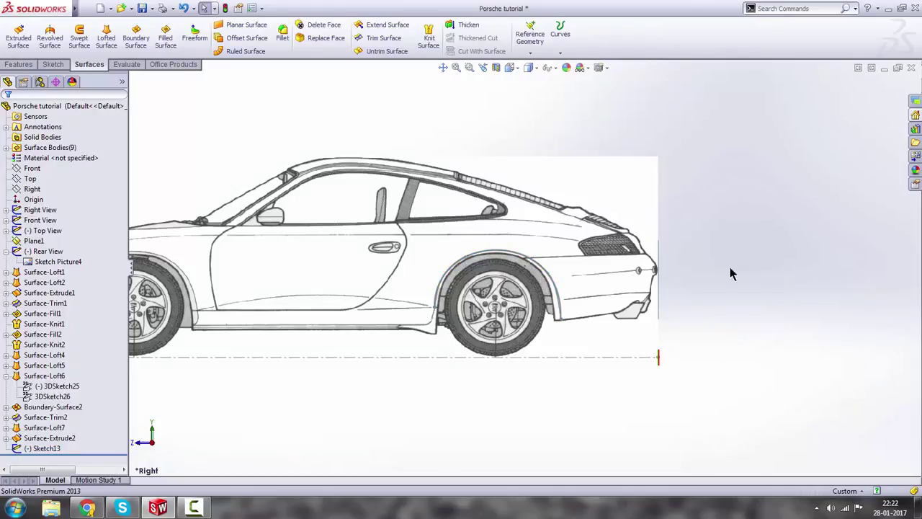
Reopen the wheel arch sketch and add a two-point spline about 762 mm long between the arch's inner front and rear ends.
double_click(511, 251)
scroll(599, 260, "down", 2)
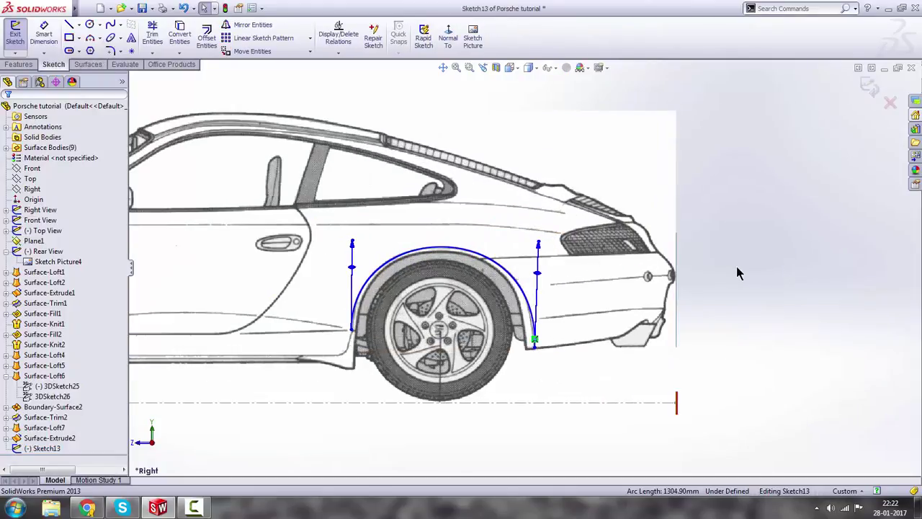
scroll(404, 243, "down", 2)
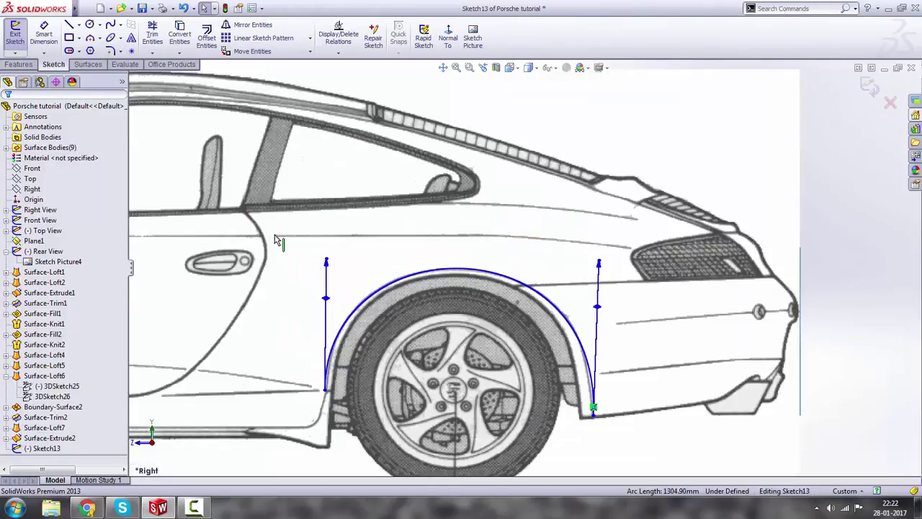
left_click(110, 26)
scroll(334, 387, "down", 2)
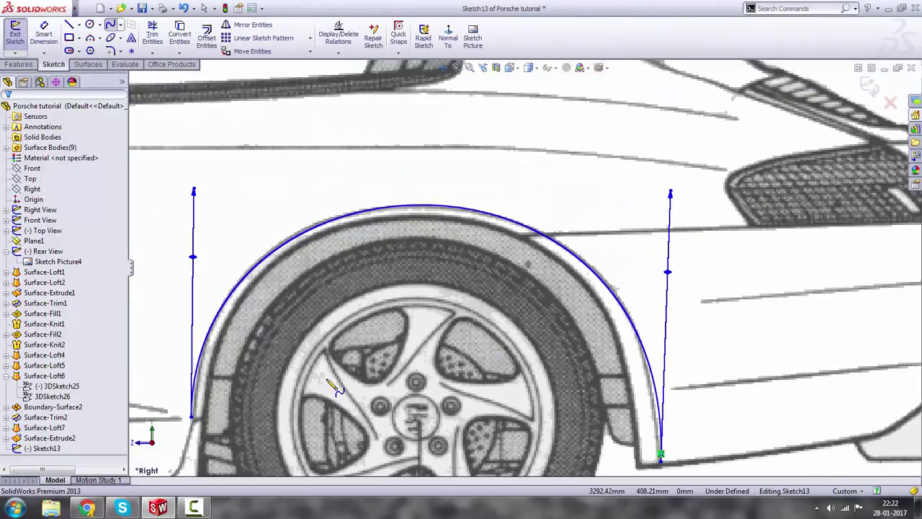
left_click(191, 417)
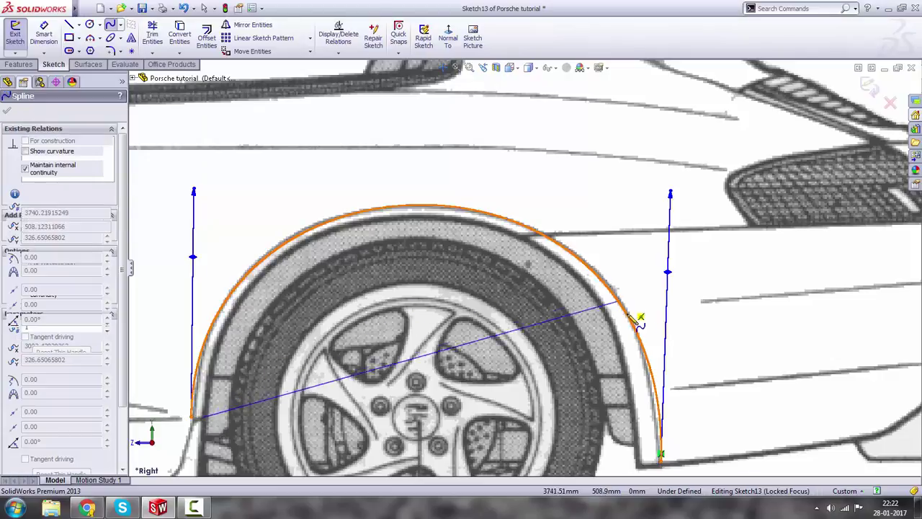
scroll(638, 319, "up", 3)
scroll(577, 389, "down", 2)
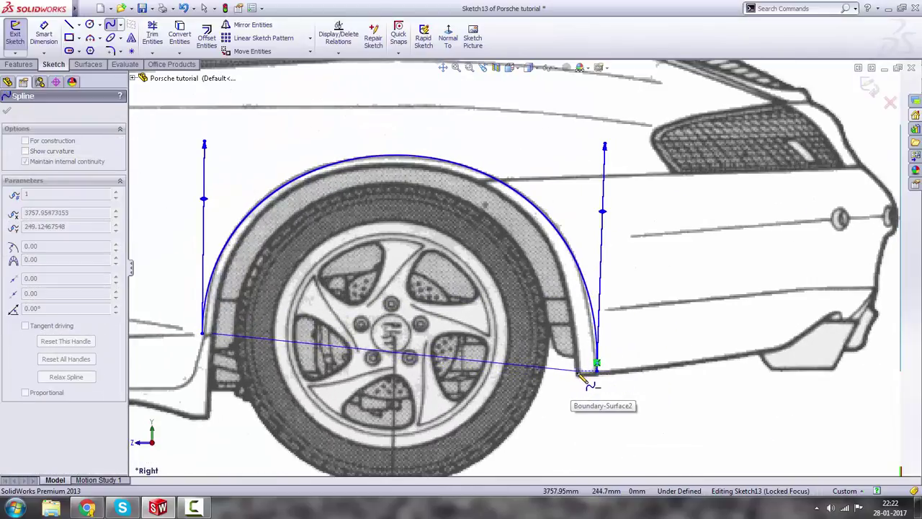
left_click(578, 374)
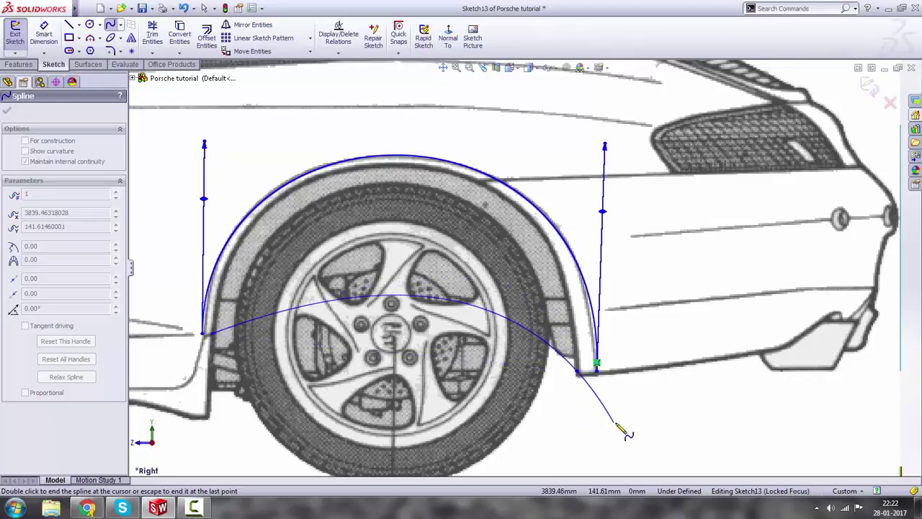
key("Escape")
Pull both end tangent handles of the new spline upward and adjust them to follow the arch lip's inner edge on the blueprint.
left_click(355, 350)
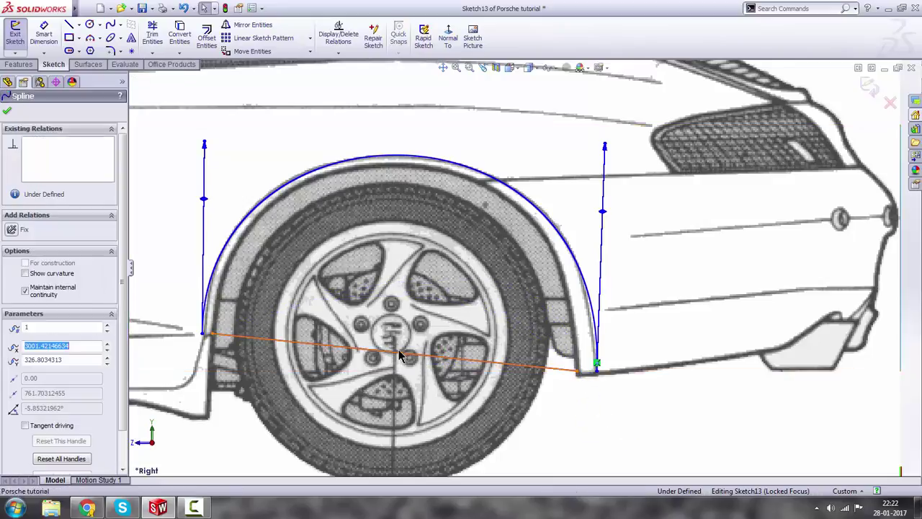
left_click_drag(358, 350, 230, 128)
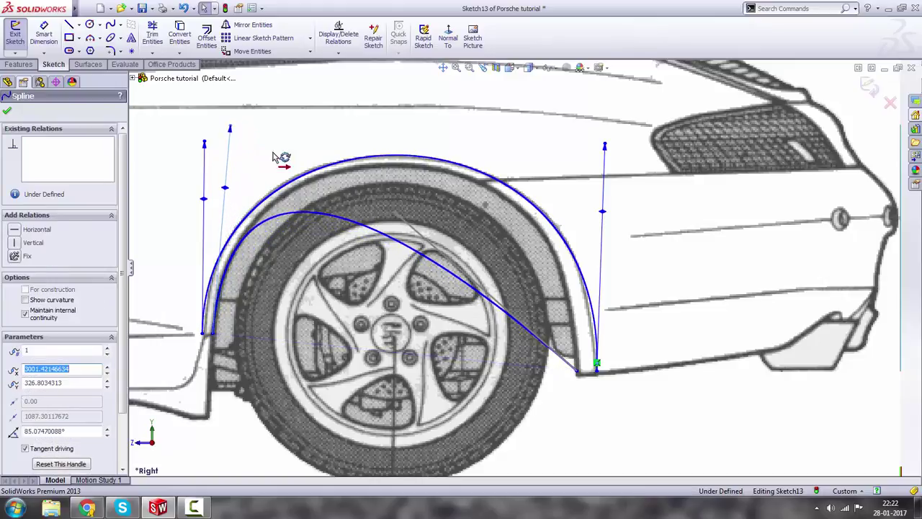
left_click_drag(395, 215, 579, 123)
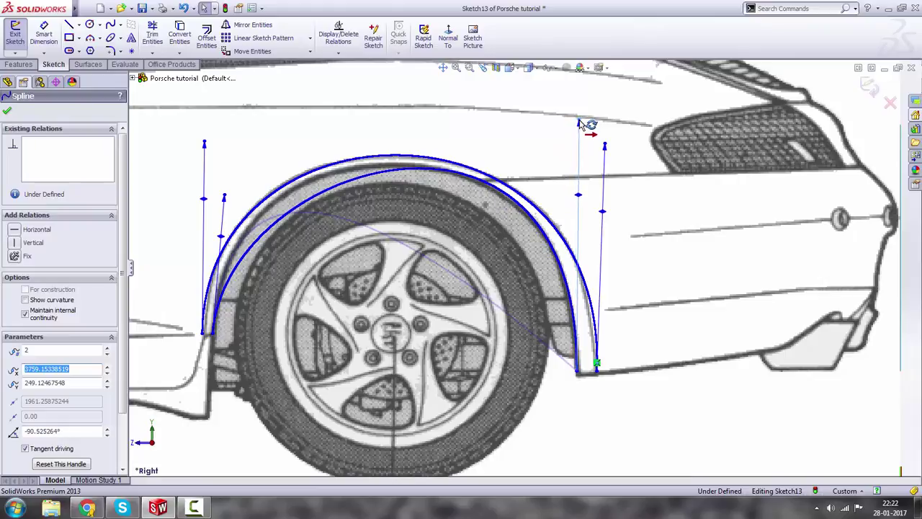
left_click_drag(224, 199, 192, 184)
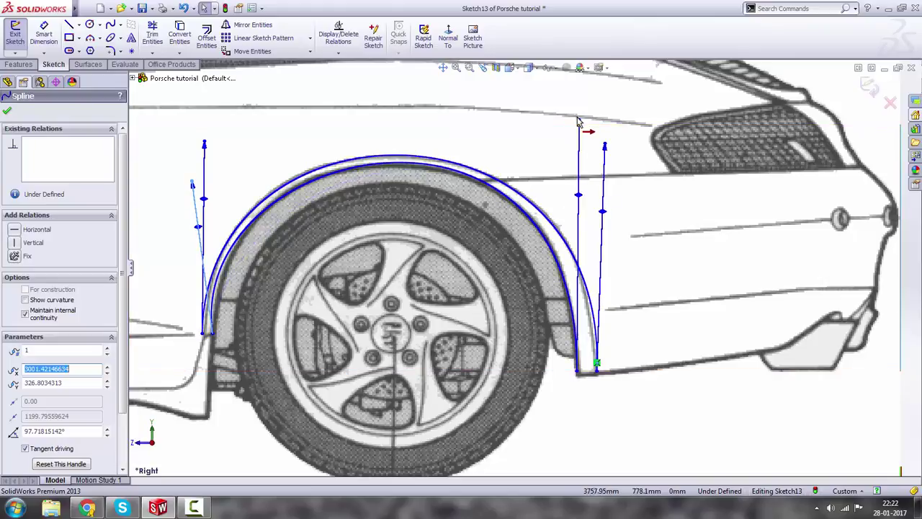
mouse_move(579, 121)
left_mouse_down()
mouse_move(590, 136)
mouse_move(582, 128)
left_mouse_up()
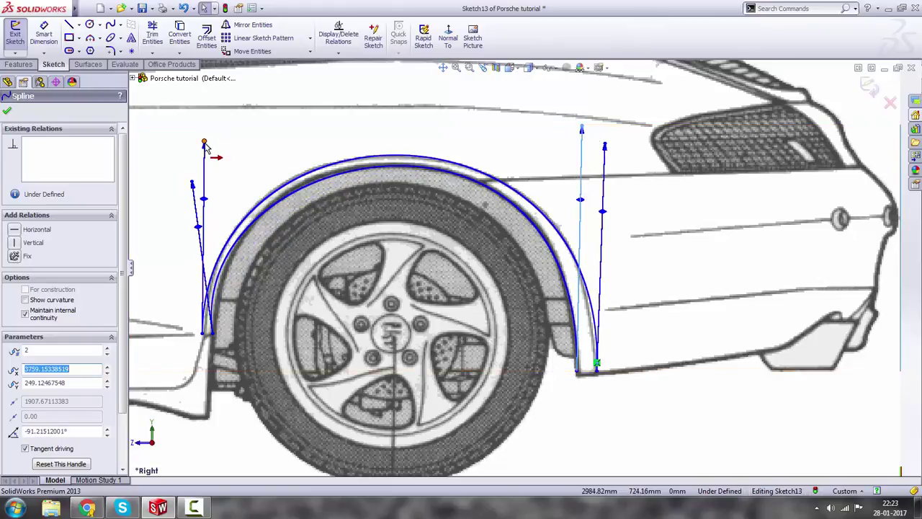
left_click_drag(196, 180, 202, 173)
Exit the wheel arch sketch and switch the display style to Shaded With Edges.
scroll(420, 261, "up", 3)
scroll(420, 260, "up", 3)
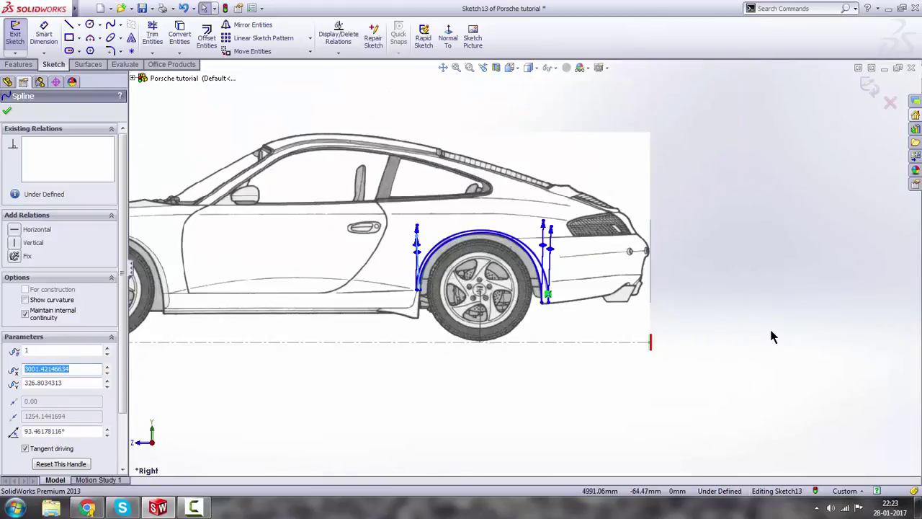
left_click(773, 331)
left_click(868, 87)
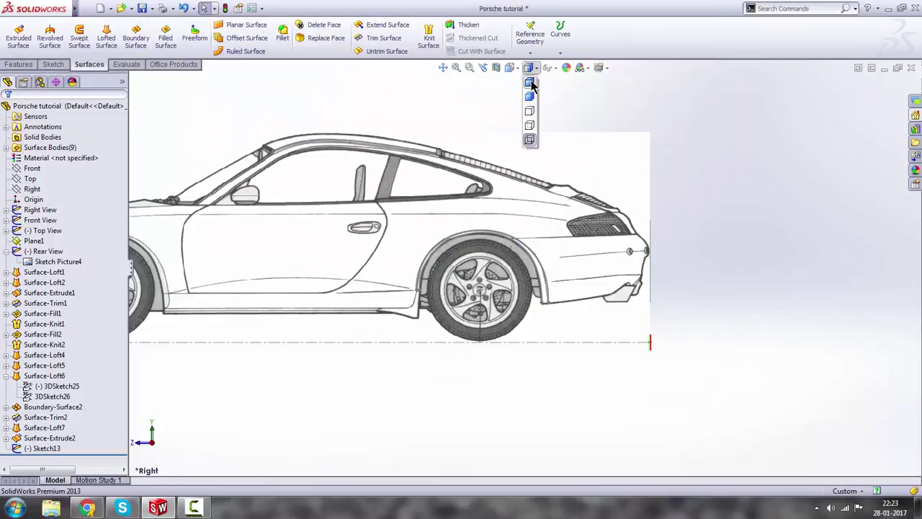
left_click(529, 81)
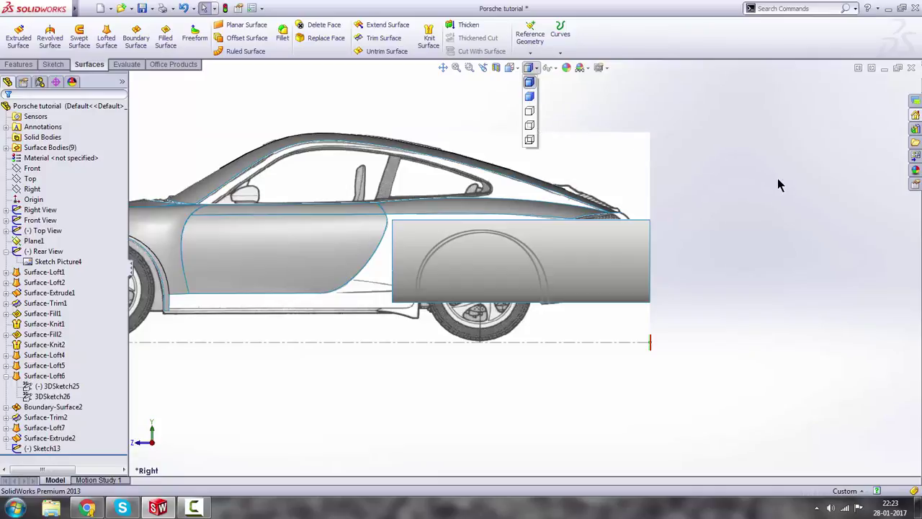
Trim the extruded rear fender surface with the wheel arch sketch, keeping only the strip between the two splines.
scroll(518, 257, "down", 3)
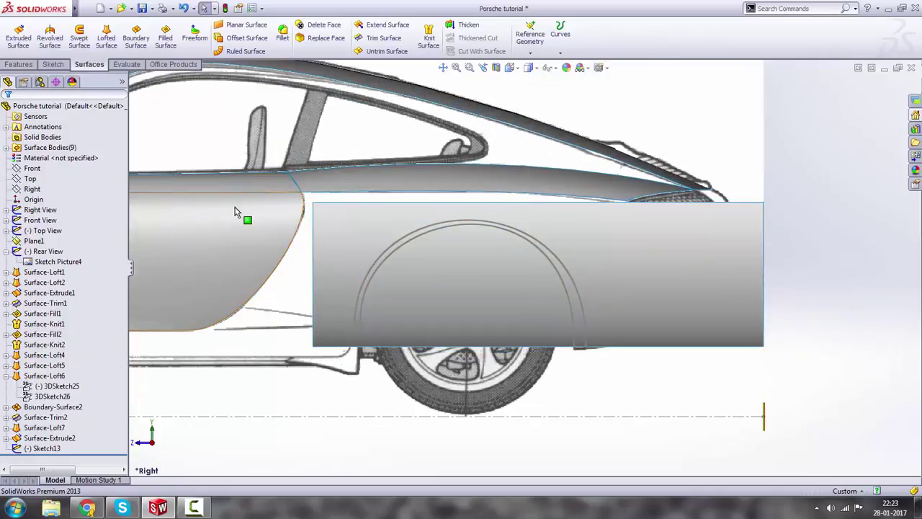
left_click(382, 39)
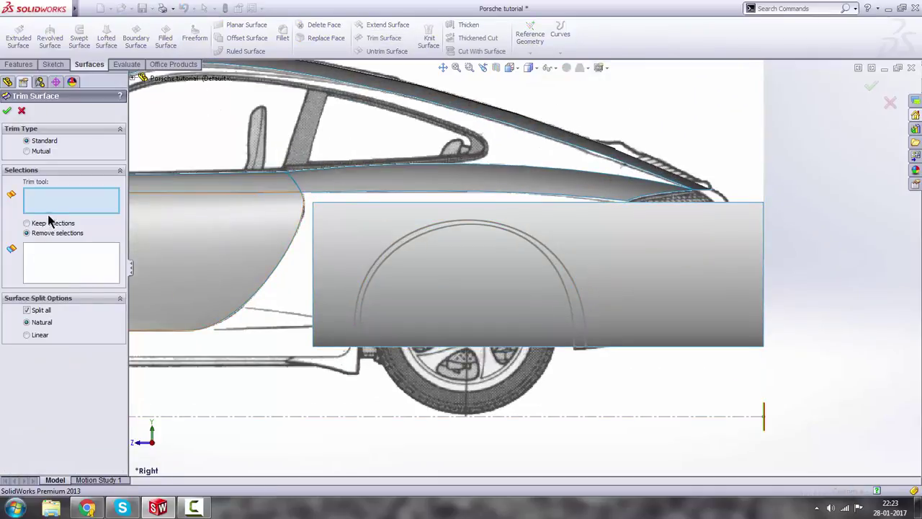
left_click(561, 296)
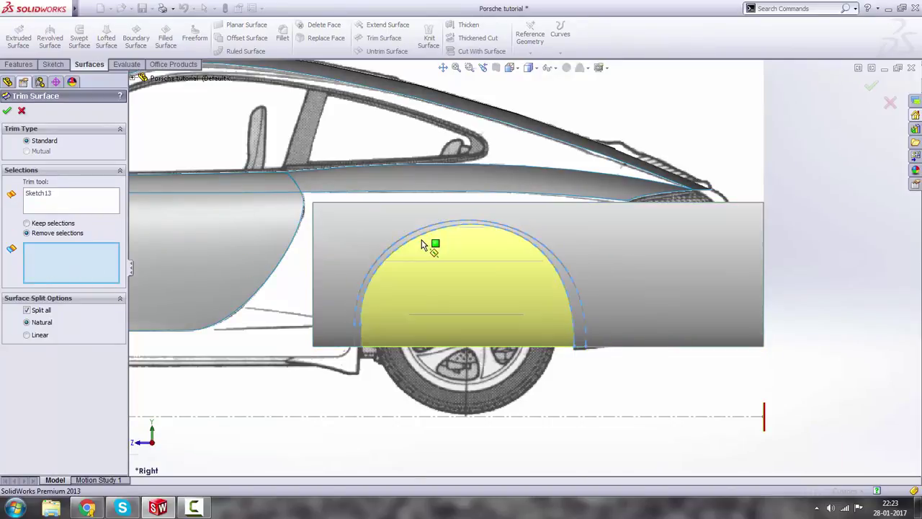
scroll(432, 242, "down", 2)
left_click(444, 238)
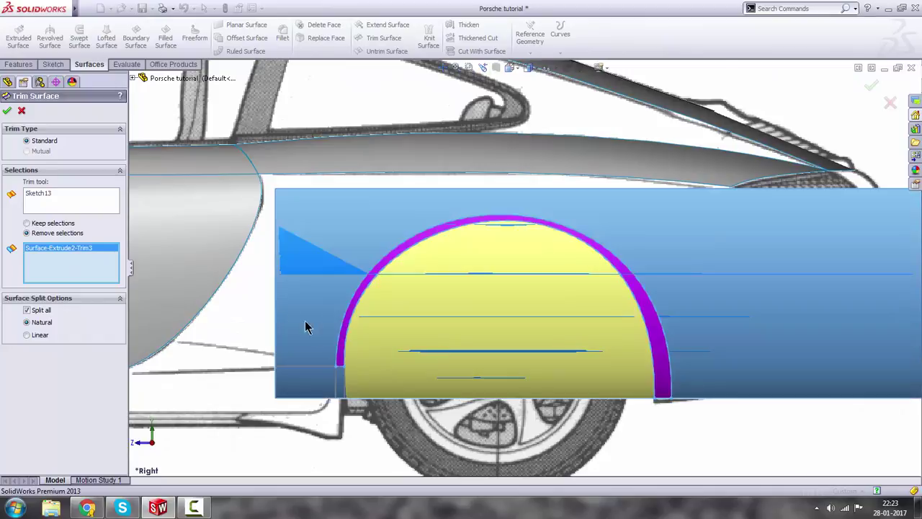
left_click(48, 224)
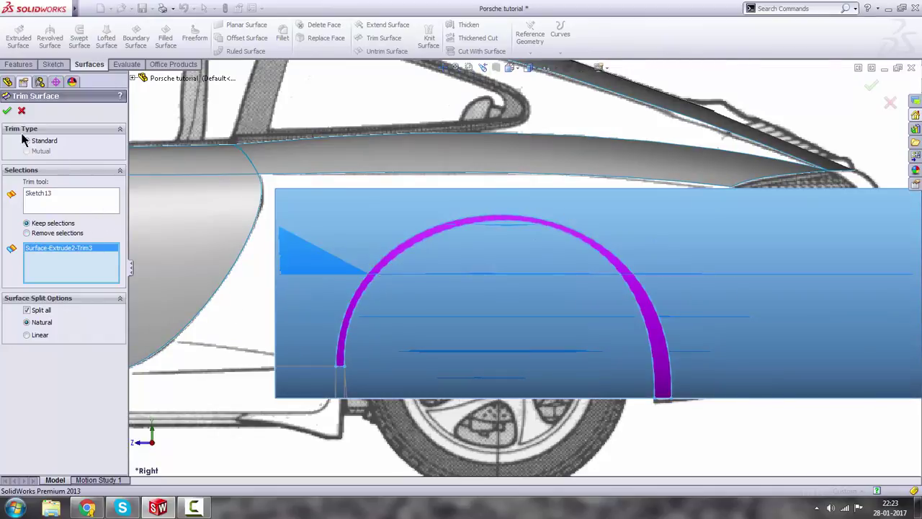
left_click(7, 112)
scroll(485, 309, "up", 4)
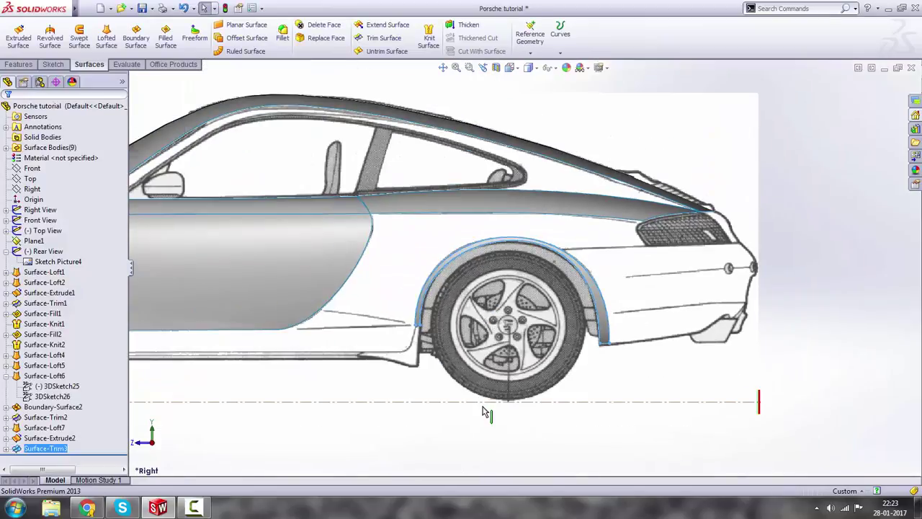
Examine the trimmed wheel arch strip from an angle and against the blueprint in the Right view.
left_click(474, 419)
scroll(443, 236, "down", 3)
mouse_move(477, 242)
middle_mouse_down()
mouse_move(453, 289)
mouse_move(490, 247)
middle_mouse_up()
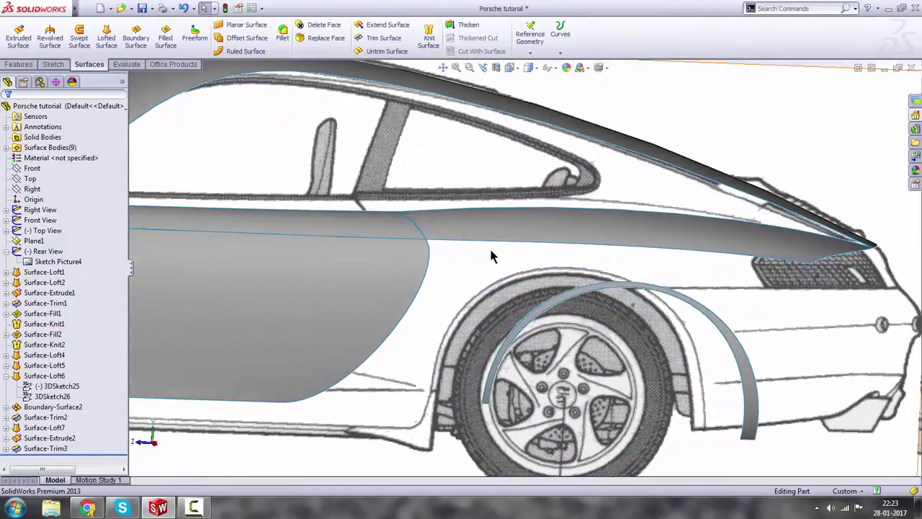
key("space")
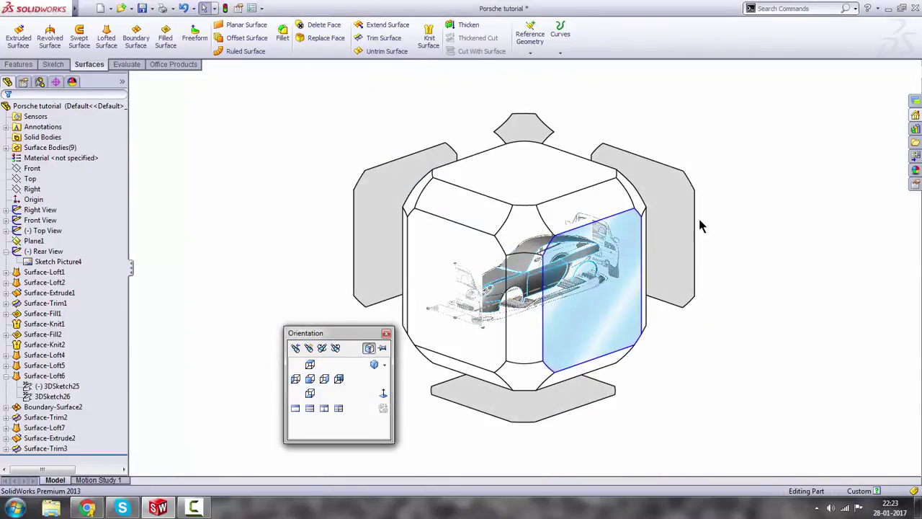
left_click(653, 270)
scroll(653, 270, "down", 2)
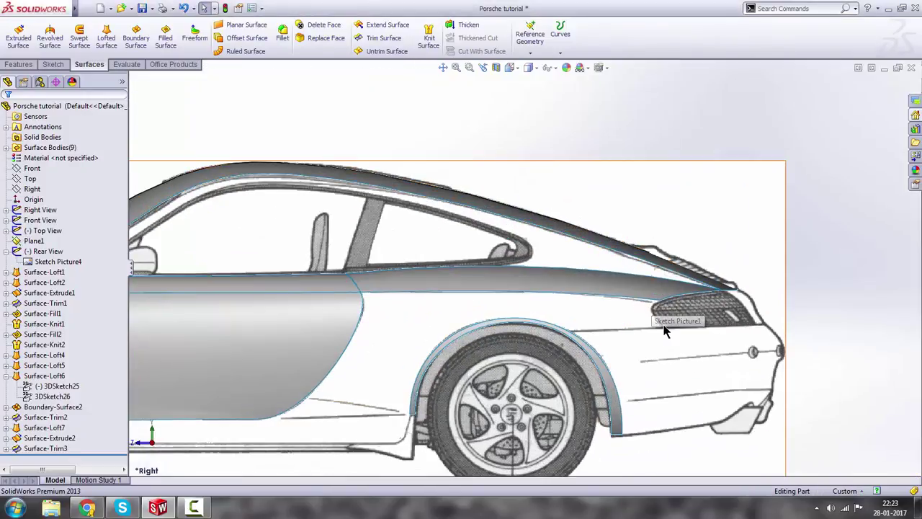
scroll(638, 330, "up", 2)
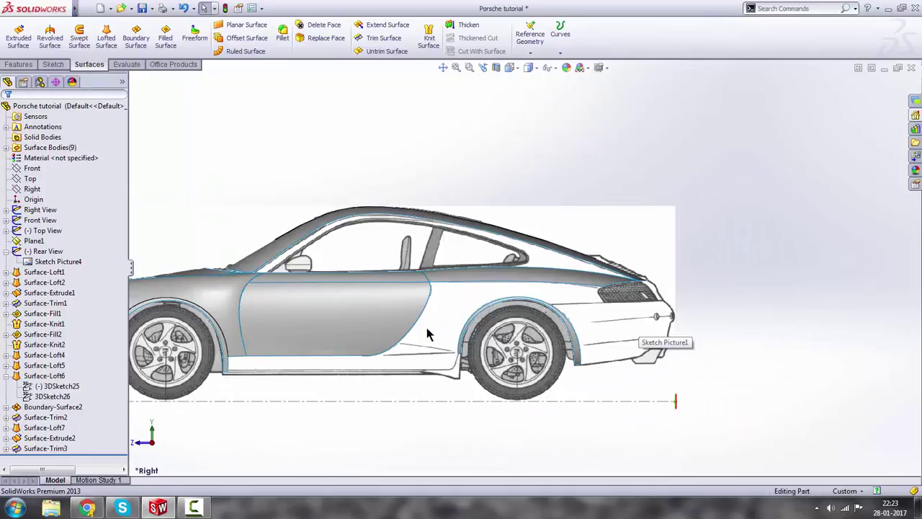
scroll(461, 310, "down", 2)
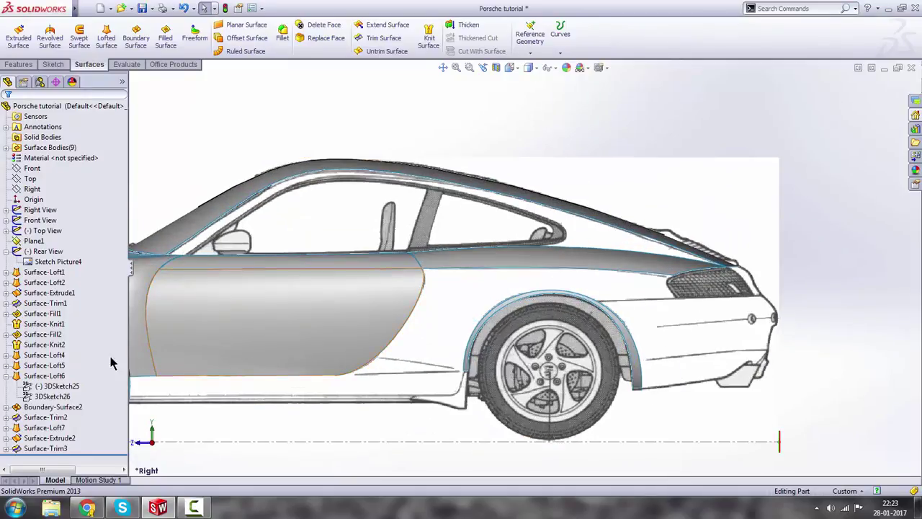
Show the rear light outline sketch (3DSketch31) belonging to the loft that runs from the door to the rear light.
left_click(6, 375)
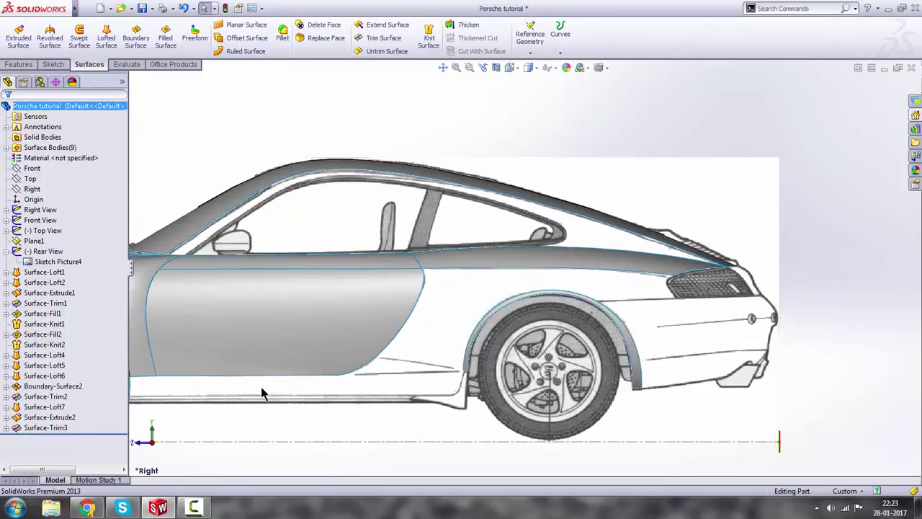
left_click(677, 266)
left_click(6, 407)
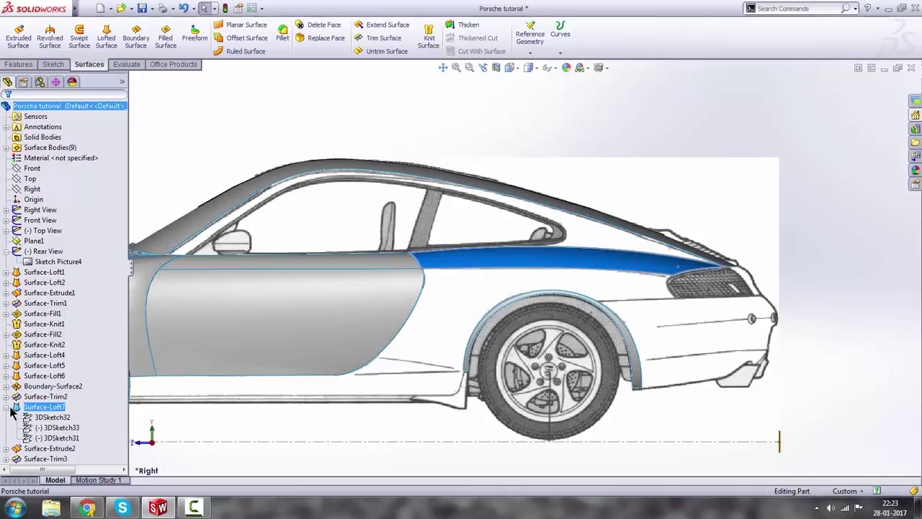
left_click(52, 438)
left_click(57, 419)
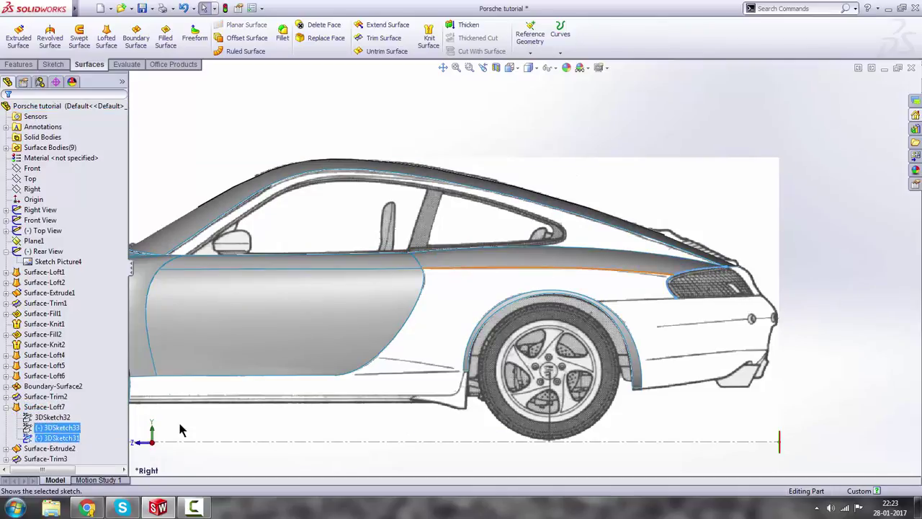
scroll(519, 412, "up", 2)
scroll(640, 301, "down", 3)
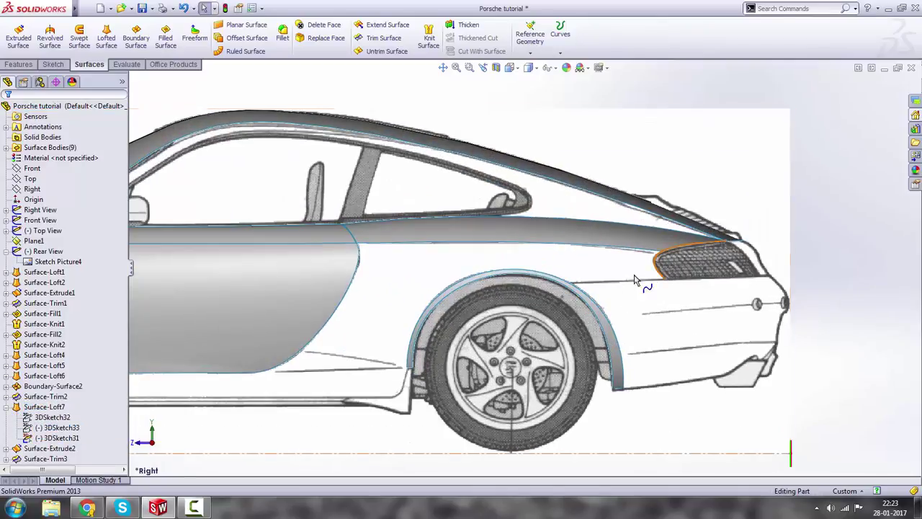
scroll(515, 287, "up", 2)
scroll(404, 331, "down", 2)
scroll(488, 254, "up", 1)
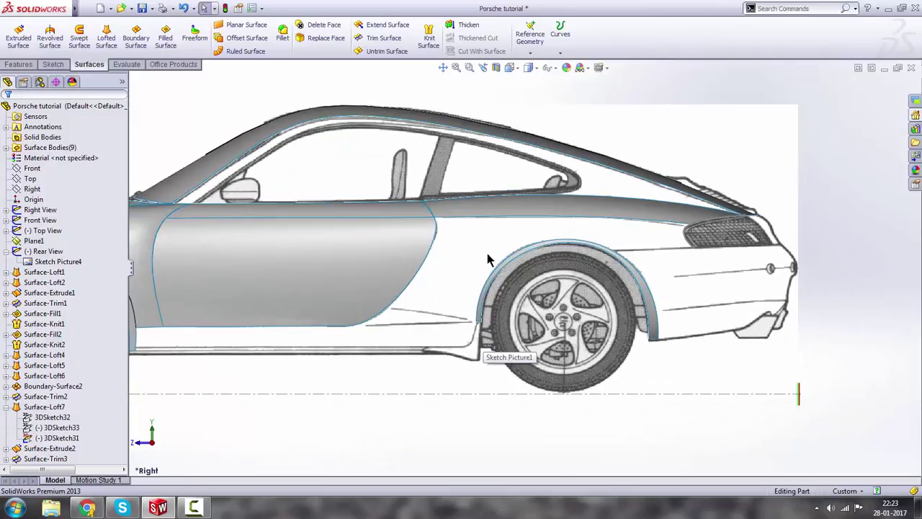
scroll(488, 259, "up", 2)
scroll(582, 245, "down", 2)
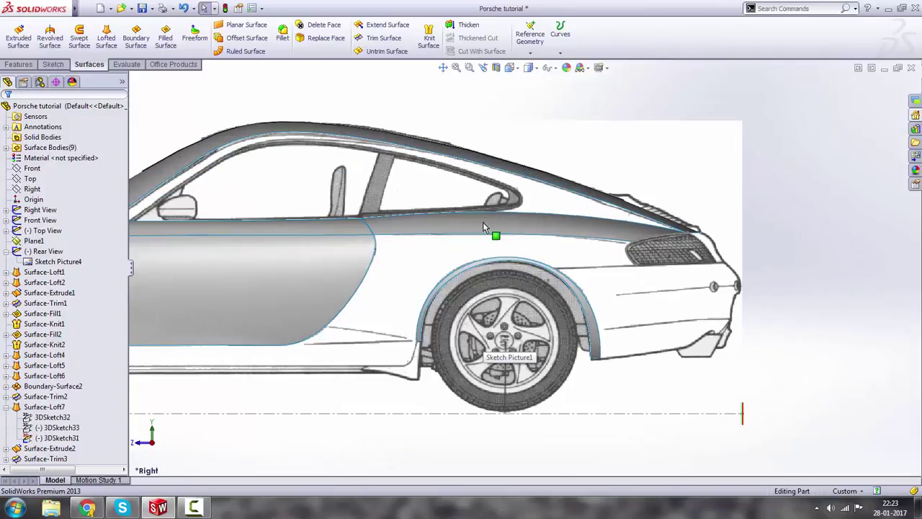
Start a 3D sketch and draw a two-point spline from the rear light outline's lower end to the wheel arch strip's outer edge.
left_click(52, 64)
left_click(14, 52)
left_click(36, 75)
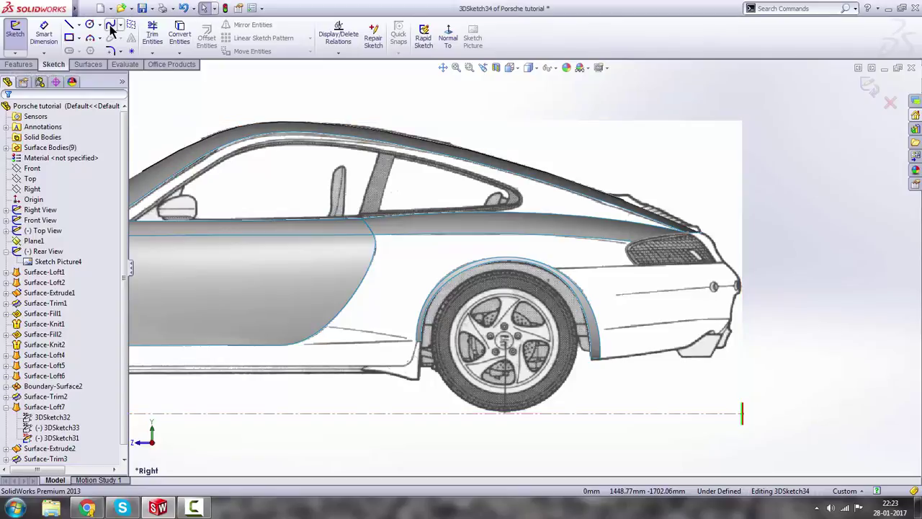
scroll(527, 220, "down", 2)
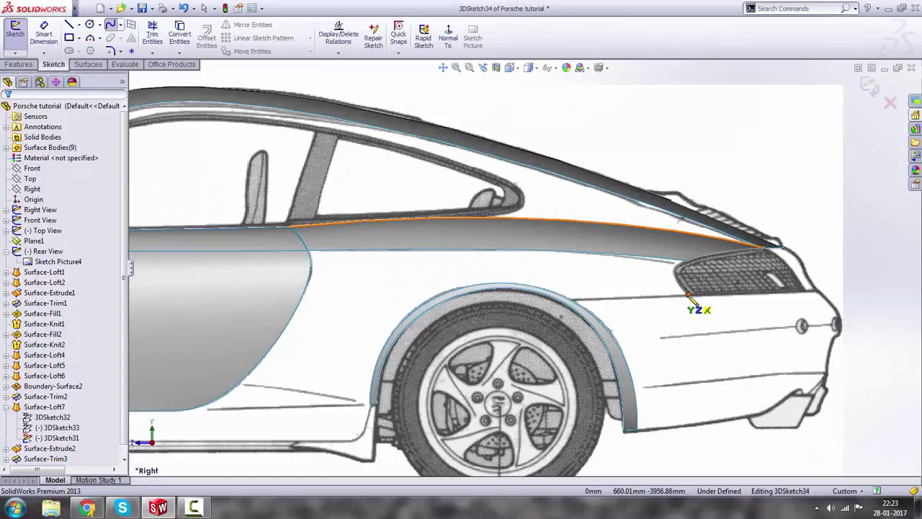
left_click(690, 295)
left_click(571, 301)
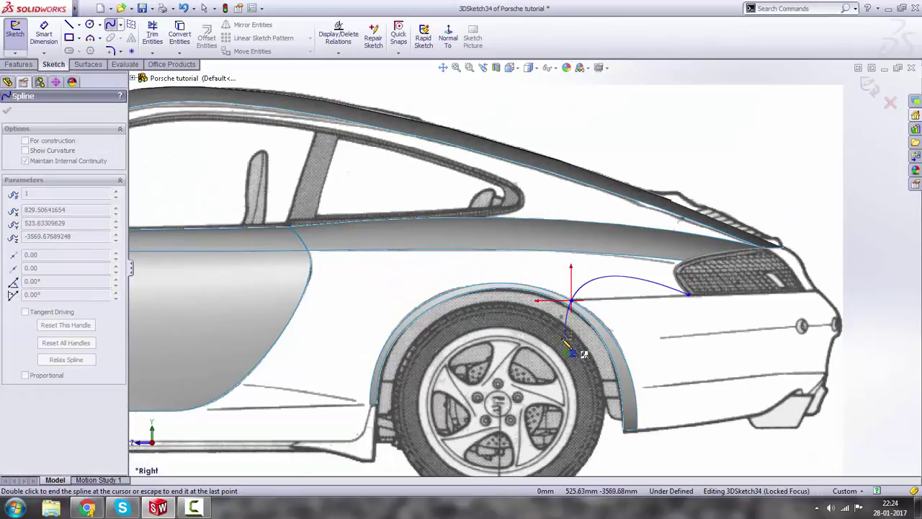
key("Escape")
Bow the rear light to wheel arch spline outward in the Top view along the blueprint's body outline and close the 3D sketch.
scroll(528, 328, "up", 2)
key("space")
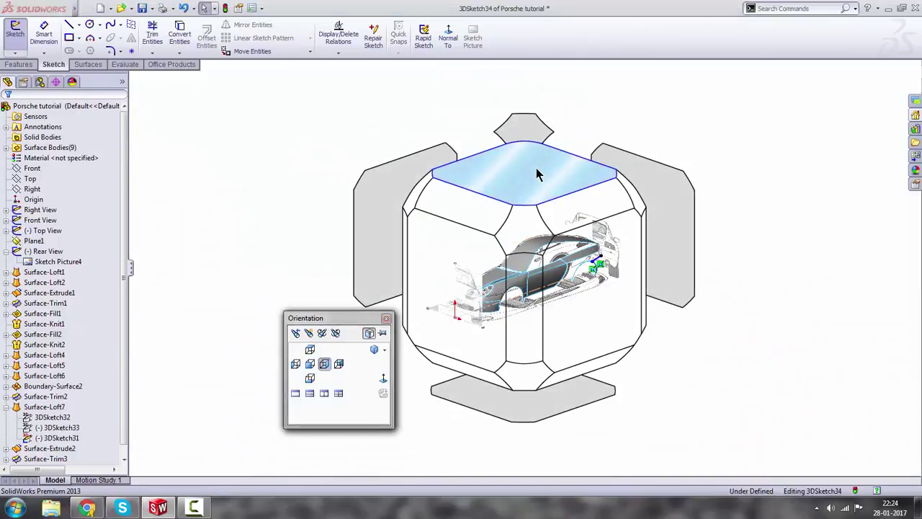
left_click(535, 173)
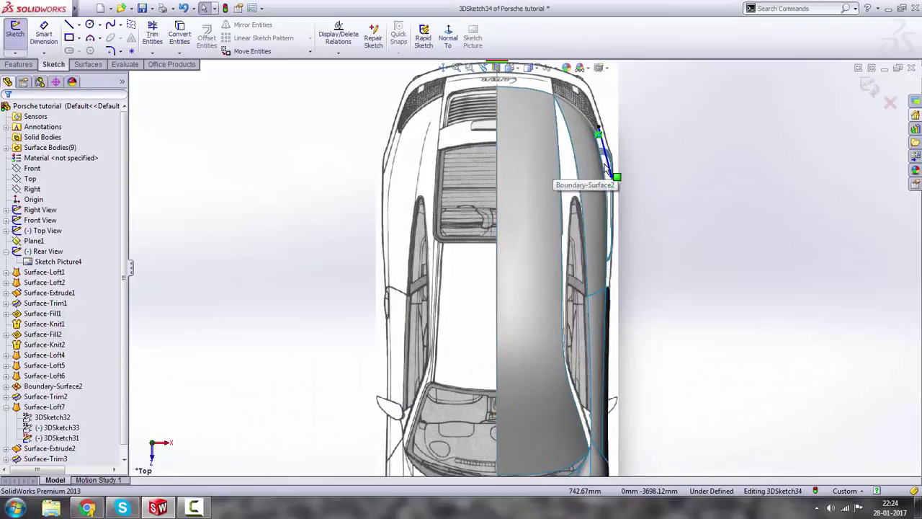
scroll(607, 169, "down", 5)
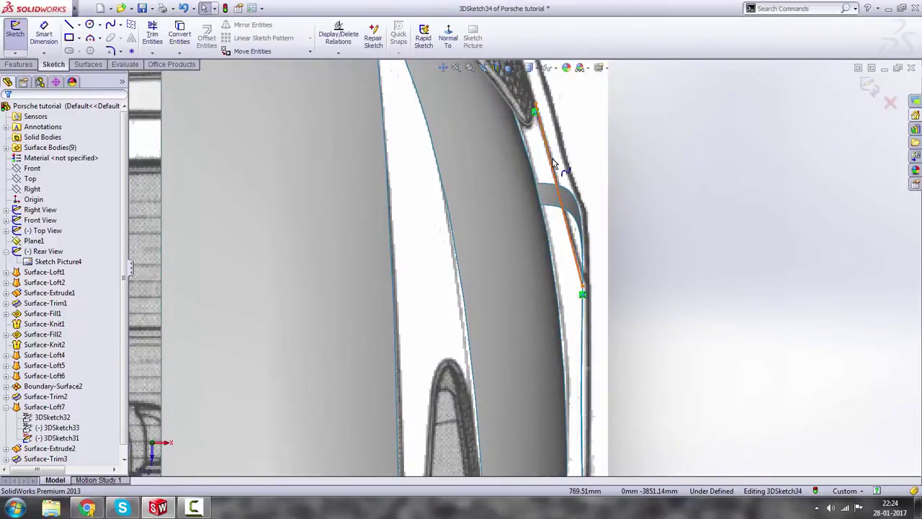
left_click(555, 165)
left_click_drag(554, 177, 581, 232)
left_click(672, 231)
key("space")
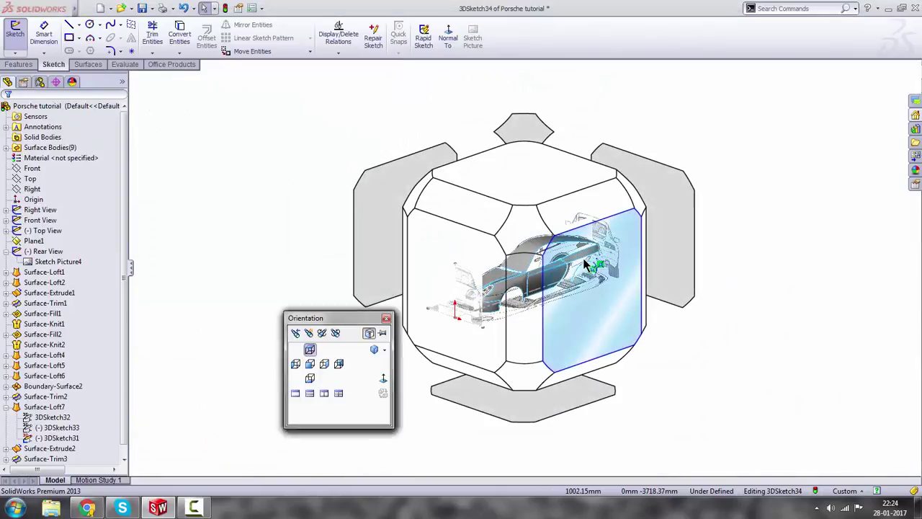
left_click(587, 260)
scroll(623, 260, "down", 3)
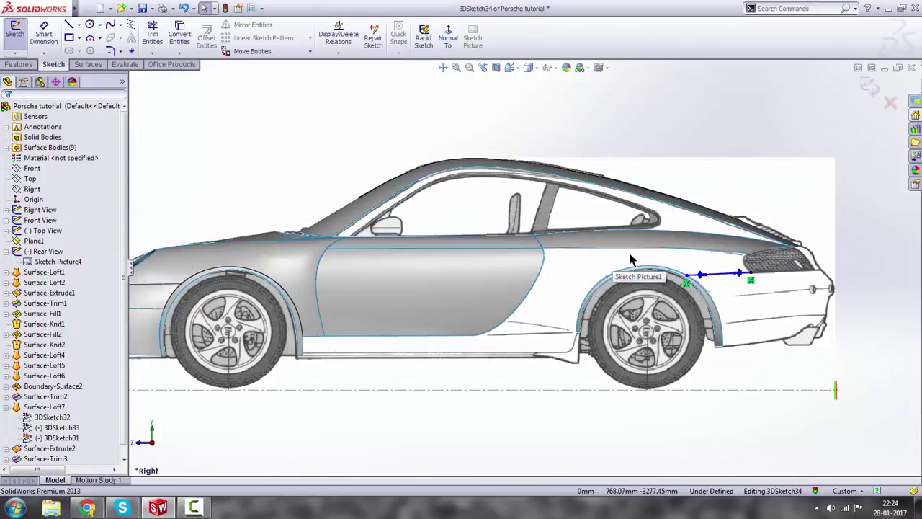
scroll(632, 255, "up", 3)
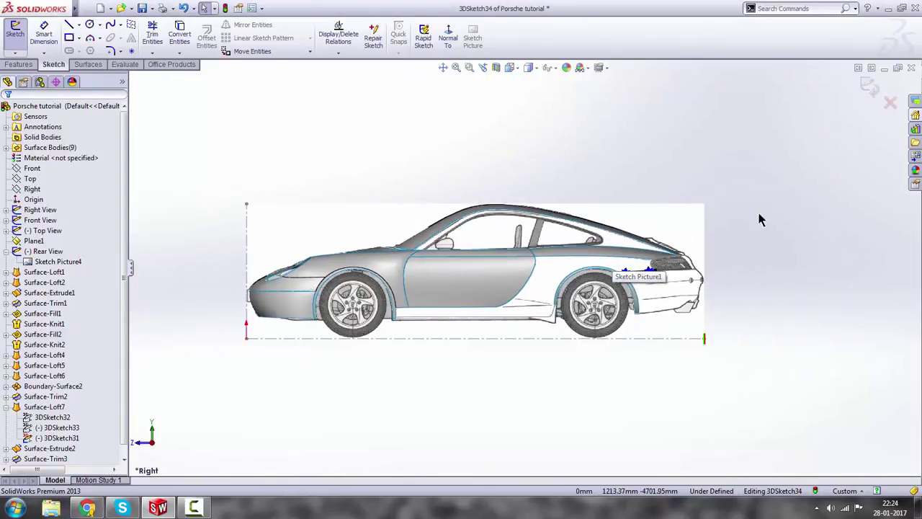
left_click(867, 84)
Start a 3D sketch and draw a two-point spline from the door's lower rear corner to the wheel arch strip's front lower end.
scroll(736, 247, "down", 2)
scroll(475, 253, "down", 4)
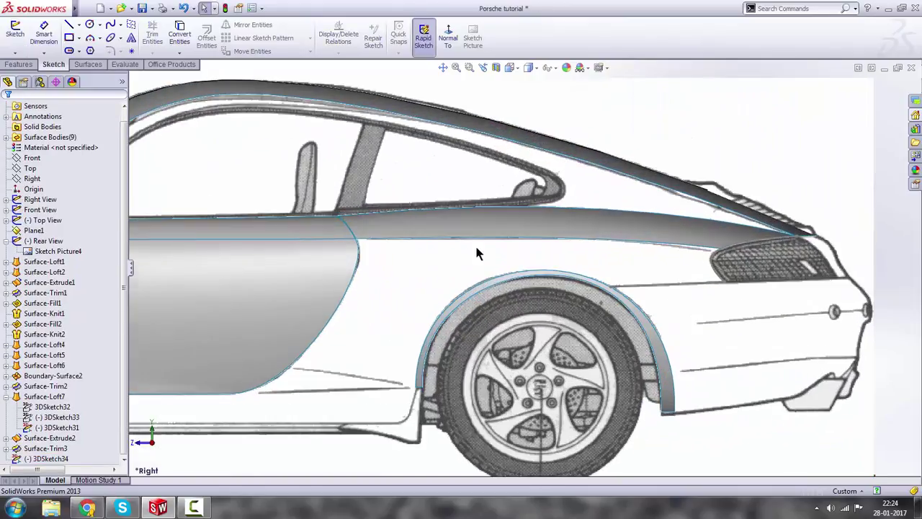
left_click(15, 53)
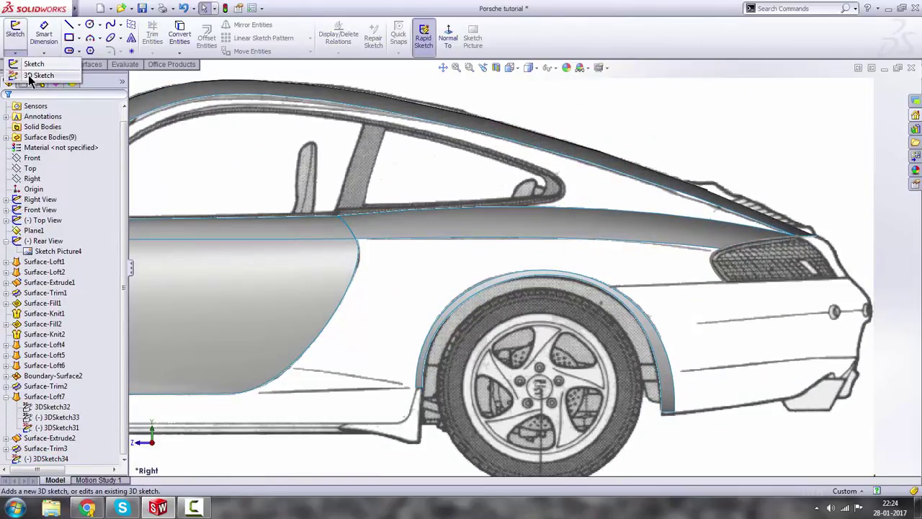
left_click(27, 74)
scroll(470, 301, "up", 2)
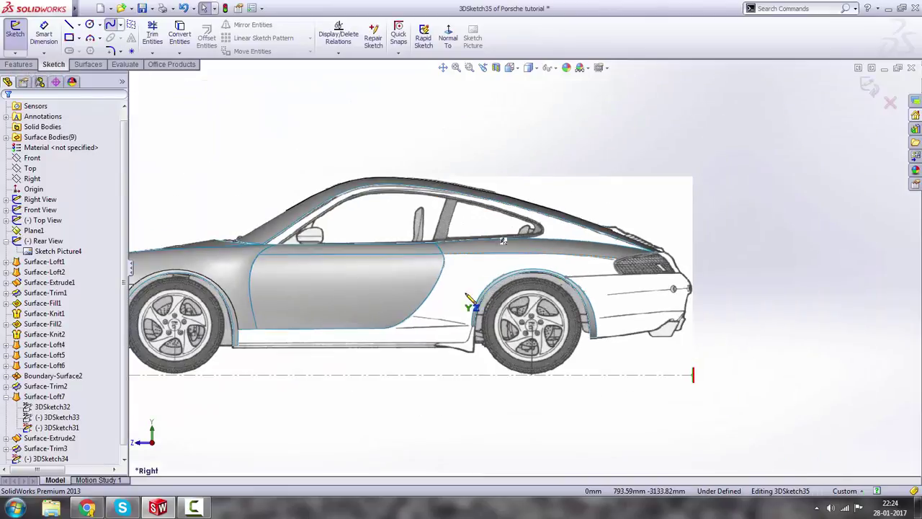
scroll(401, 336, "down", 4)
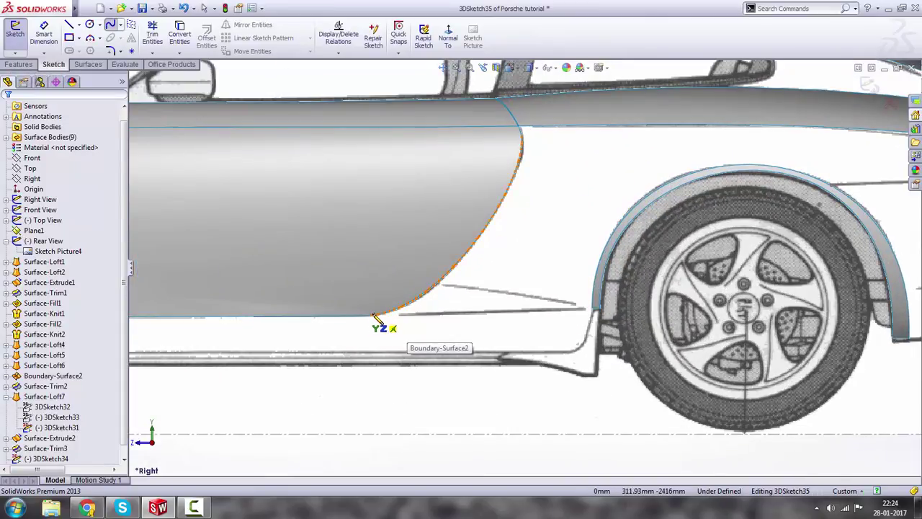
left_click(369, 316)
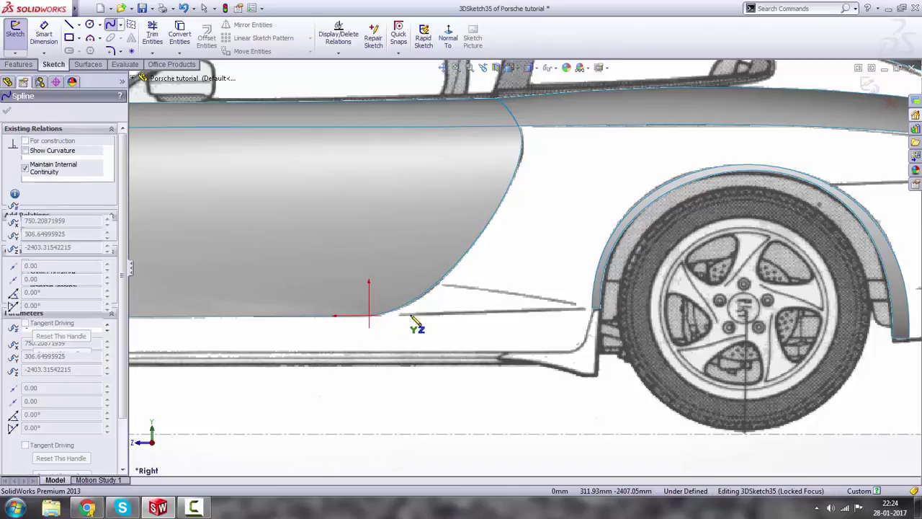
left_click(595, 314)
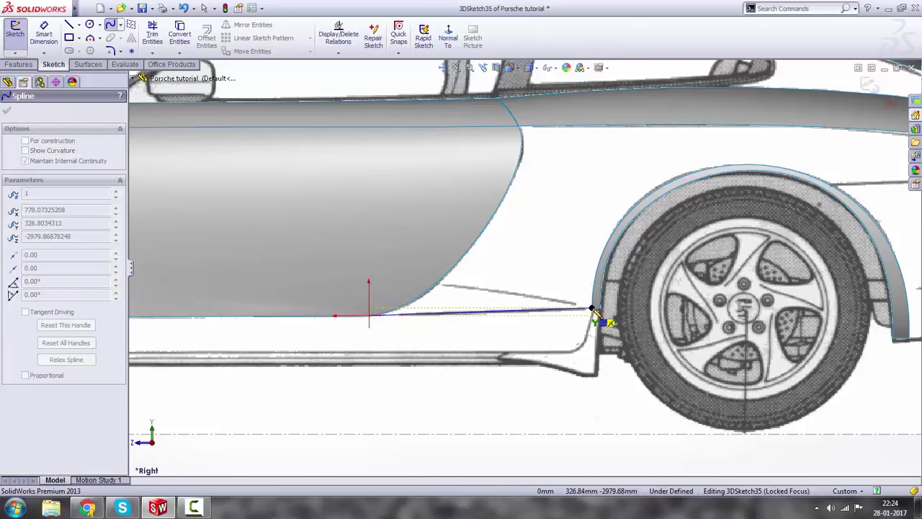
key("Escape")
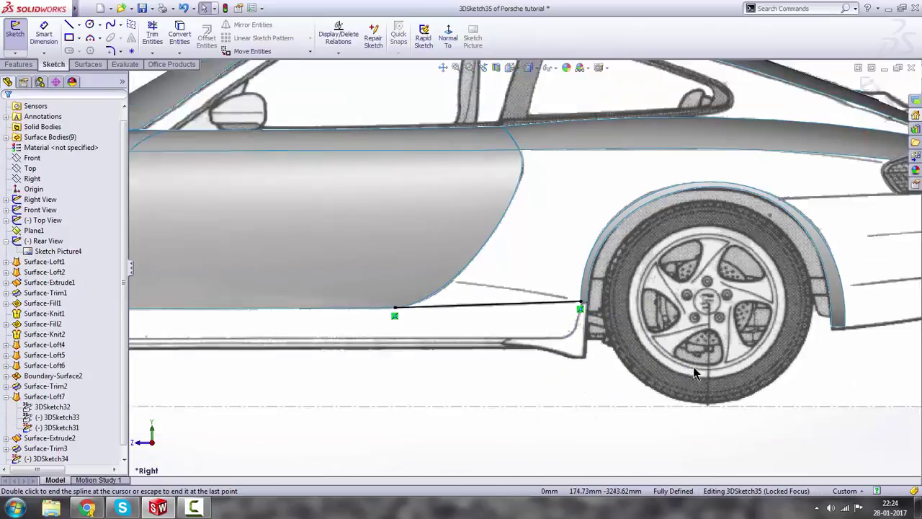
Check the spline between the door and the wheel arch in the Top and Right views and close its 3D sketch.
scroll(648, 360, "up", 3)
key("space")
key("ctrl+7")
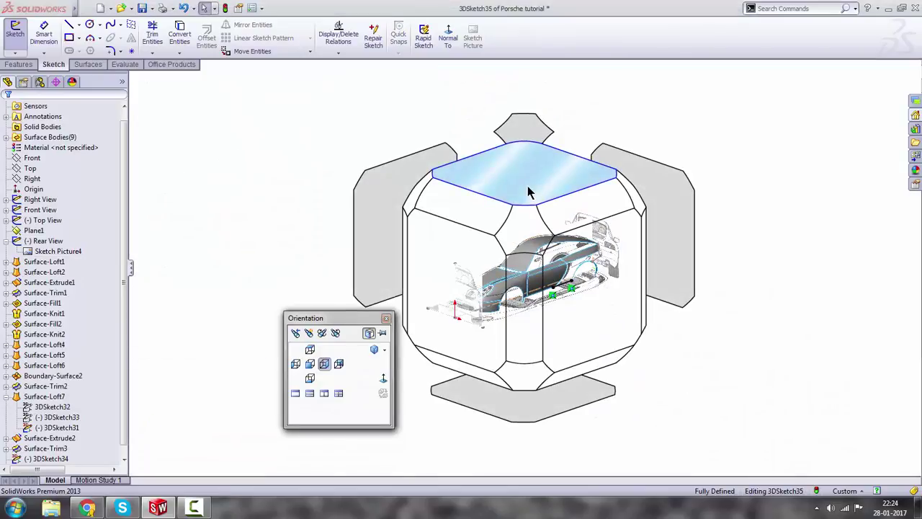
left_click(527, 191)
scroll(562, 238, "down", 6)
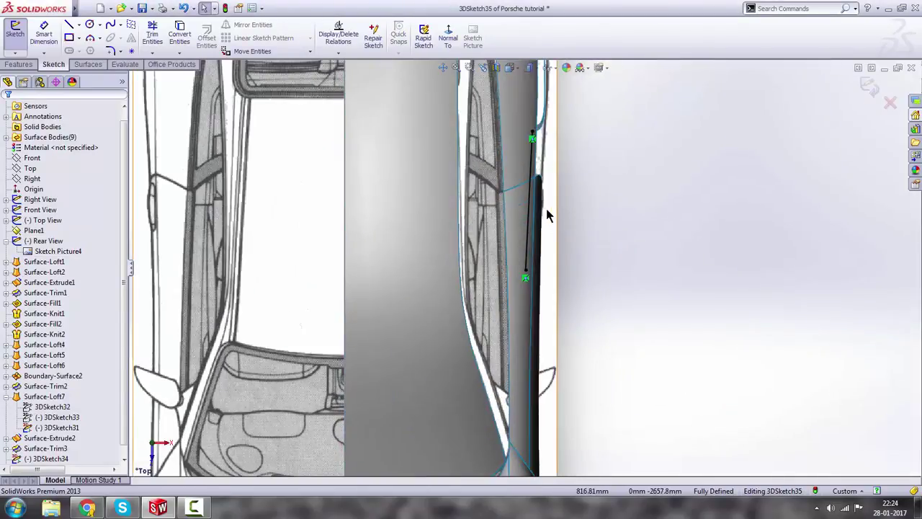
key("space")
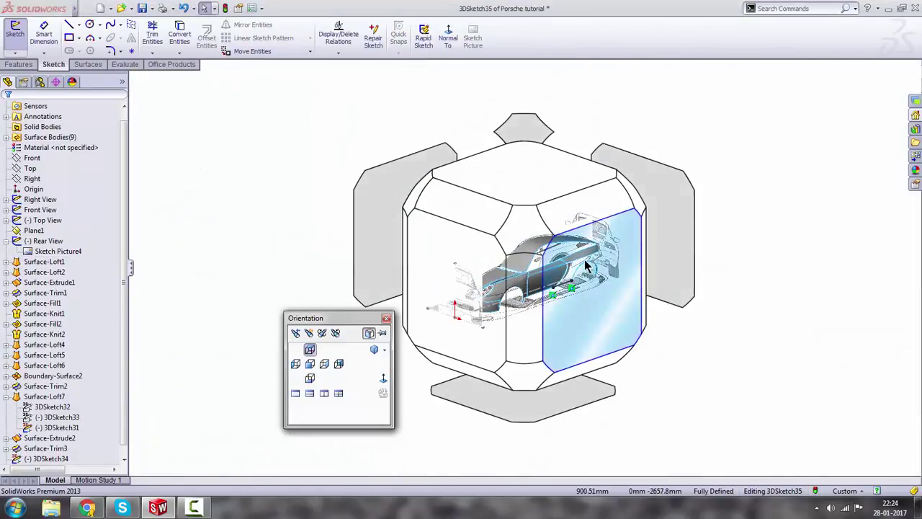
left_click(585, 260)
scroll(627, 262, "down", 3)
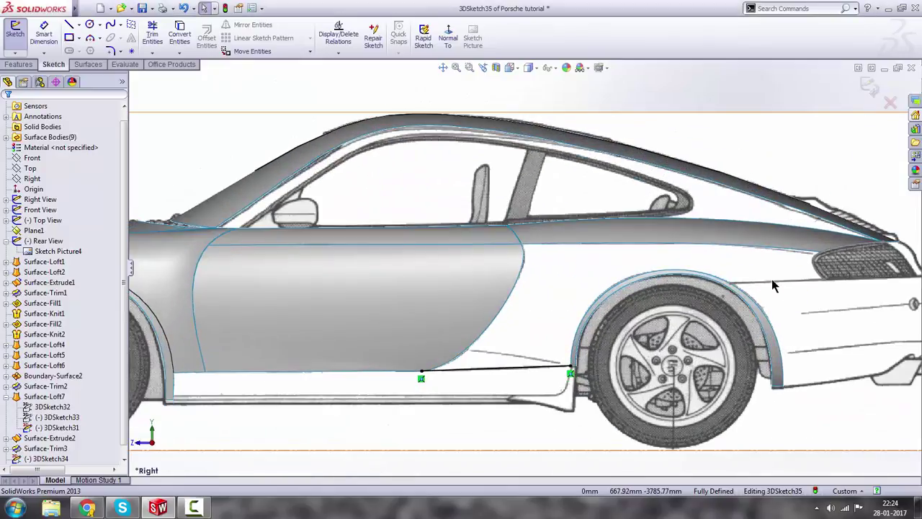
scroll(771, 286, "up", 3)
left_click(869, 86)
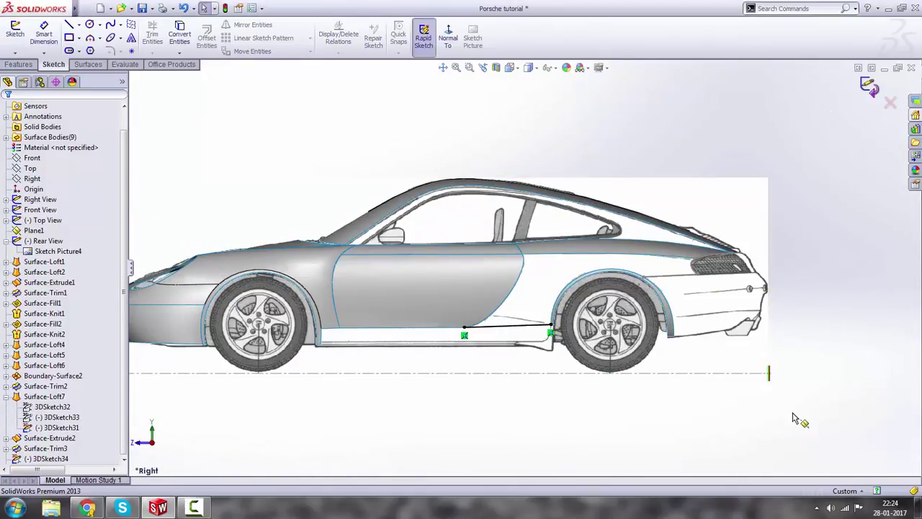
Try to fill the rear side panel bounded by the door edge, both connecting splines, wheel arch edge, rear light outline and upper loft's lower edge.
scroll(704, 261, "down", 5)
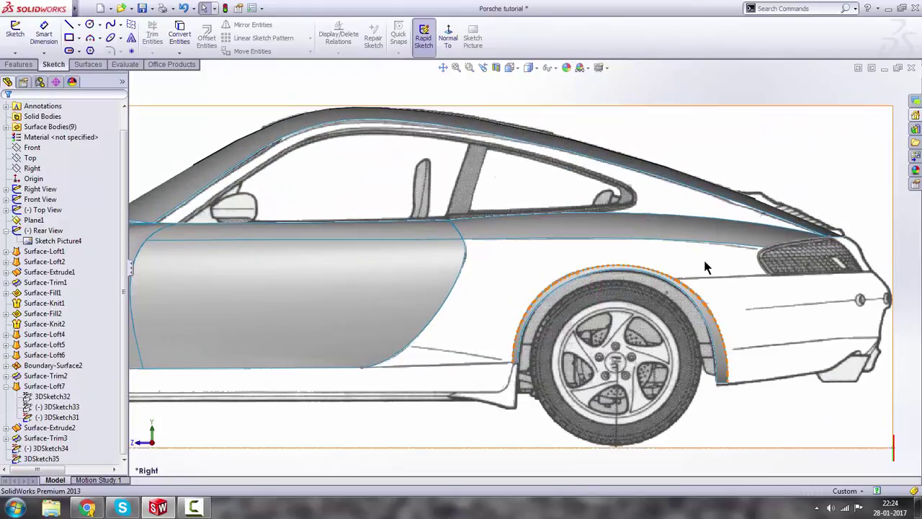
scroll(444, 267, "up", 2)
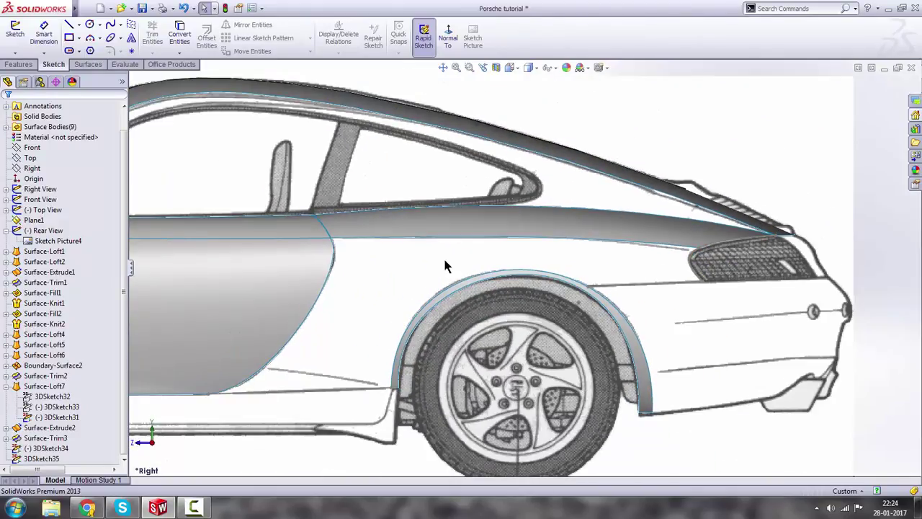
left_click(81, 64)
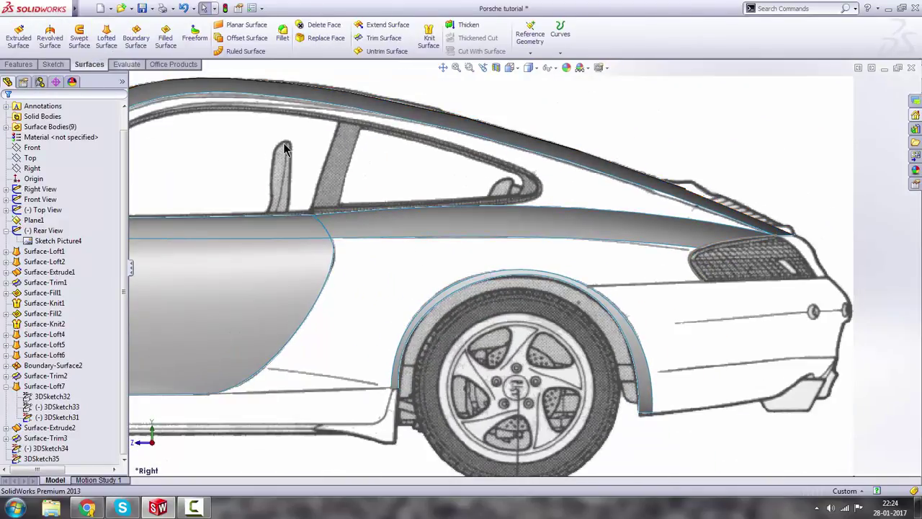
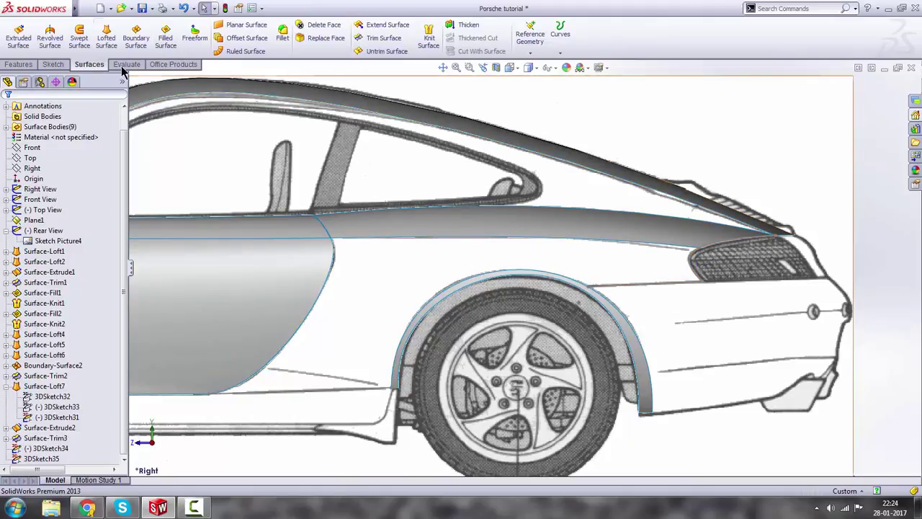
left_click(164, 38)
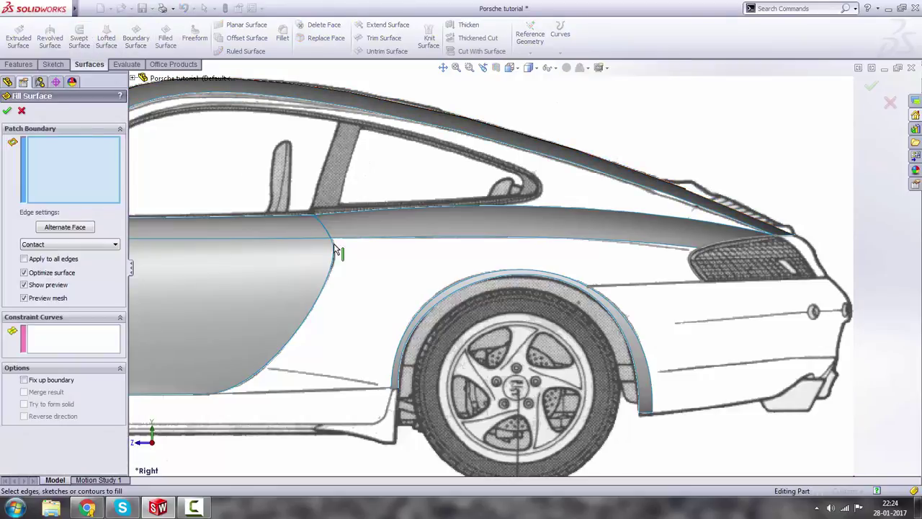
scroll(344, 298, "up", 2)
scroll(426, 316, "down", 3)
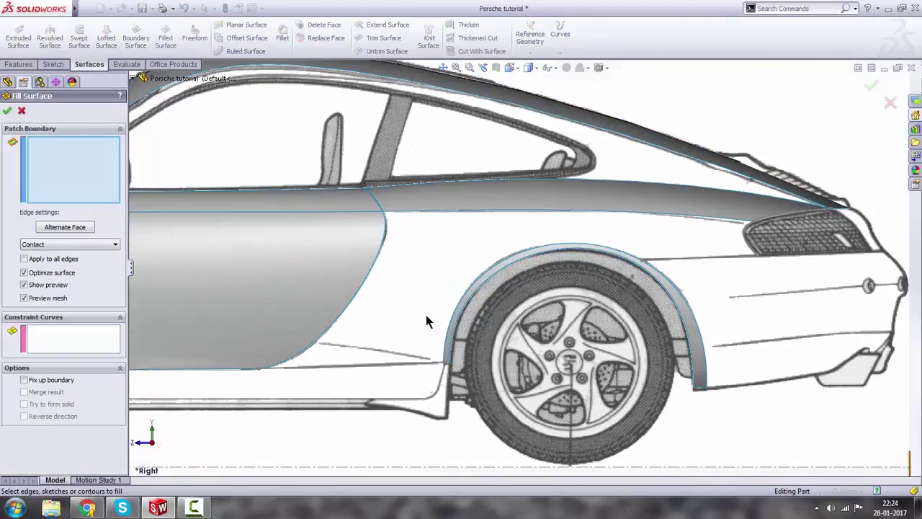
left_click(365, 287)
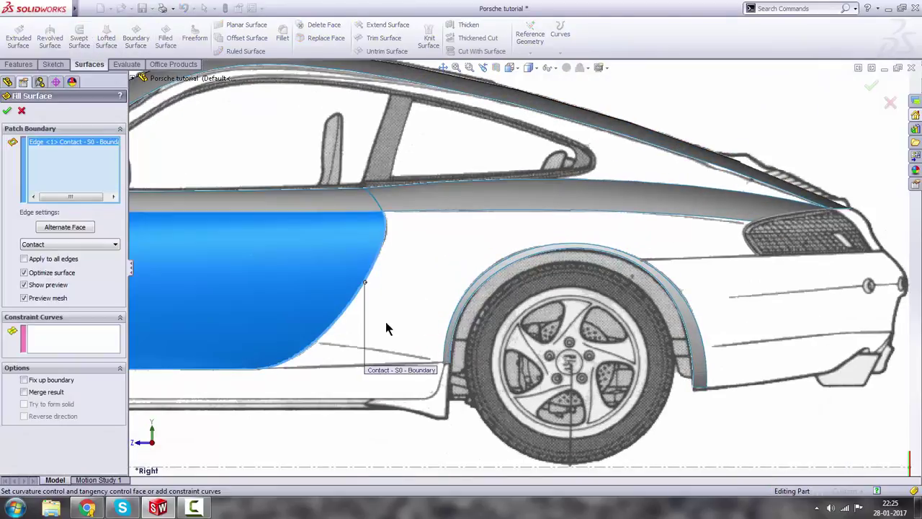
left_click(354, 367)
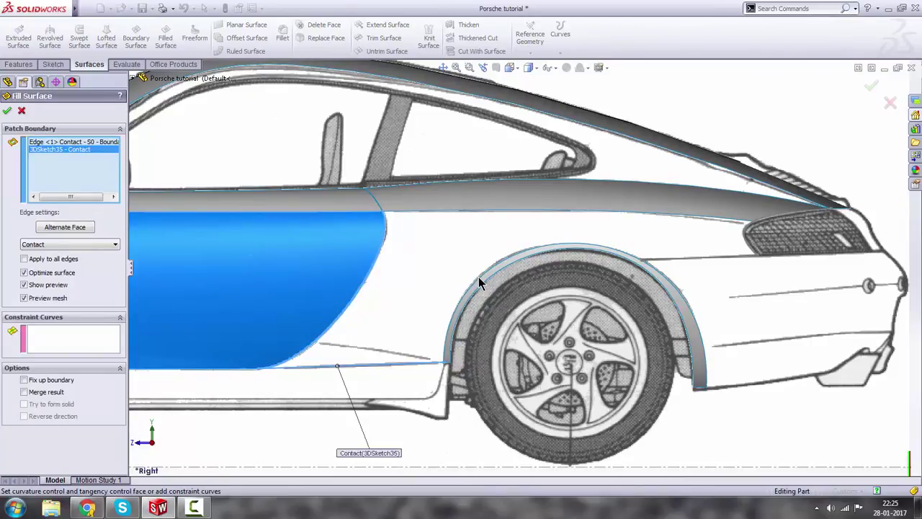
left_click(478, 277)
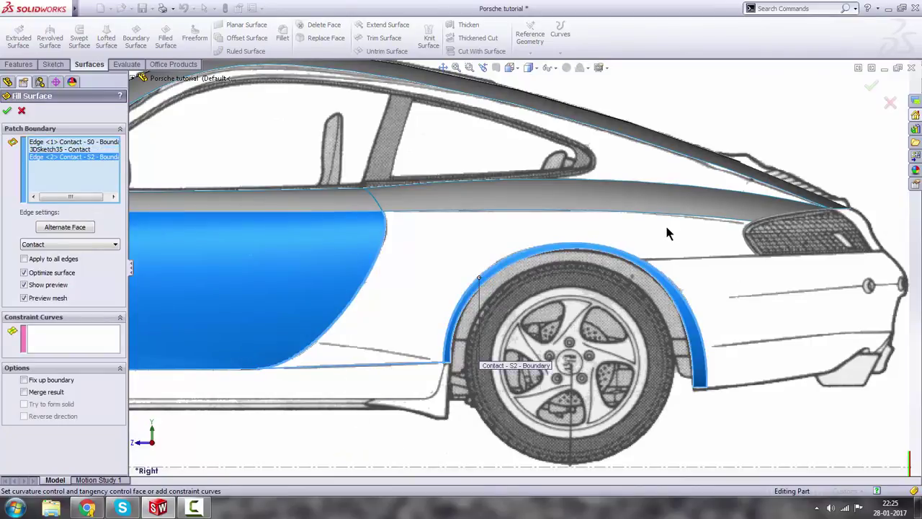
left_click(690, 260)
left_click(742, 239)
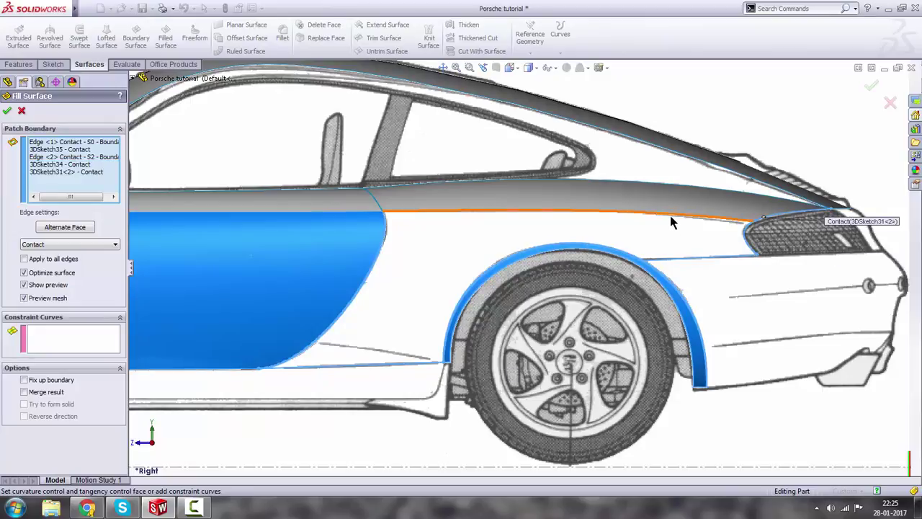
left_click(669, 216)
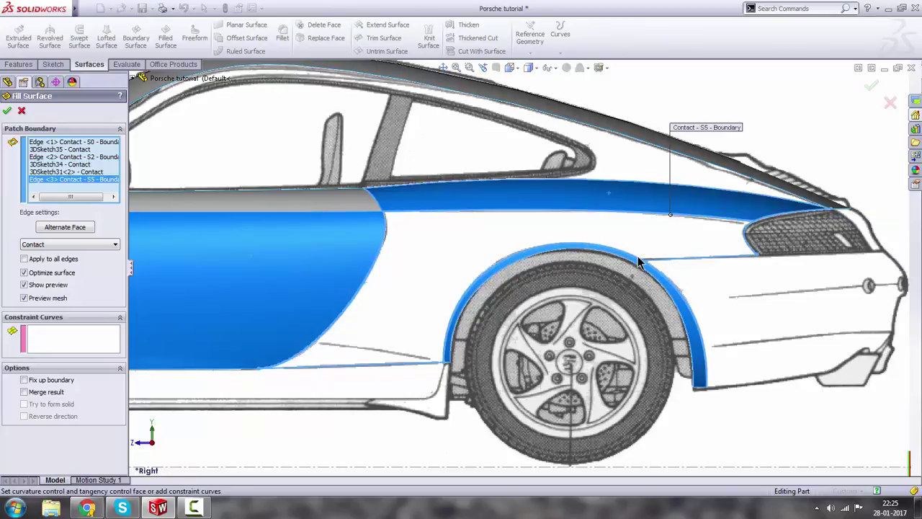
left_click(7, 110)
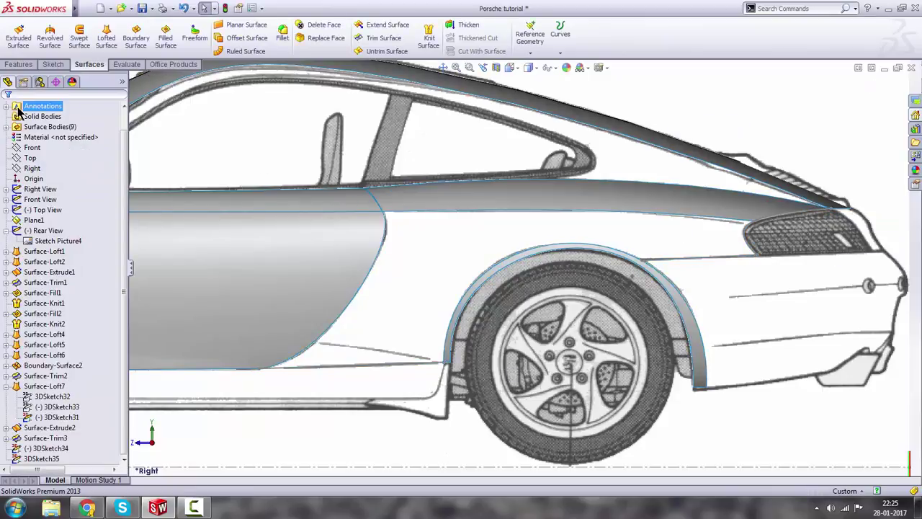
Start a 3D sketch and convert the upper loft's lower edge and the rear light outline spline into it.
scroll(766, 266, "down", 2)
scroll(764, 265, "up", 3)
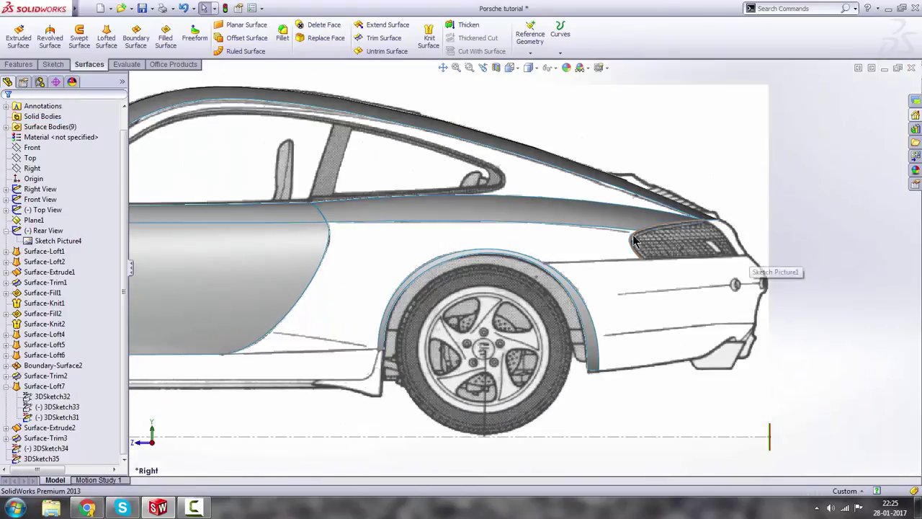
left_click(53, 64)
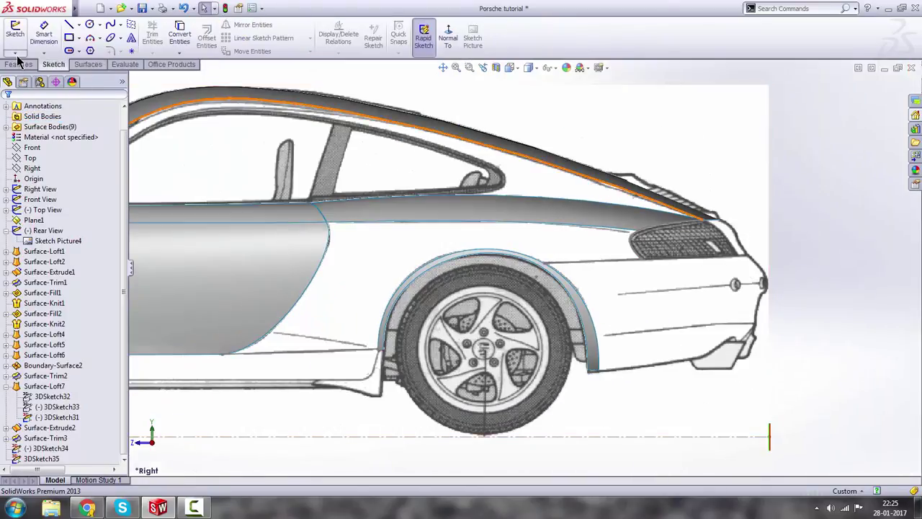
left_click(15, 53)
left_click(32, 74)
left_click(180, 40)
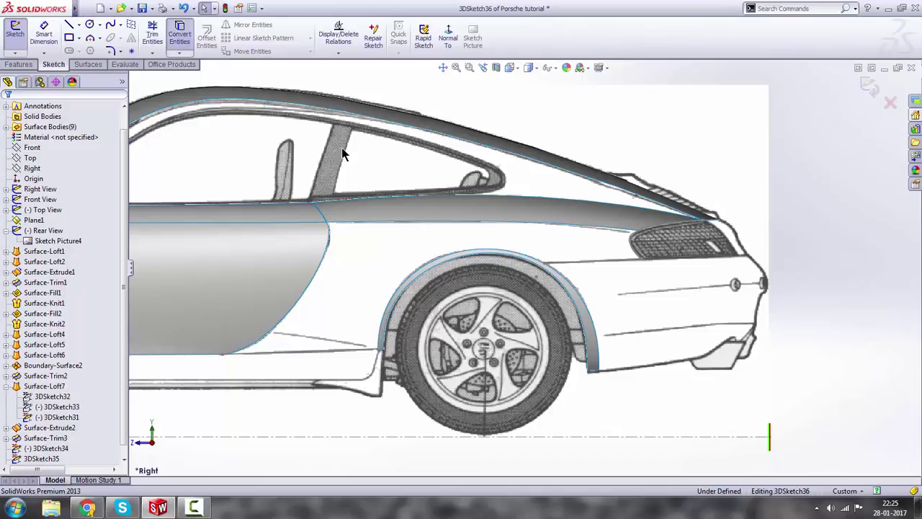
scroll(652, 248, "down", 2)
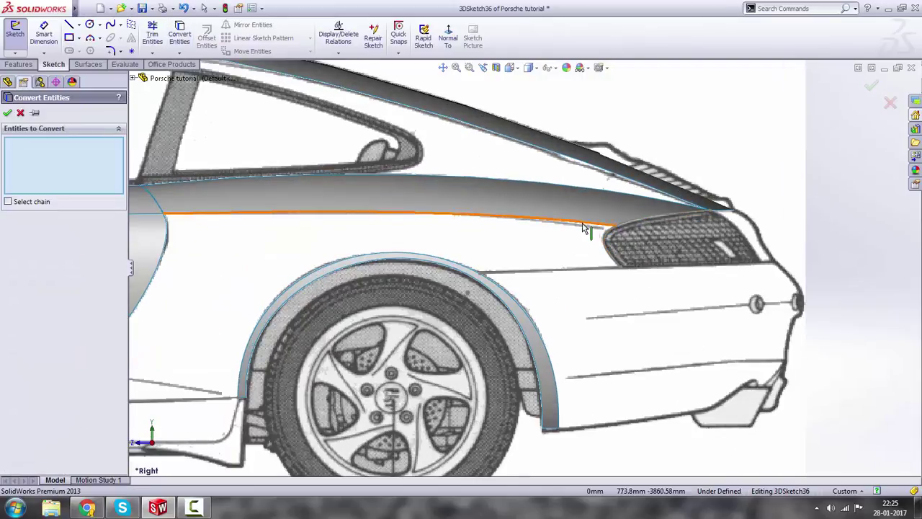
left_click(592, 232)
left_click(604, 246)
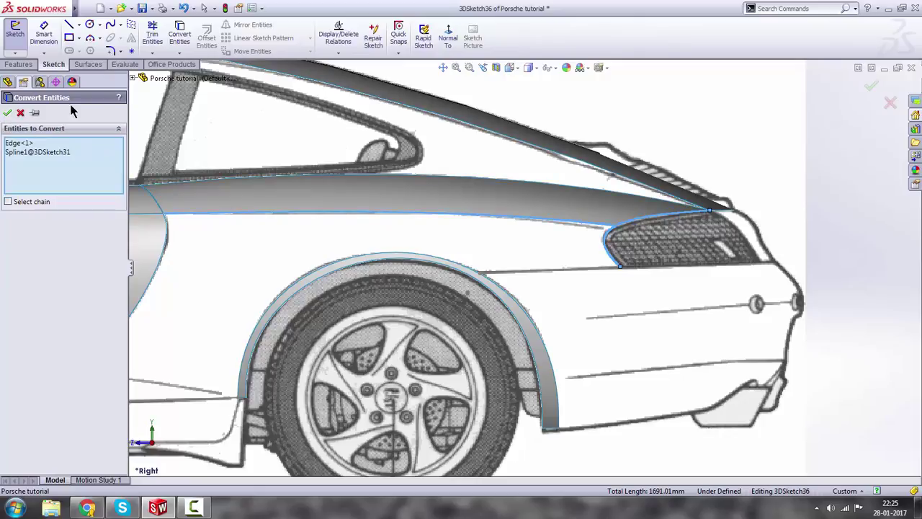
left_click(7, 112)
Trim the converted curves so only the rear light outline's front portion below the loft edge is kept, and close the 3D sketch.
left_click(157, 34)
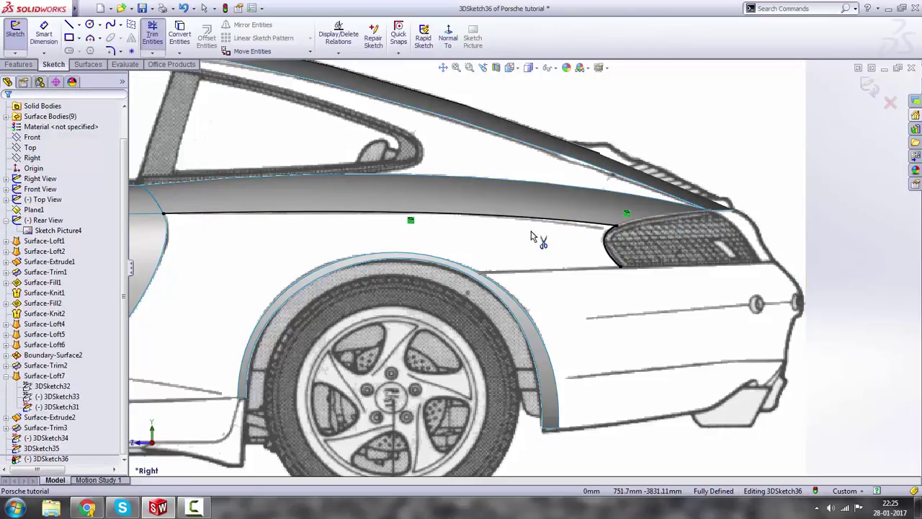
left_click(531, 216)
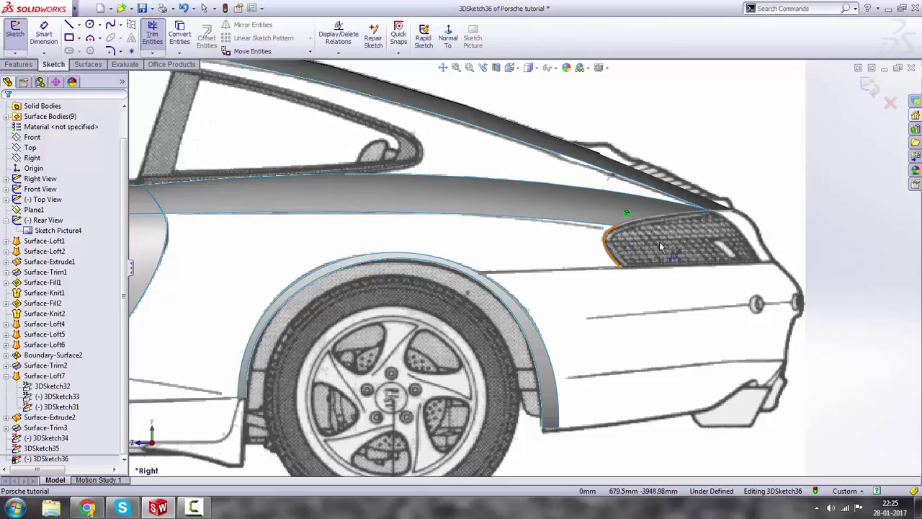
left_click(869, 87)
scroll(766, 201, "up", 2)
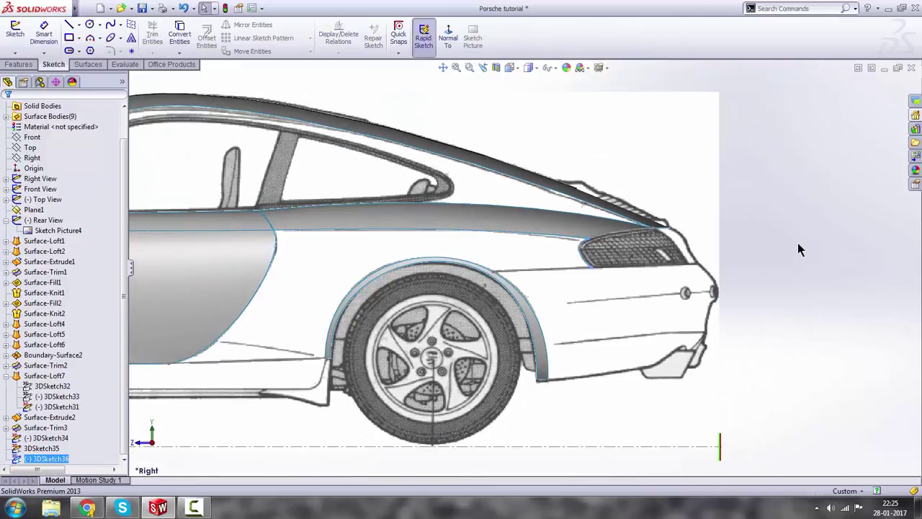
left_click(798, 245)
left_click(88, 64)
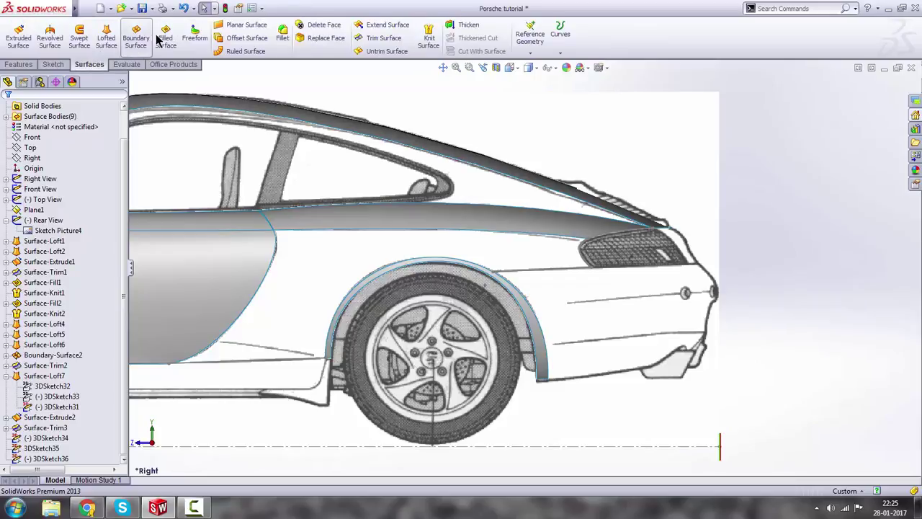
left_click(165, 36)
left_click(326, 234)
scroll(598, 248, "down", 3)
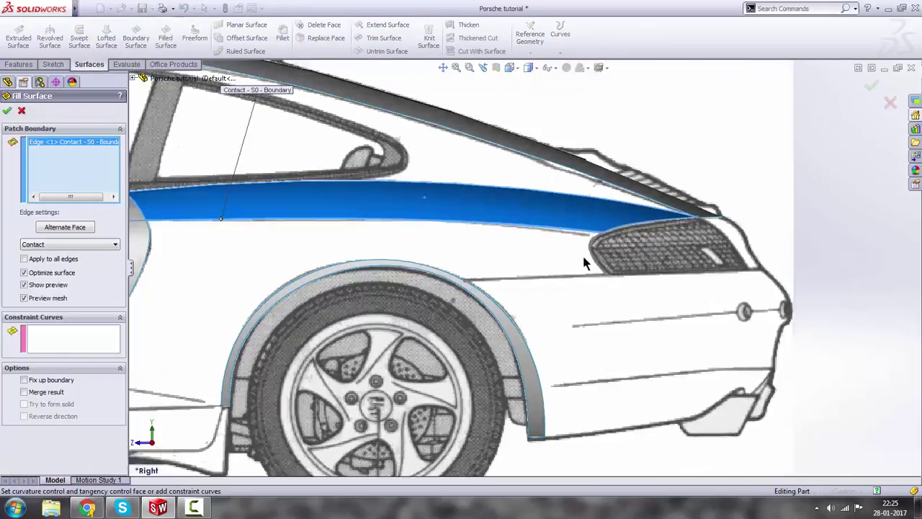
left_click(600, 244)
left_click(565, 284)
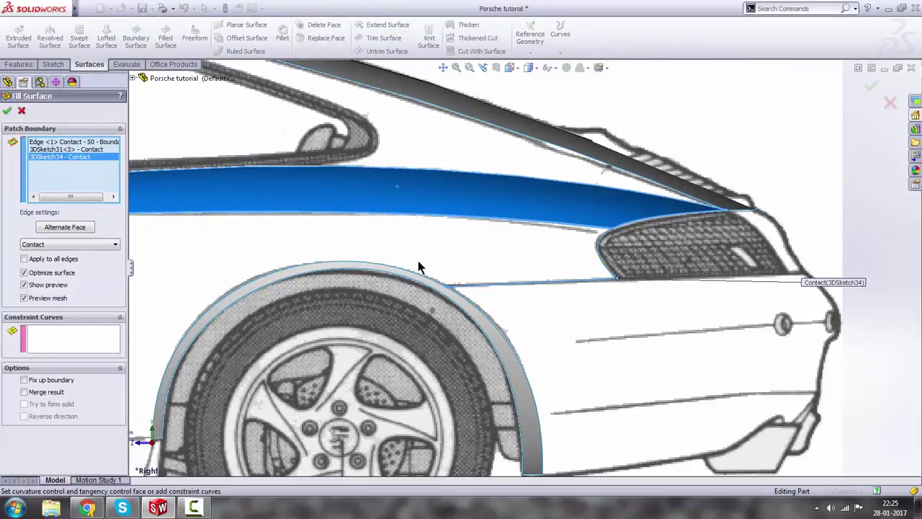
left_click(403, 272)
scroll(326, 299, "up", 3)
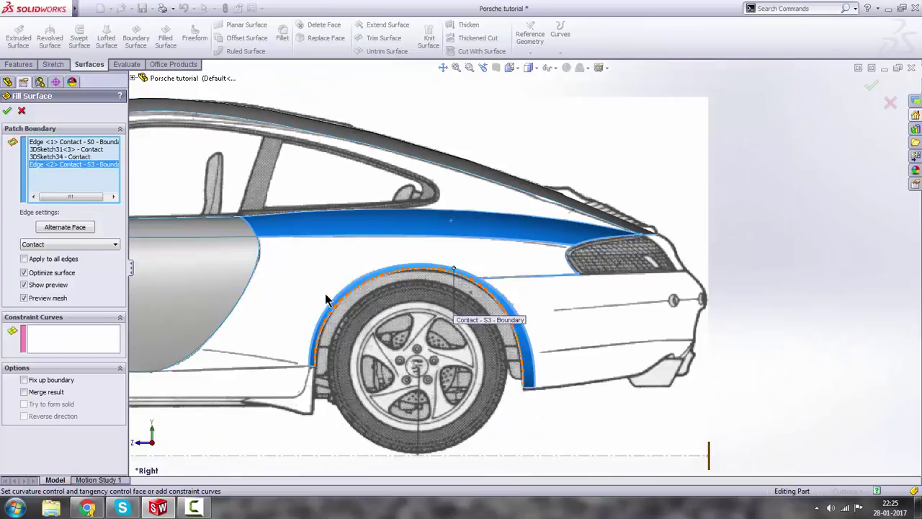
left_click(280, 370)
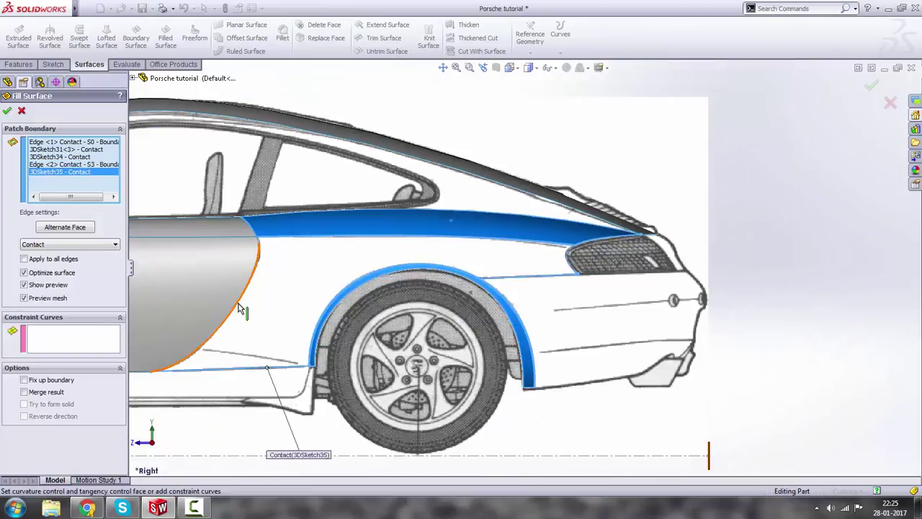
left_click(239, 308)
scroll(272, 269, "down", 4)
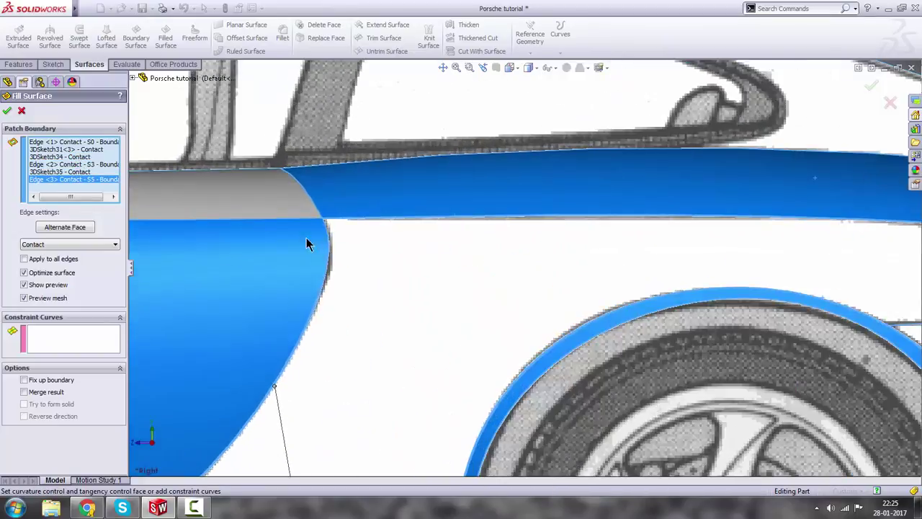
left_click(326, 228)
scroll(401, 263, "up", 3)
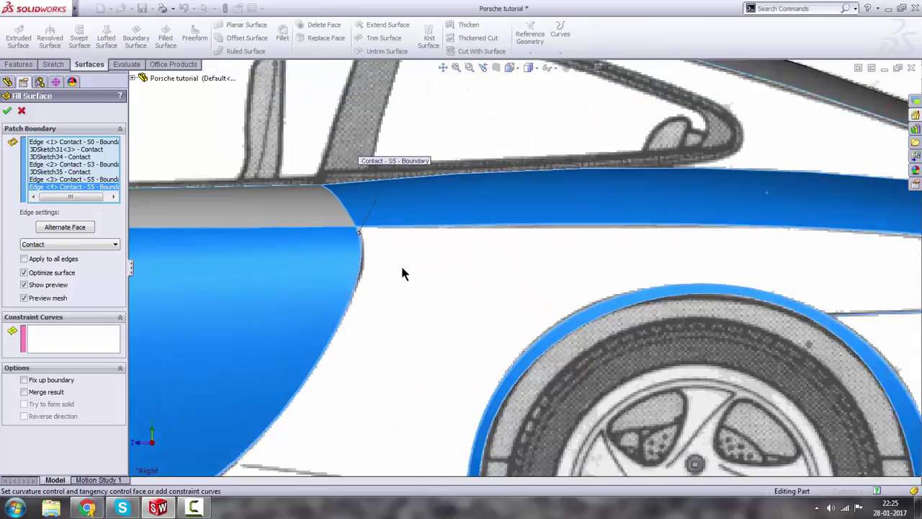
scroll(432, 301, "up", 2)
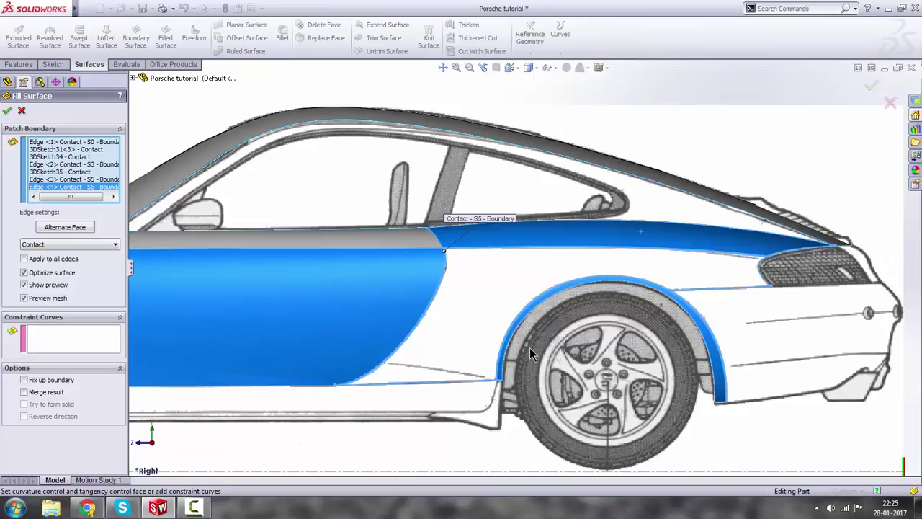
left_click(21, 111)
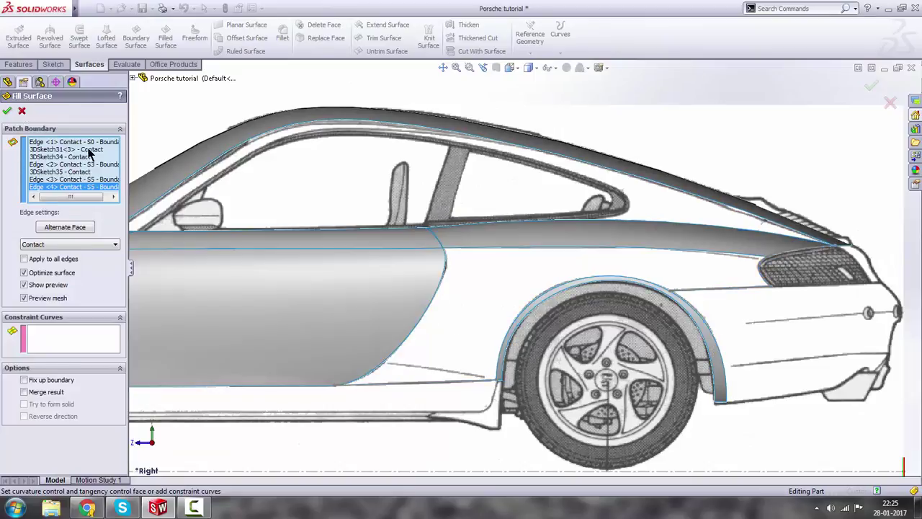
Inspect the door's rear edge segments around the corner where the door meets the upper loft.
scroll(467, 265, "down", 3)
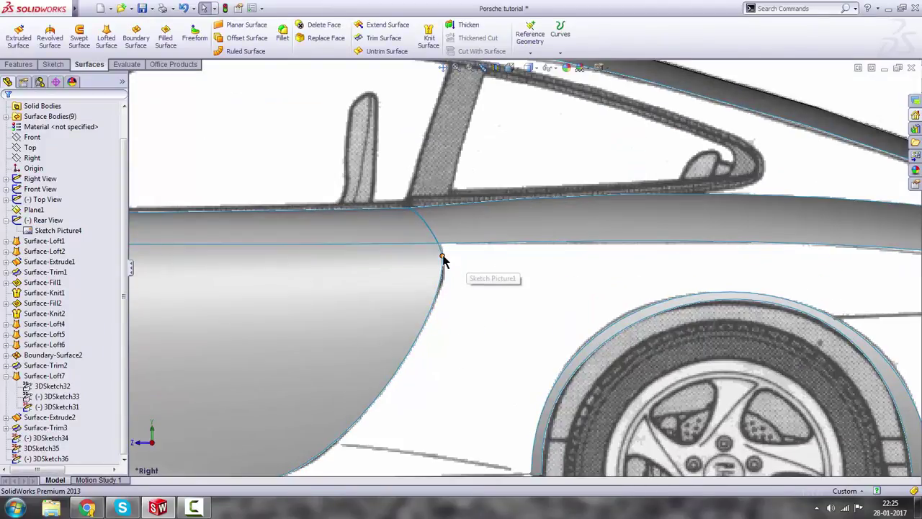
scroll(443, 261, "up", 3)
scroll(474, 261, "down", 4)
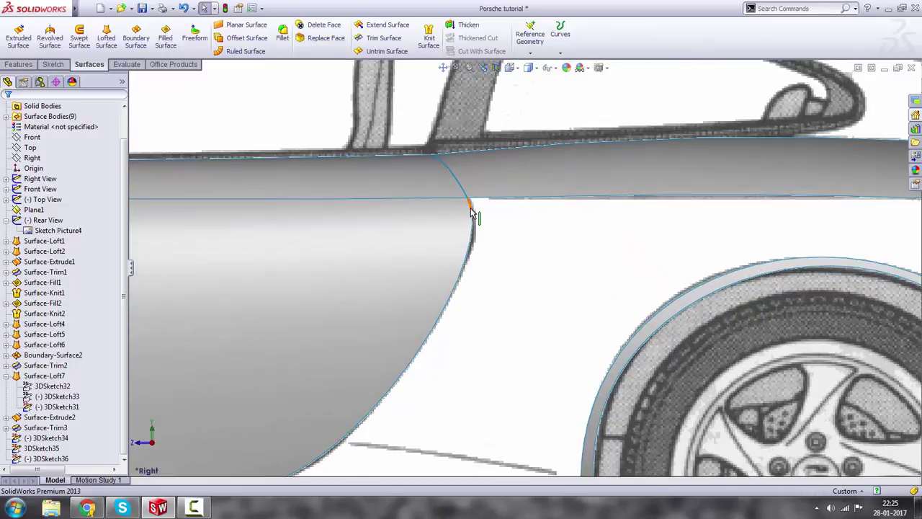
left_click(471, 209)
scroll(475, 309, "up", 3)
scroll(496, 389, "down", 2)
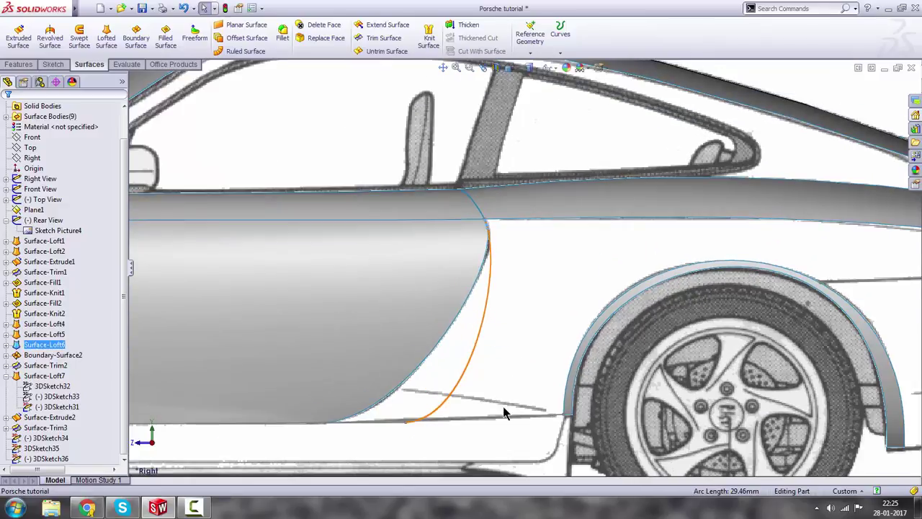
scroll(486, 368, "up", 2)
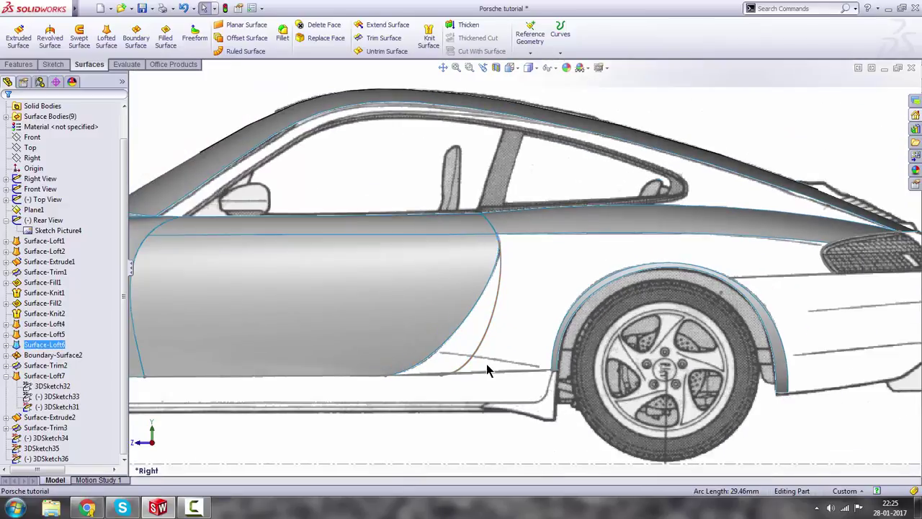
left_click(467, 440)
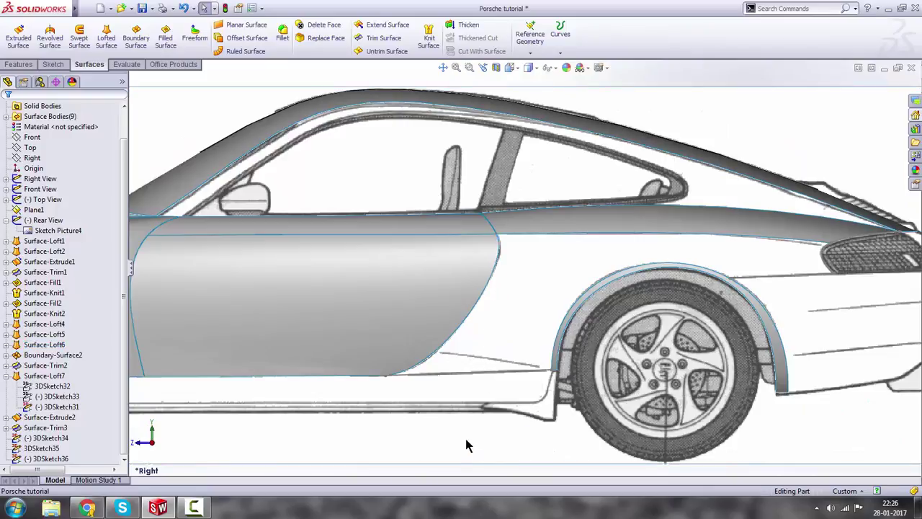
left_click(164, 37)
scroll(576, 273, "down", 4)
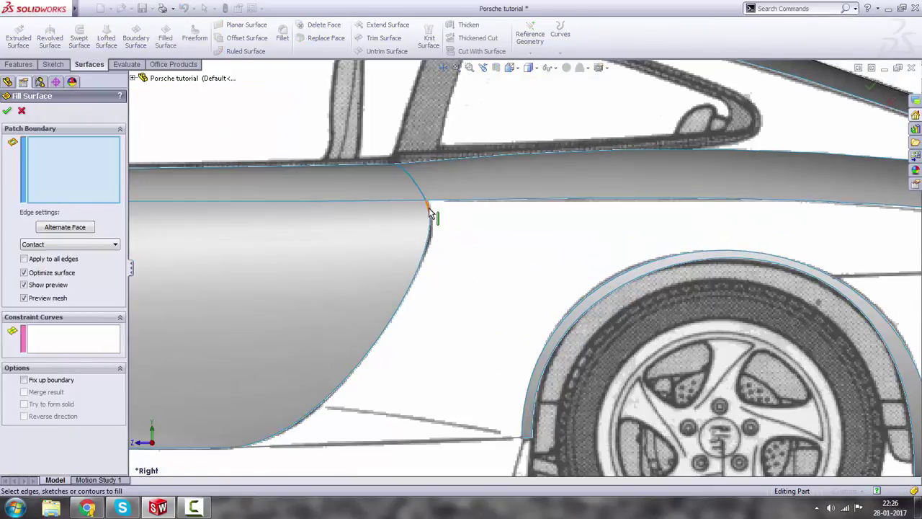
left_click(429, 208)
left_click(425, 255)
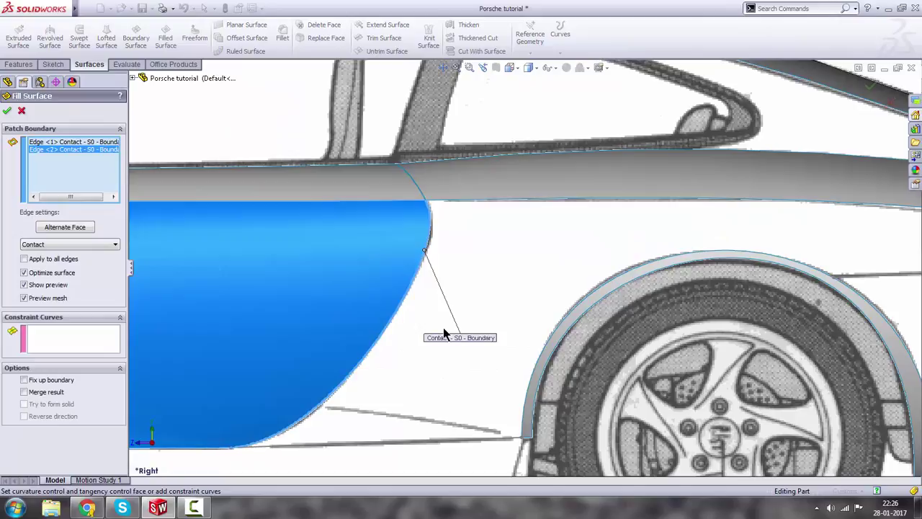
left_click(388, 441)
left_click(560, 329)
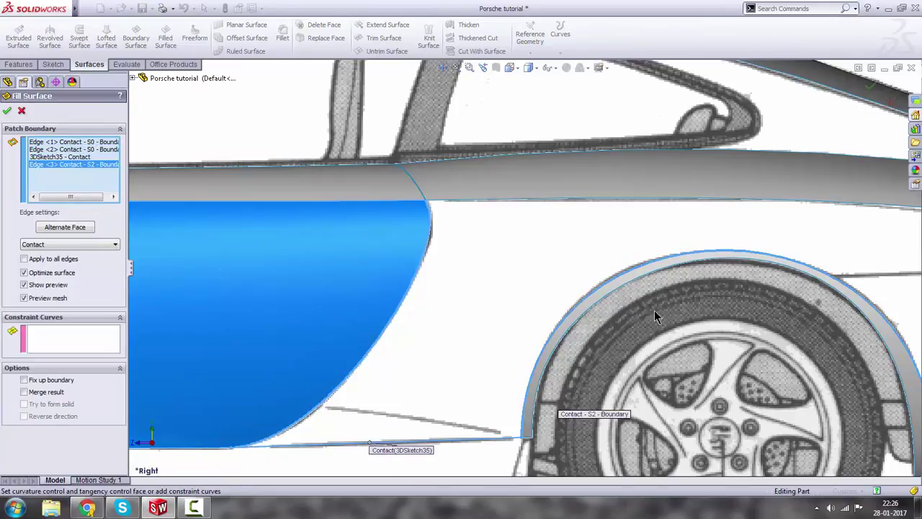
scroll(654, 314, "up", 5)
scroll(739, 309, "down", 5)
left_click(735, 252)
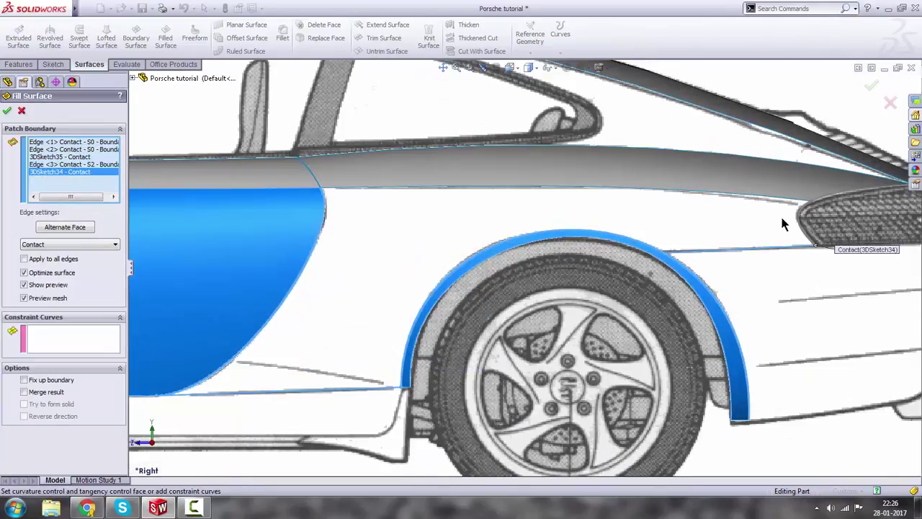
left_click(21, 112)
Hide 3DSketch31, the full rear light outline spline used by the upper loft.
scroll(765, 238, "up", 5)
scroll(749, 227, "down", 5)
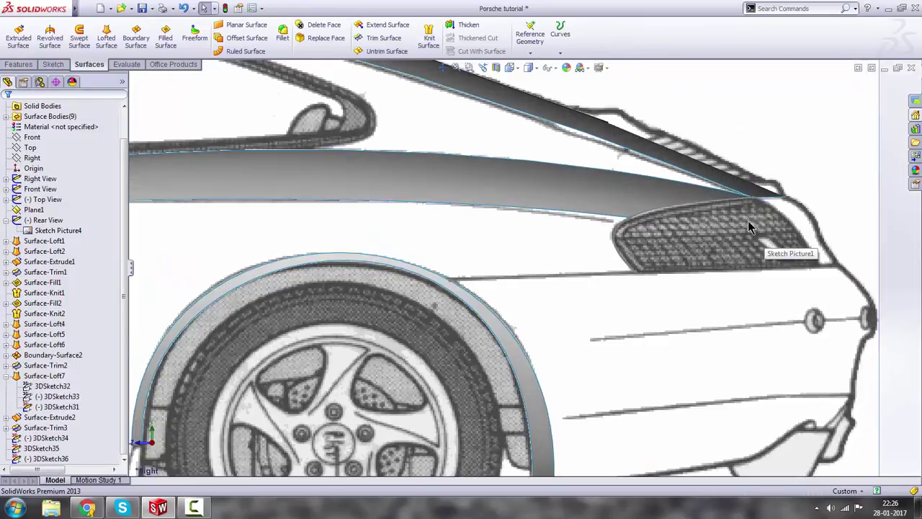
left_click(736, 206)
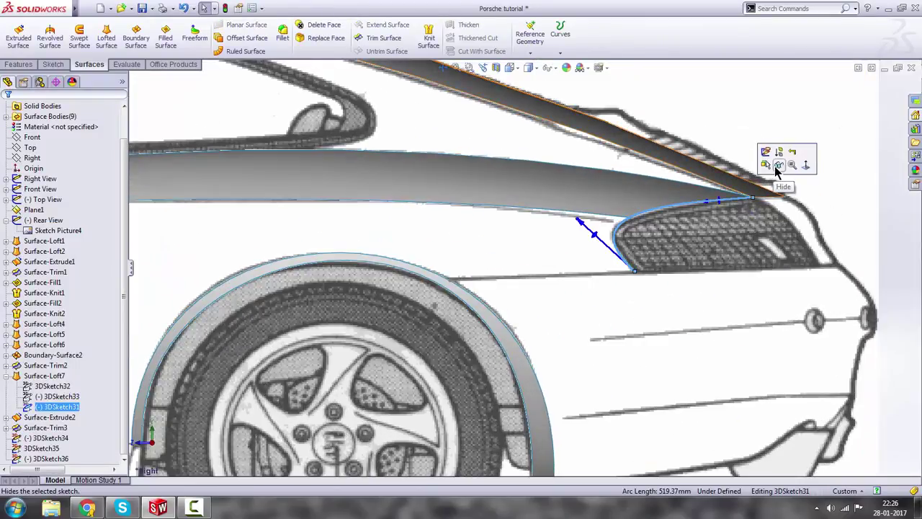
left_click(778, 165)
scroll(775, 233, "up", 4)
scroll(776, 232, "down", 2)
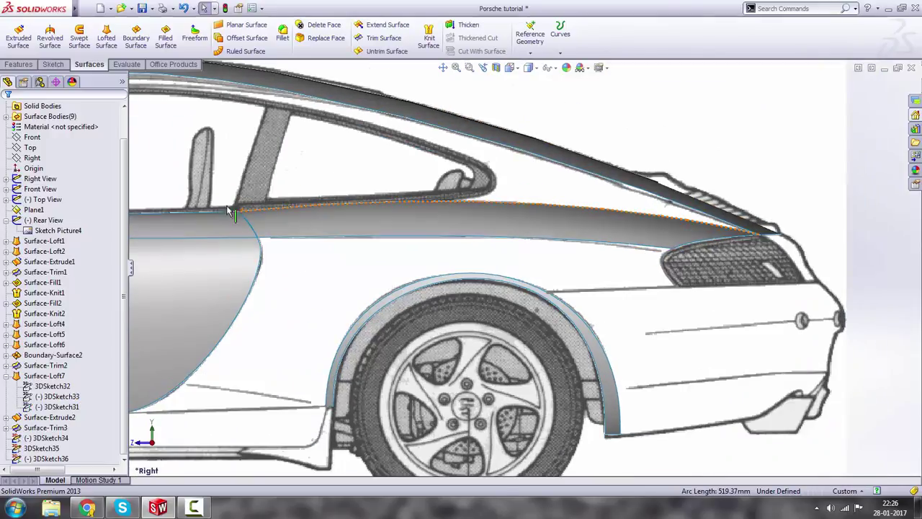
Fill the rear side panel with Contact edges, bounded by the door's rear edges, 3DSketch35, wheel arch edge, 3DSketch34, 3DSketch36 and upper loft's lower edge.
left_click(165, 39)
scroll(263, 259, "down", 3)
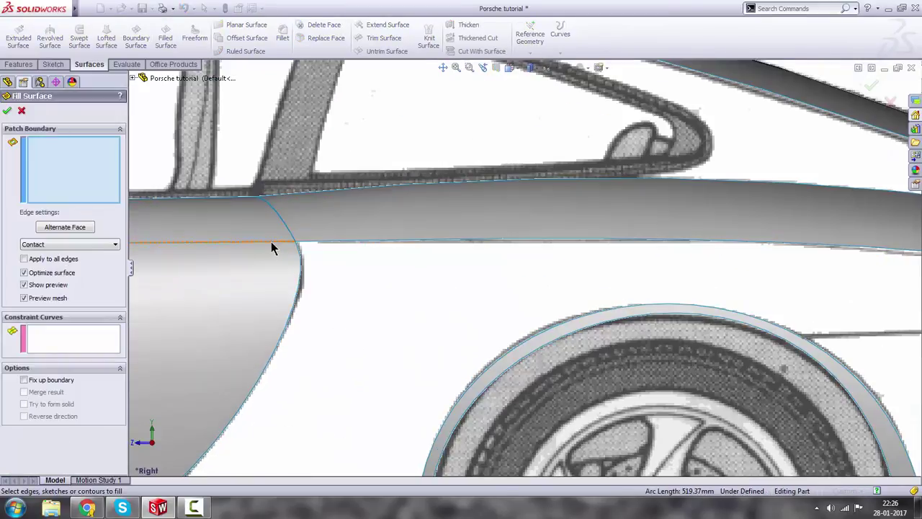
left_click(296, 246)
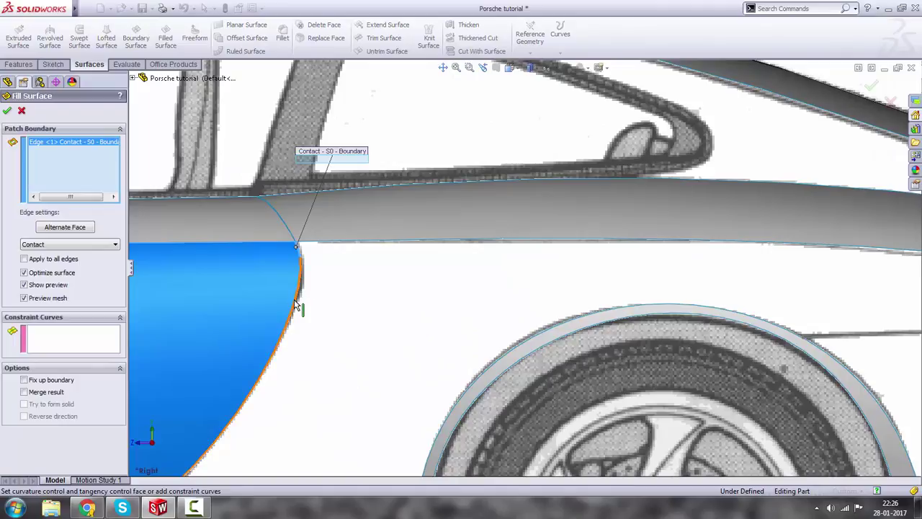
left_click(294, 299)
scroll(322, 319, "up", 2)
left_click(378, 427)
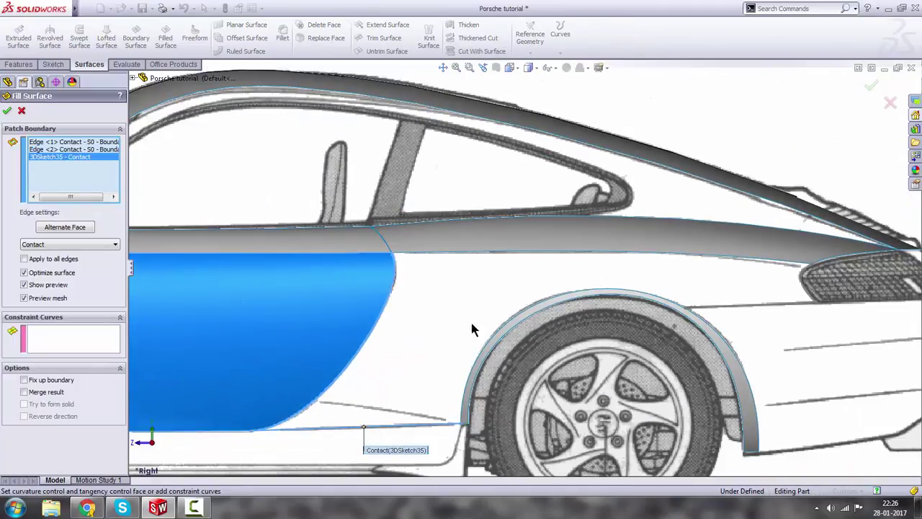
left_click(524, 308)
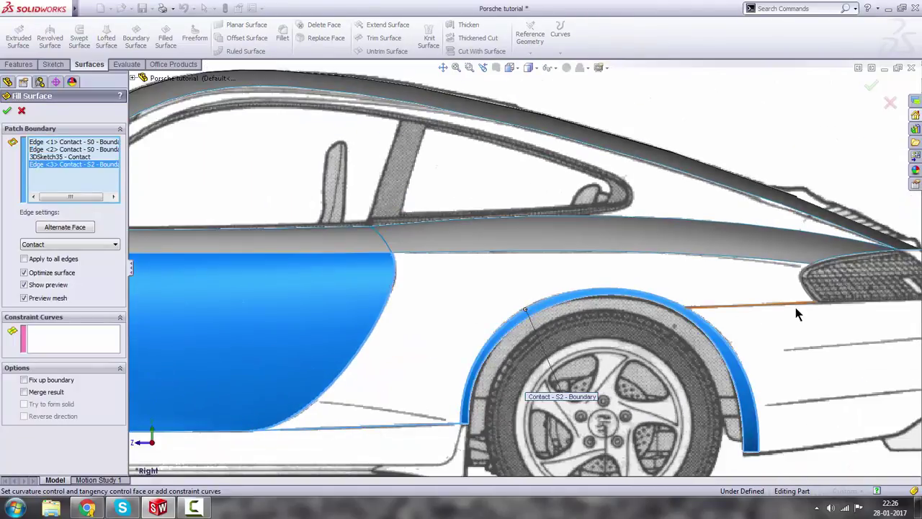
left_click(789, 305)
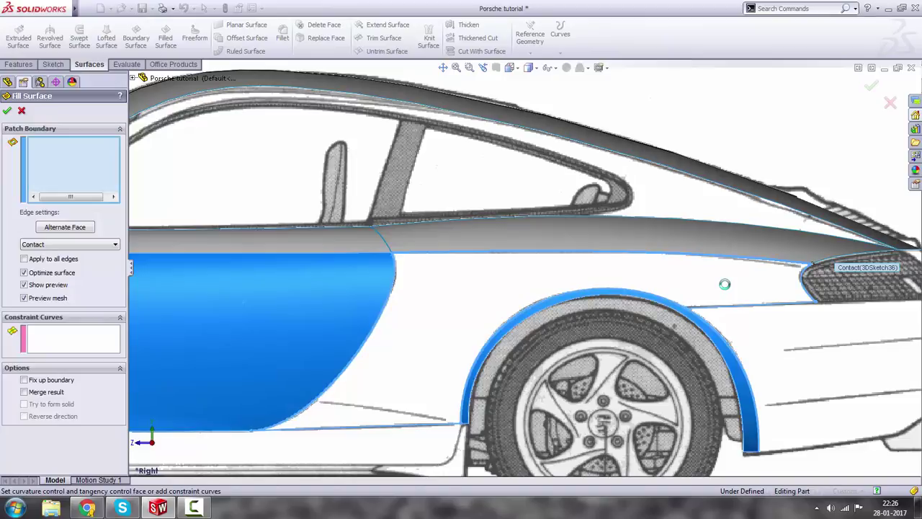
middle_click_drag(725, 284, 635, 301)
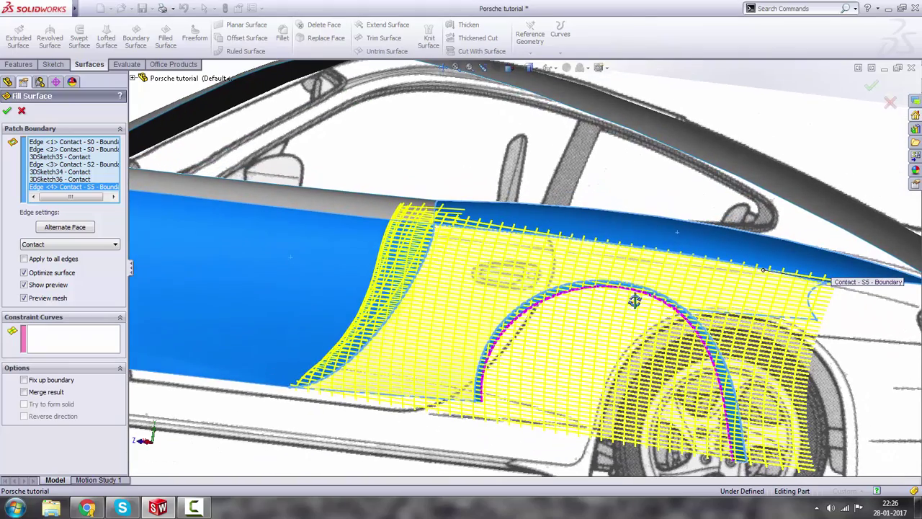
left_click(6, 112)
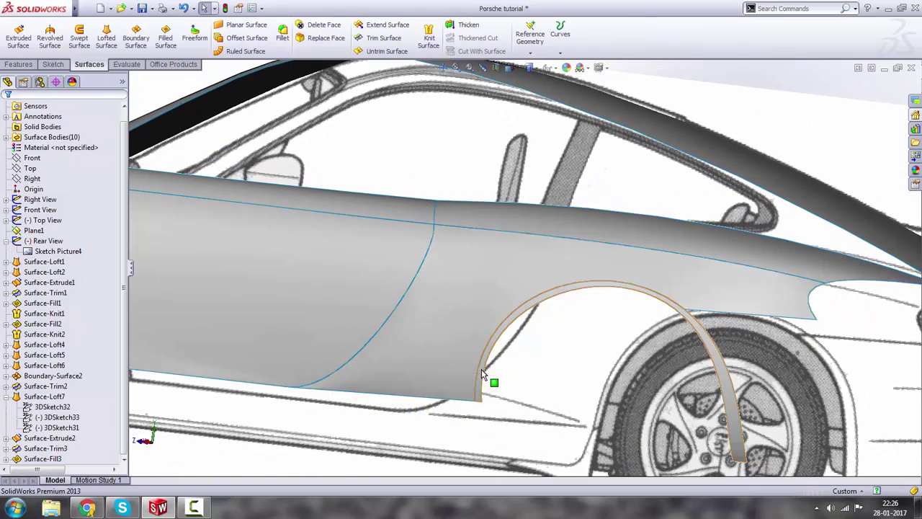
Inspect the filled panel's lower area near the door and open its bottom boundary curve, 3DSketch35, for editing.
middle_click_drag(485, 372, 510, 324)
scroll(385, 373, "down", 3)
scroll(298, 411, "down", 2)
middle_click_drag(298, 411, 453, 384)
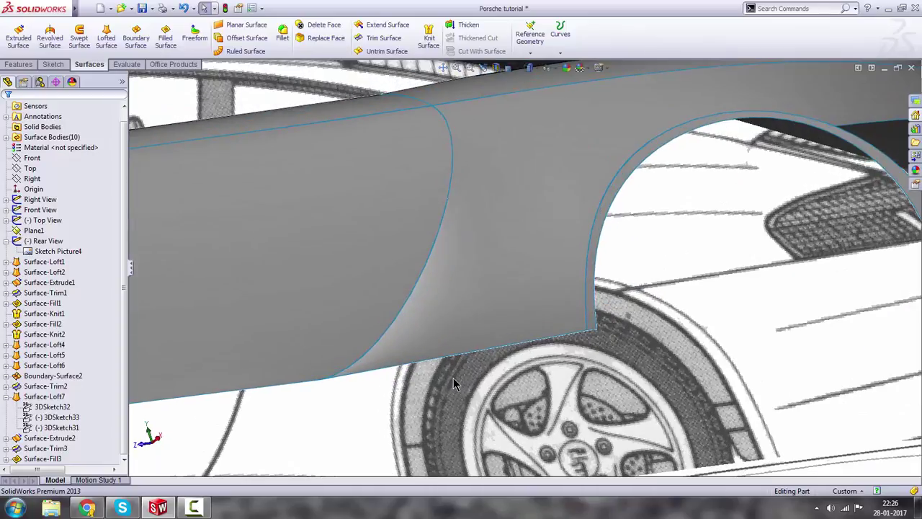
left_click(431, 340)
left_click(7, 458)
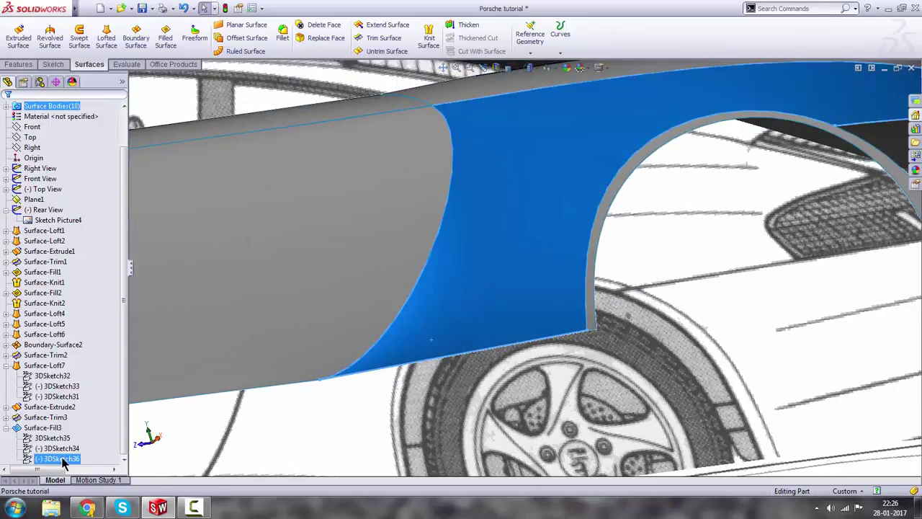
left_click(56, 438)
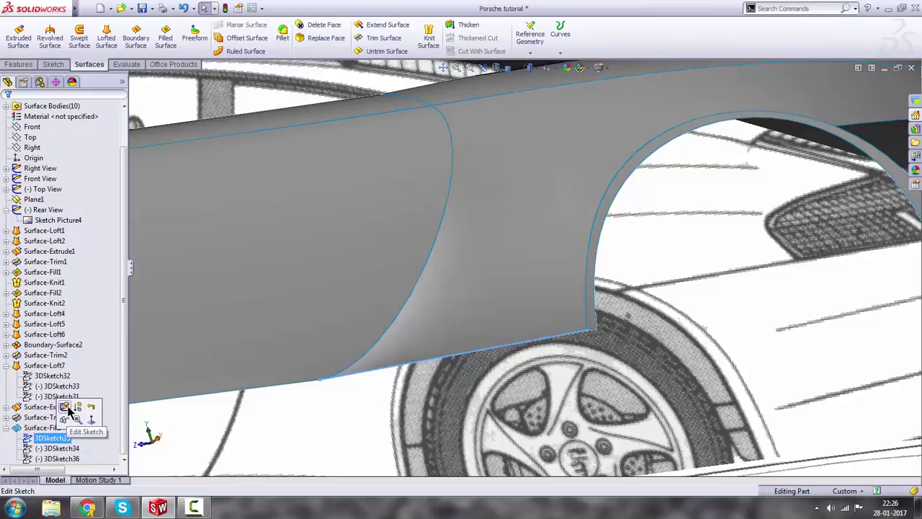
left_click(64, 406)
Reshape the 3DSketch35 spline by adjusting its tangent handle at the door end.
key("space")
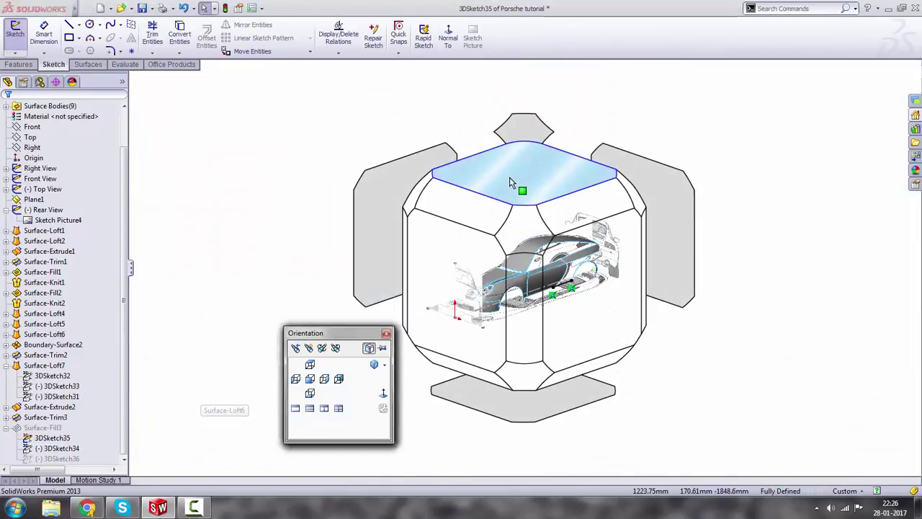
left_click(509, 179)
scroll(578, 260, "down", 10)
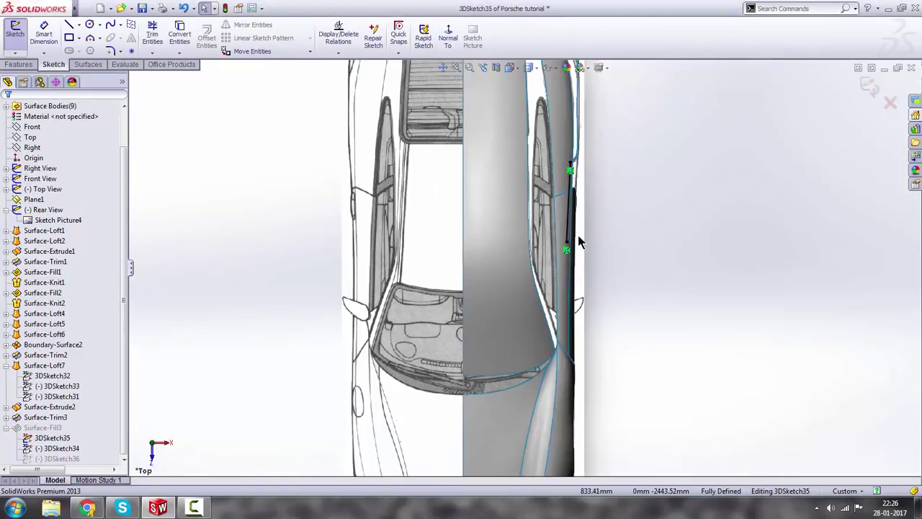
left_click(535, 235)
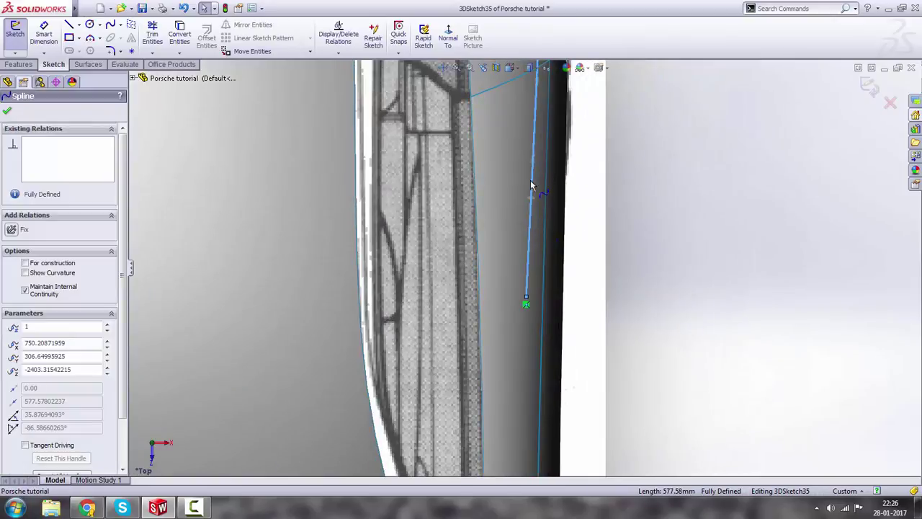
left_click_drag(535, 160, 525, 269)
scroll(540, 172, "up", 5)
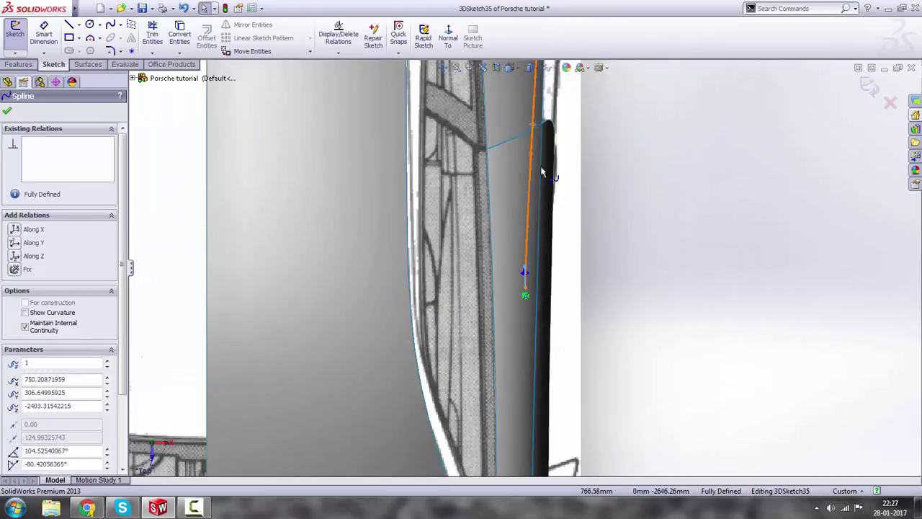
Adjust the spline's tangent handle at the wheel arch end, close the 3D sketch and dismiss the rebuild error.
scroll(540, 147, "down", 5)
left_click_drag(504, 315, 505, 286)
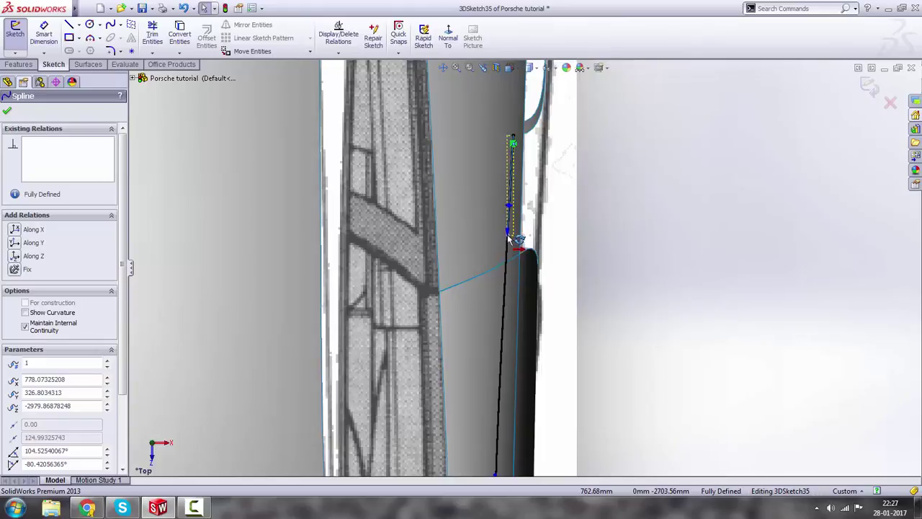
left_click_drag(507, 238, 506, 231)
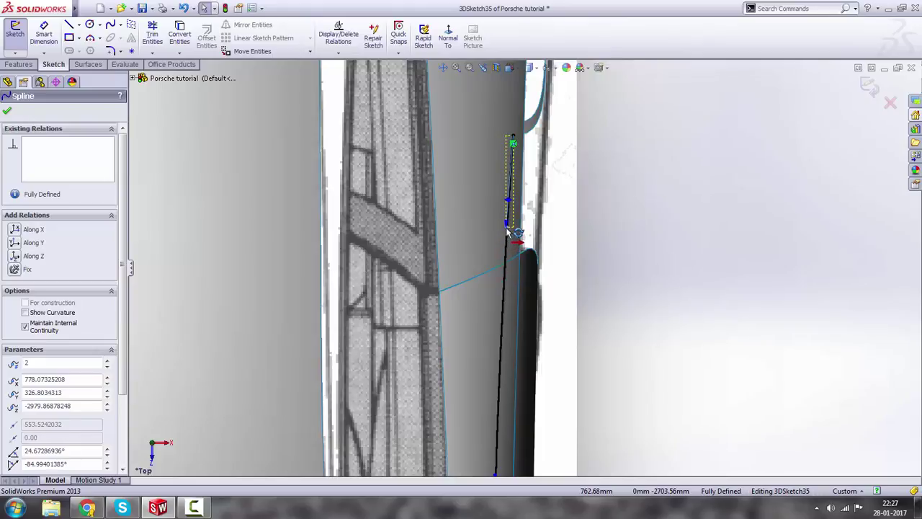
scroll(515, 353, "up", 2)
scroll(521, 378, "down", 2)
scroll(559, 326, "up", 1)
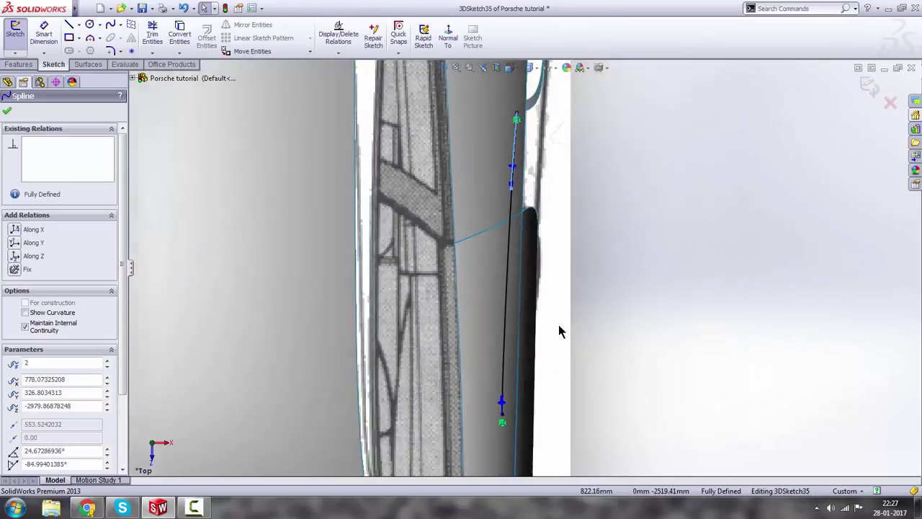
scroll(558, 325, "up", 3)
left_click(869, 89)
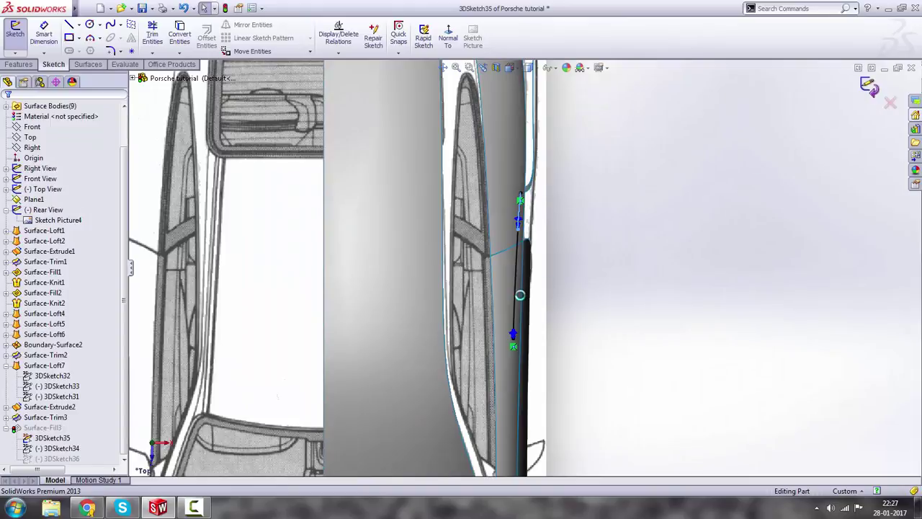
left_click(411, 7)
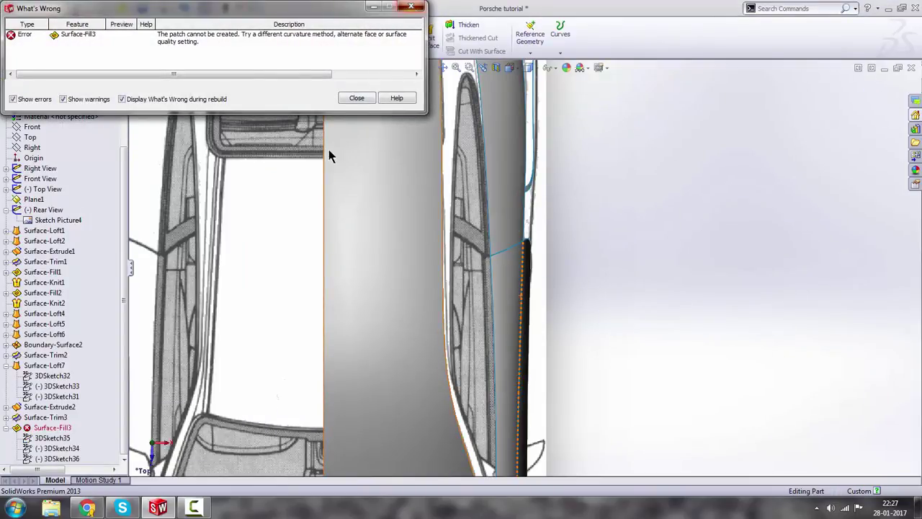
Delete the failed Surface-Fill3 feature while keeping its absorbed sketches.
left_click(29, 436)
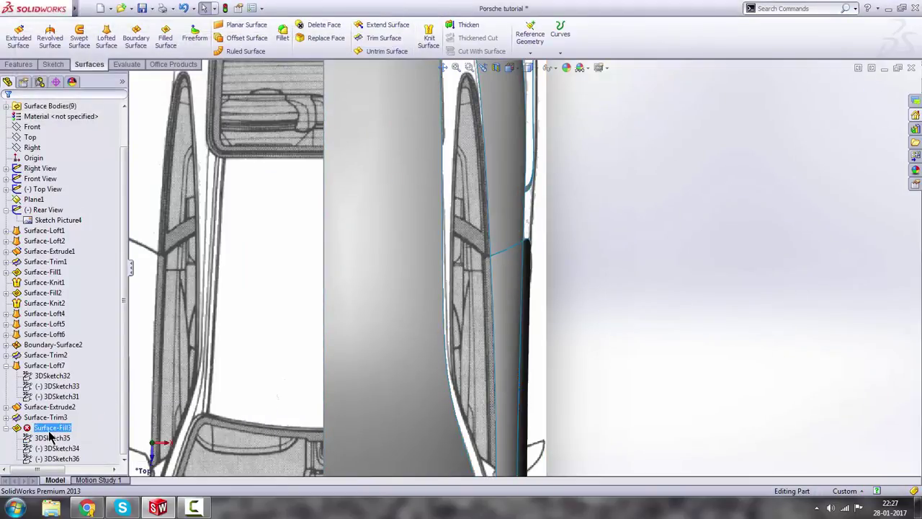
right_click(49, 429)
left_click(76, 381)
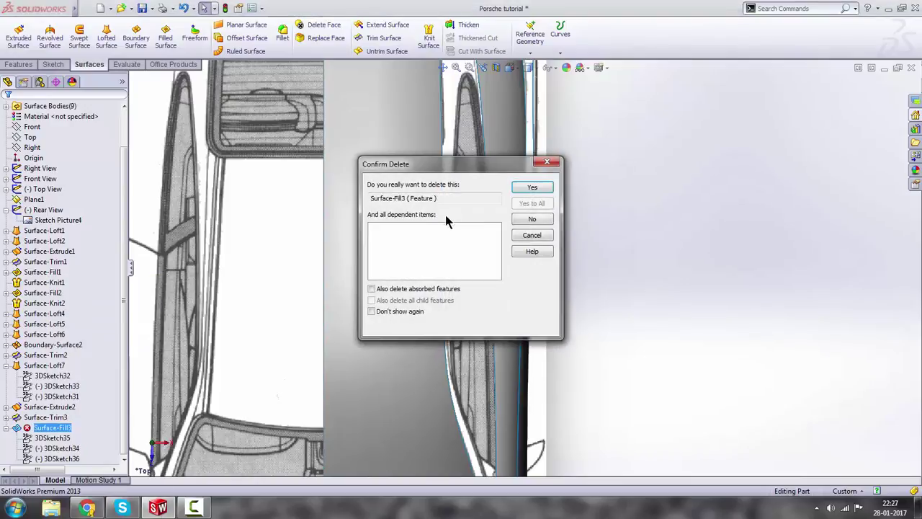
left_click(530, 188)
Start a new filled surface with the door's two rear edge segments and 3DSketch35 as Contact boundaries.
middle_click_drag(526, 191, 529, 292)
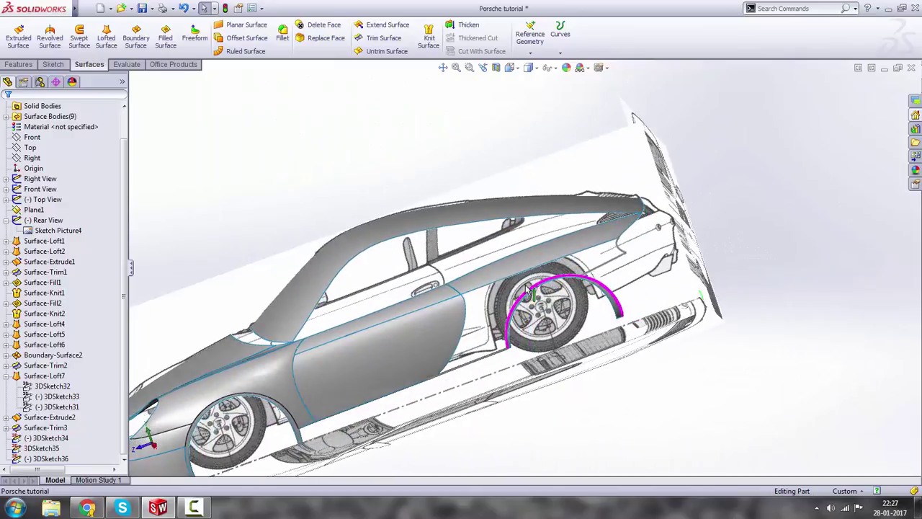
scroll(529, 292, "down", 3)
left_click(165, 36)
scroll(442, 328, "down", 3)
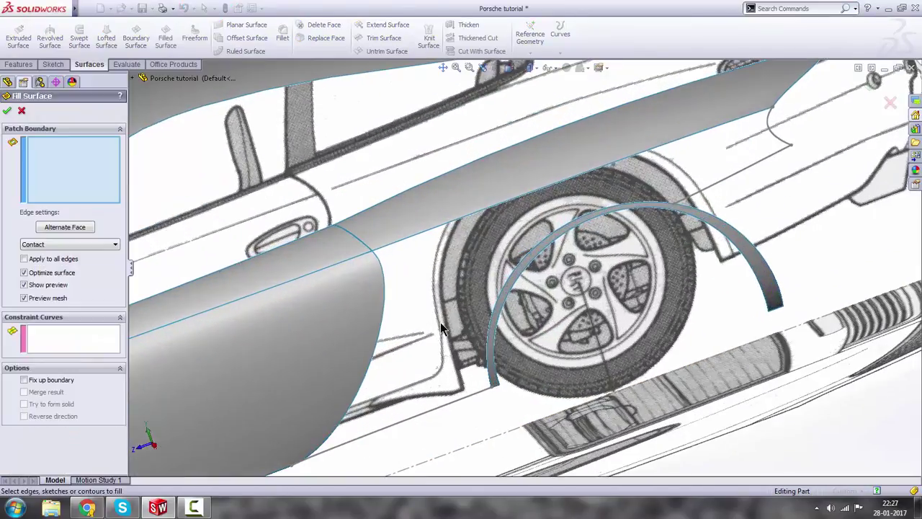
left_click(376, 257)
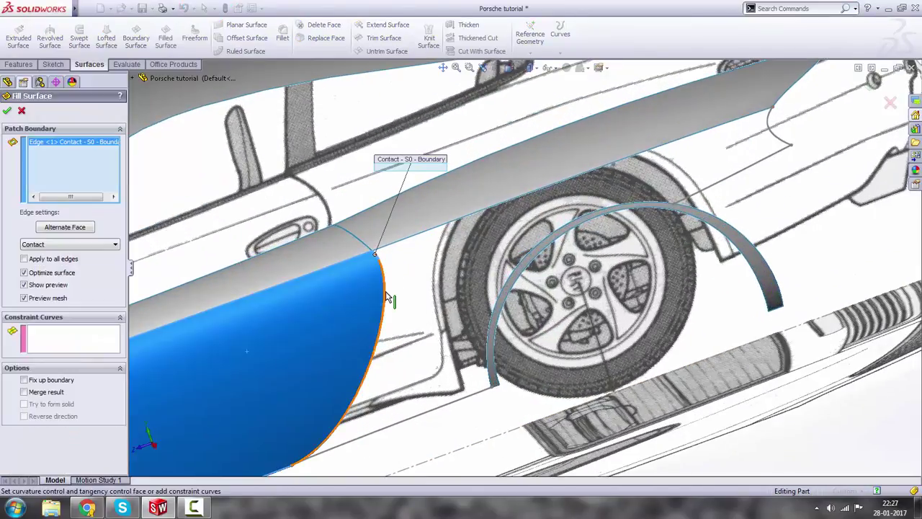
left_click(386, 297)
left_click(425, 420)
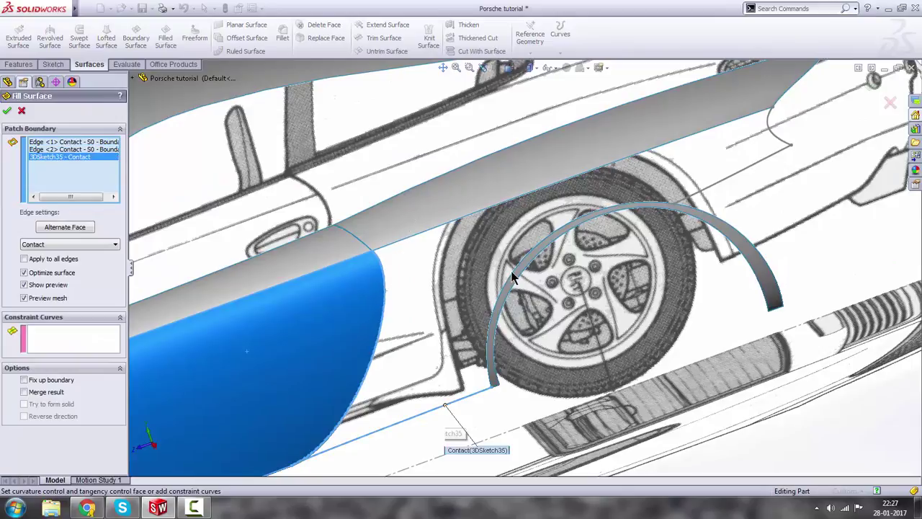
Add the wheel arch edge, 3DSketch34, 3DSketch36 and the upper loft's lower edge to the boundary, enable Fix up boundary and create the fill.
left_click(638, 205)
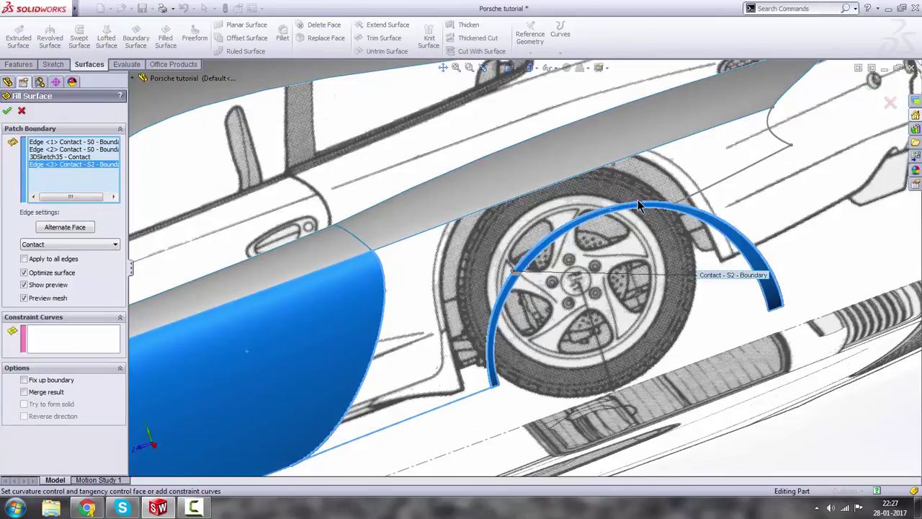
left_click(717, 184)
left_click(773, 137)
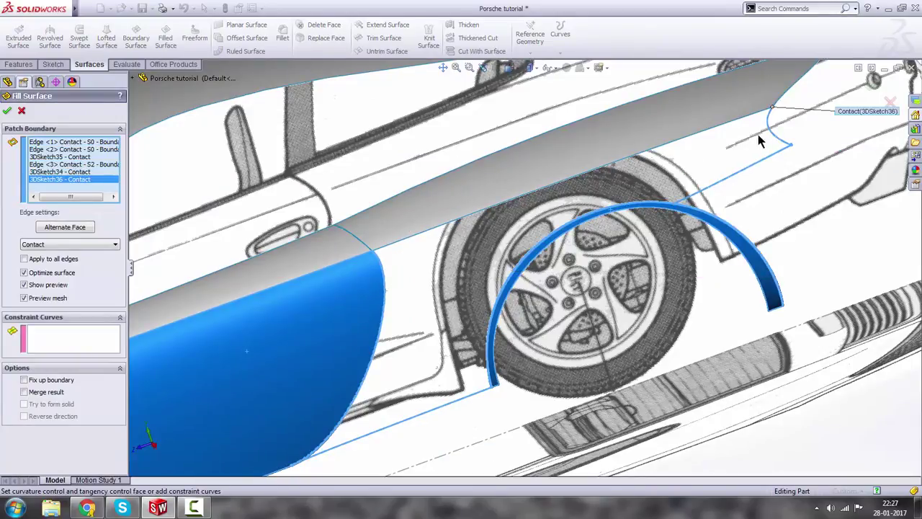
left_click(709, 134)
middle_click_drag(695, 165, 497, 252)
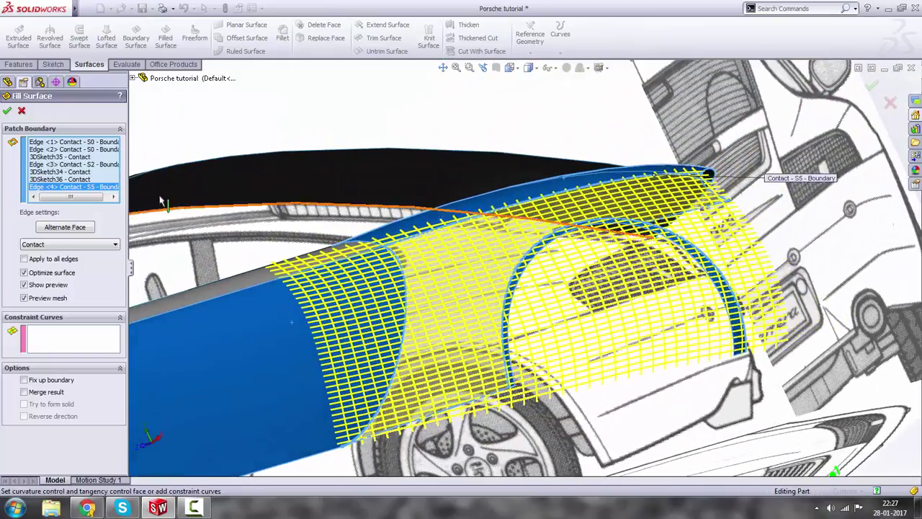
left_click(9, 113)
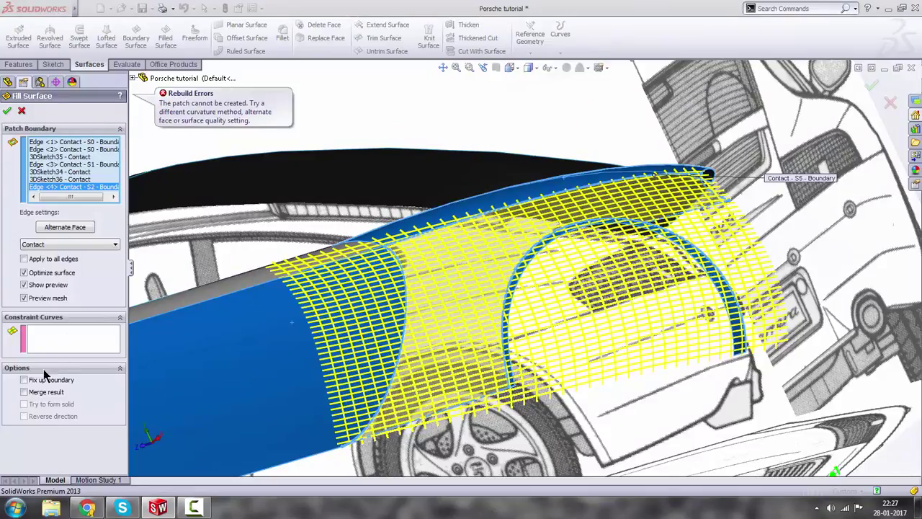
left_click(7, 112)
Edit Surface-Fill5 so its boundary with the upper loft's lower edge is Tangent.
middle_click_drag(490, 351, 656, 174)
left_click(649, 188)
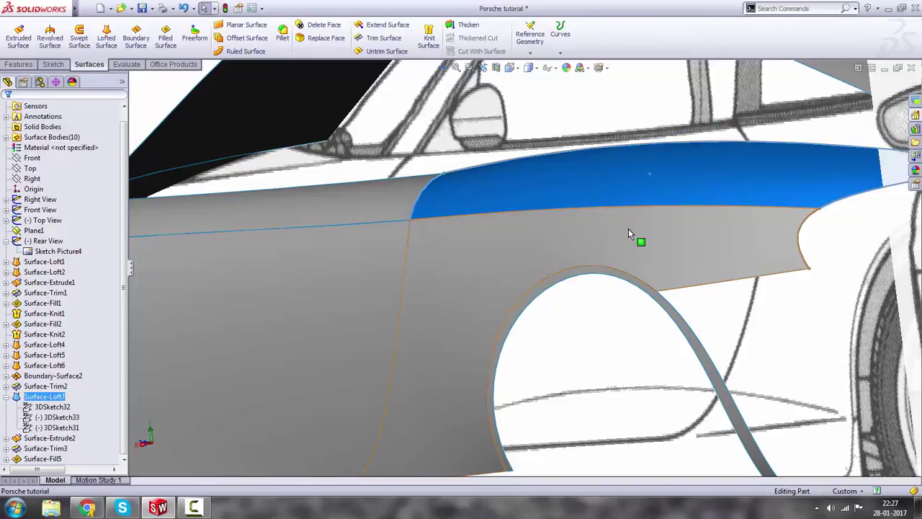
scroll(628, 228, "down", 2)
left_click(624, 197)
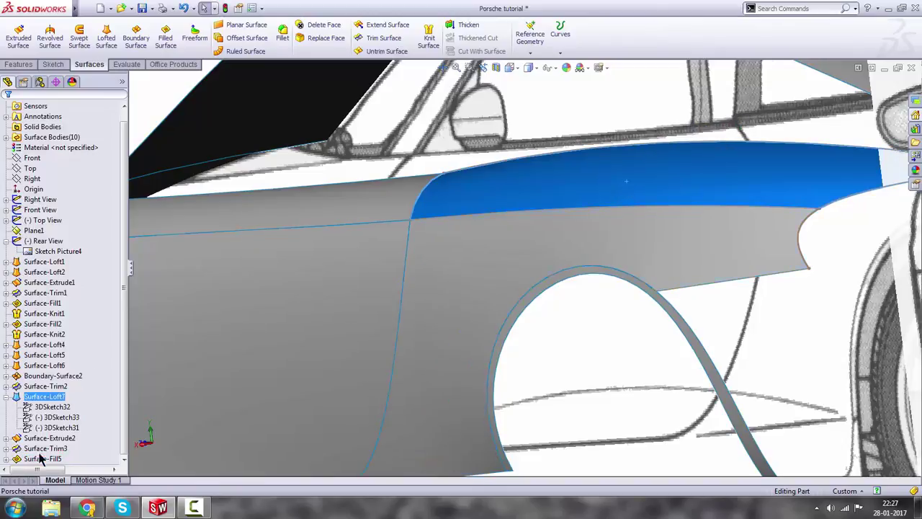
left_click(7, 396)
right_click(32, 438)
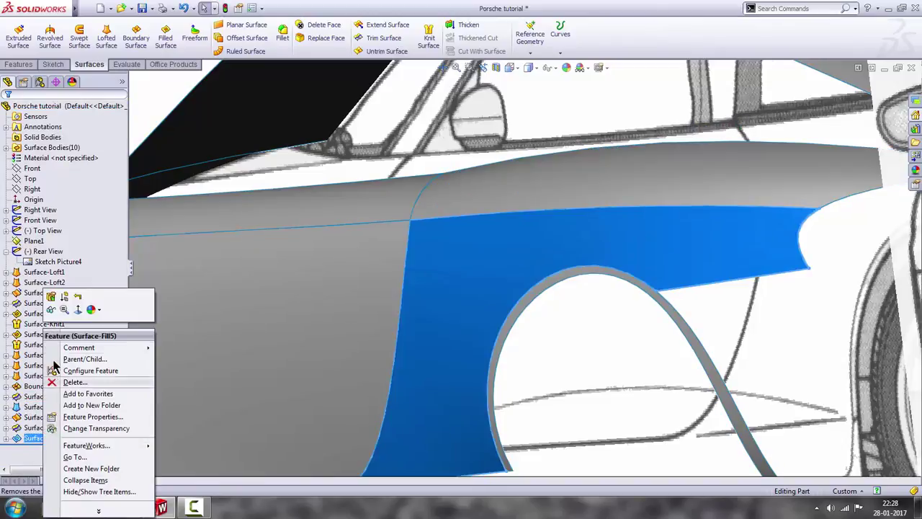
left_click(50, 308)
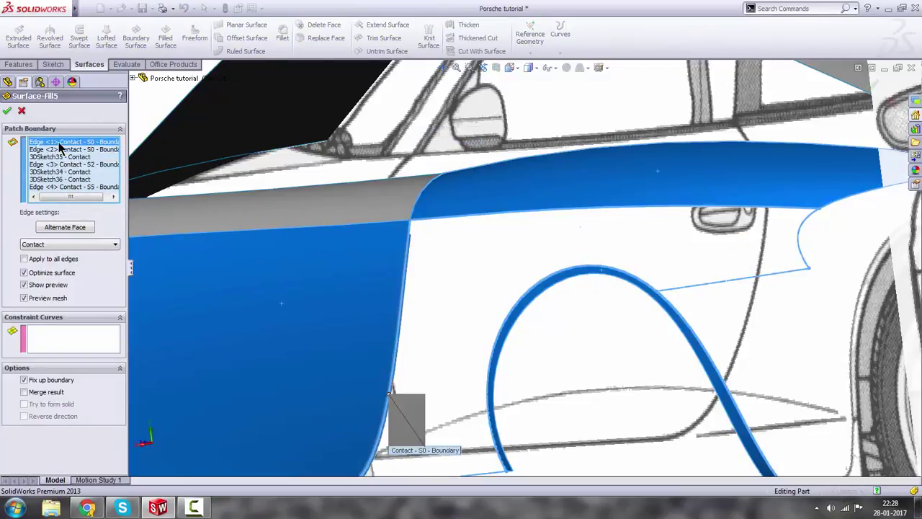
left_click(49, 187)
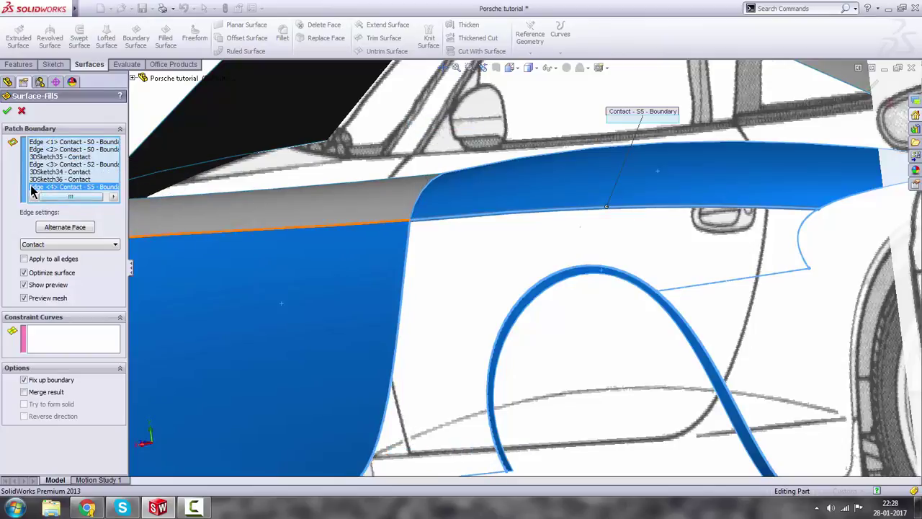
left_click(70, 245)
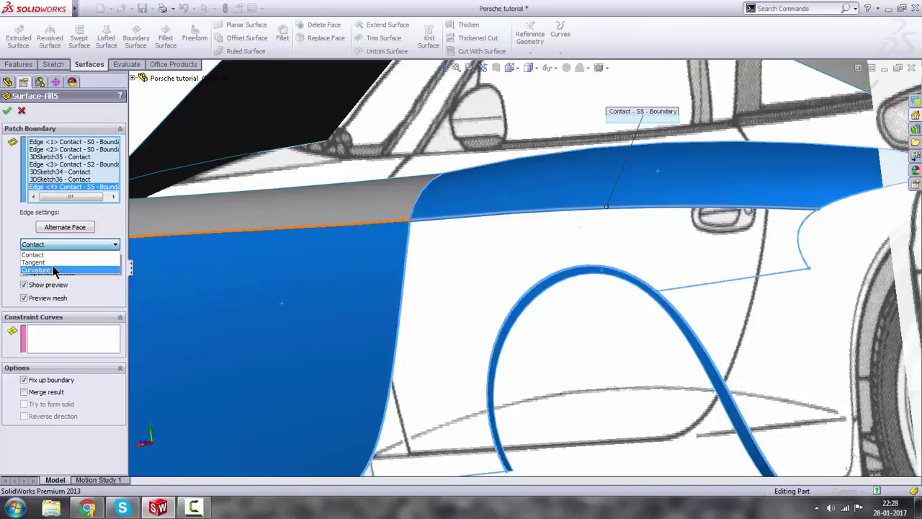
left_click(49, 262)
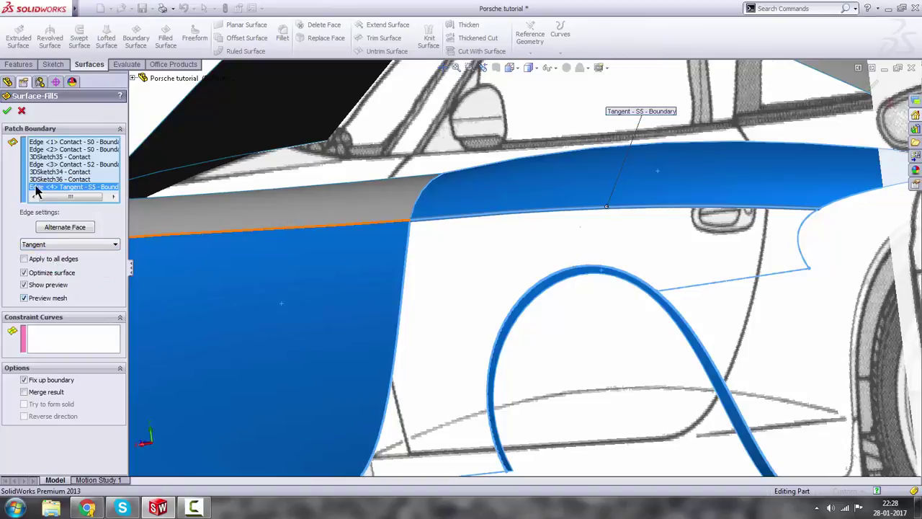
left_click(7, 111)
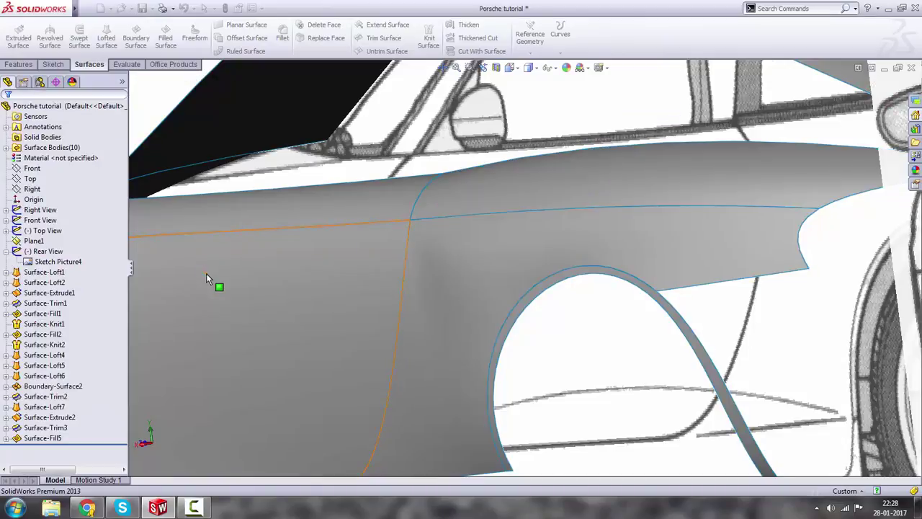
Examine the rear side panel's transitions into the door and upper loft, and its fit with the whole car body.
middle_click_drag(351, 321, 396, 309)
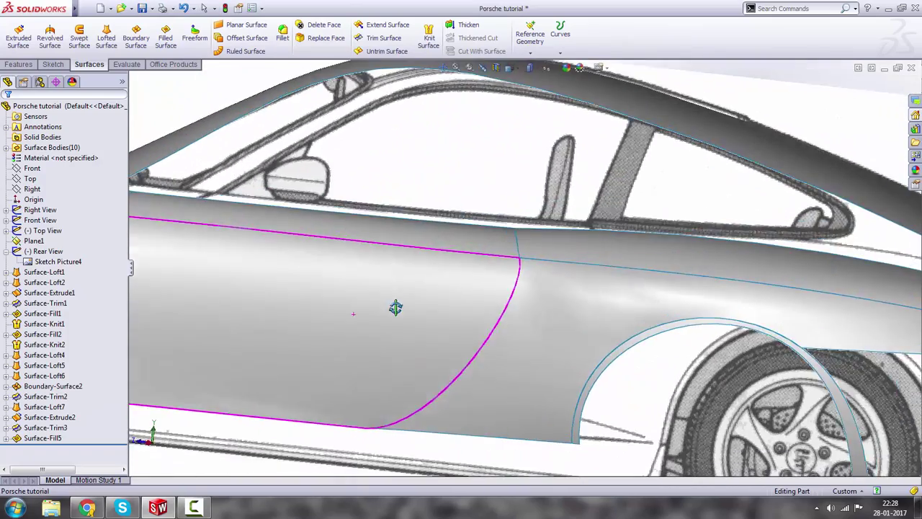
scroll(440, 306, "up", 3)
middle_click_drag(548, 301, 529, 308)
scroll(529, 307, "up", 3)
middle_click_drag(551, 248, 560, 280)
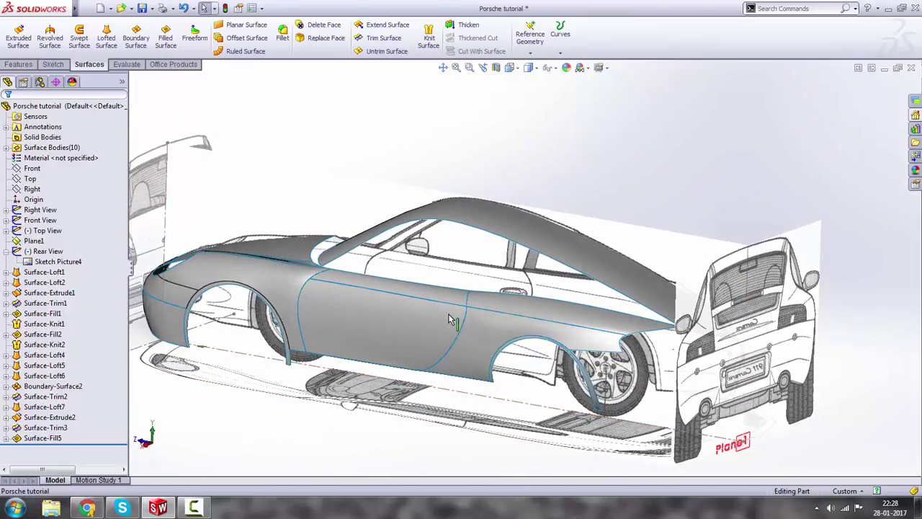
scroll(451, 319, "up", 1)
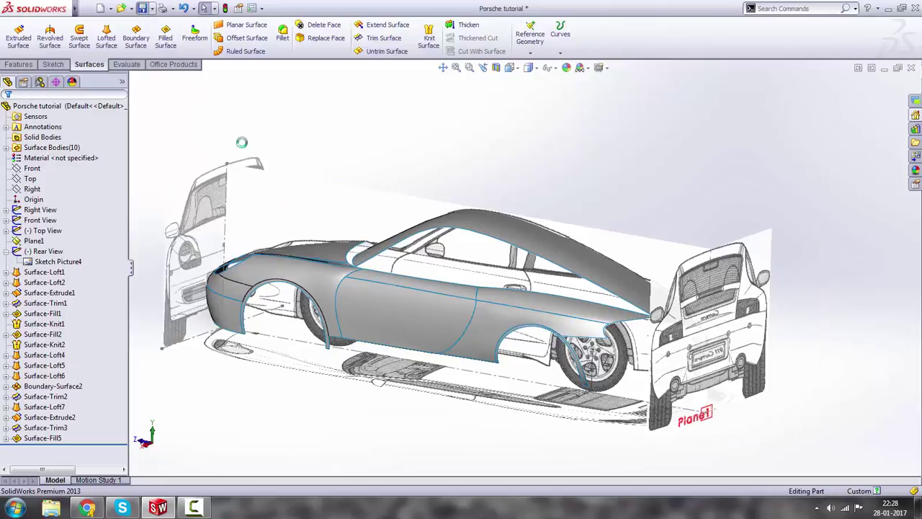